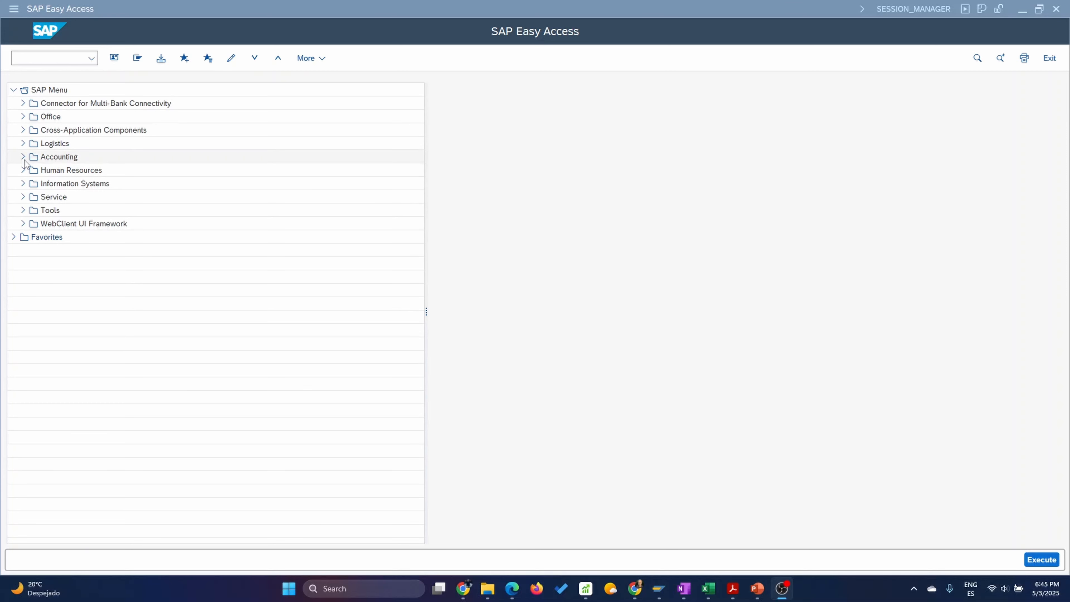
Open the CA03 Display transaction for standard routings under Logistics, Production, Master Data, Routings.
click(23, 143)
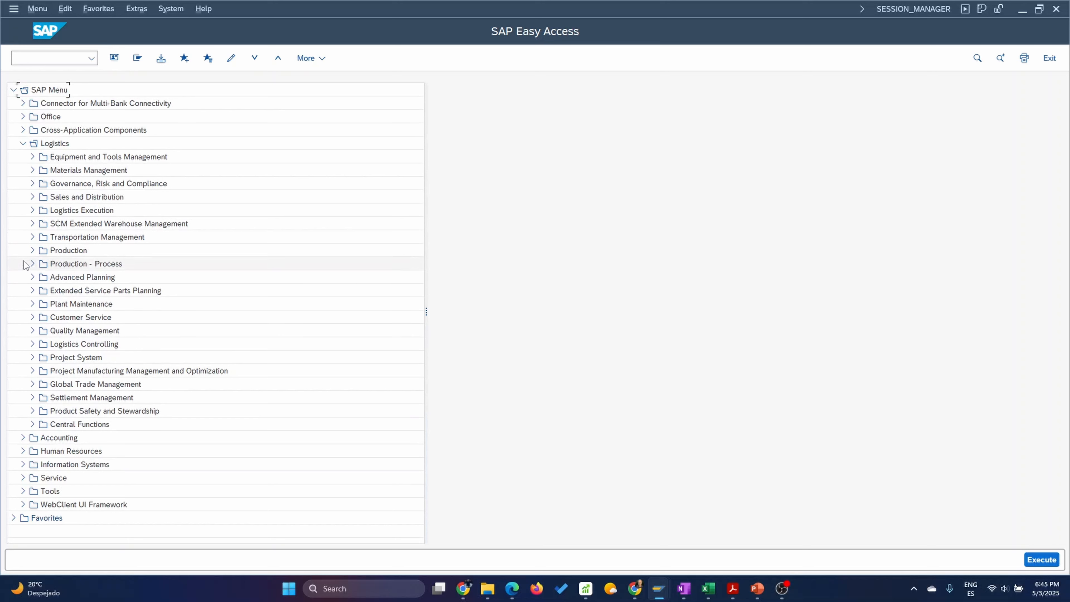
click(32, 250)
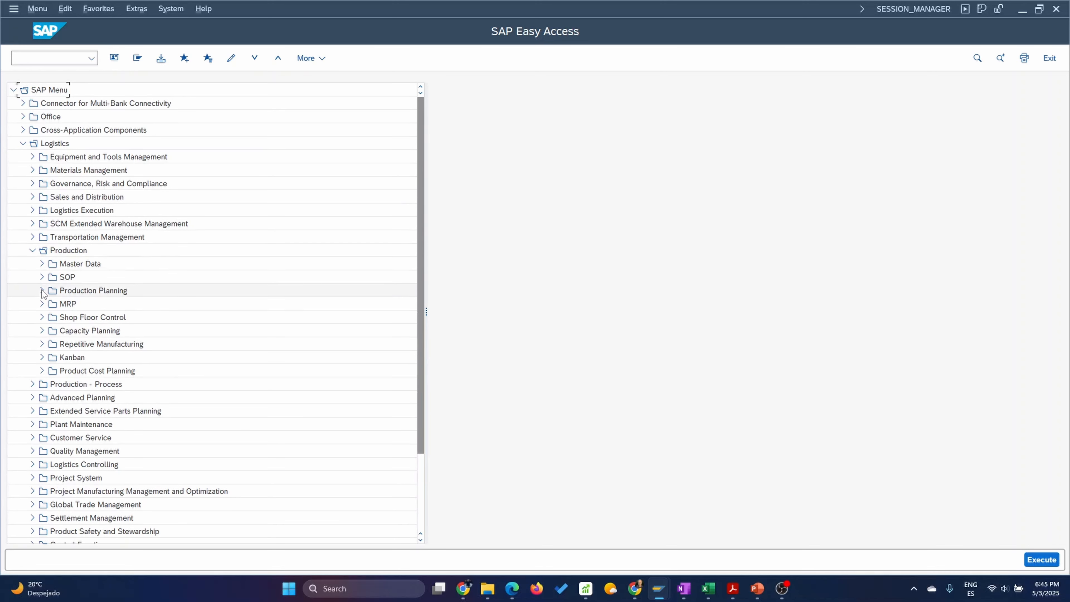
click(42, 264)
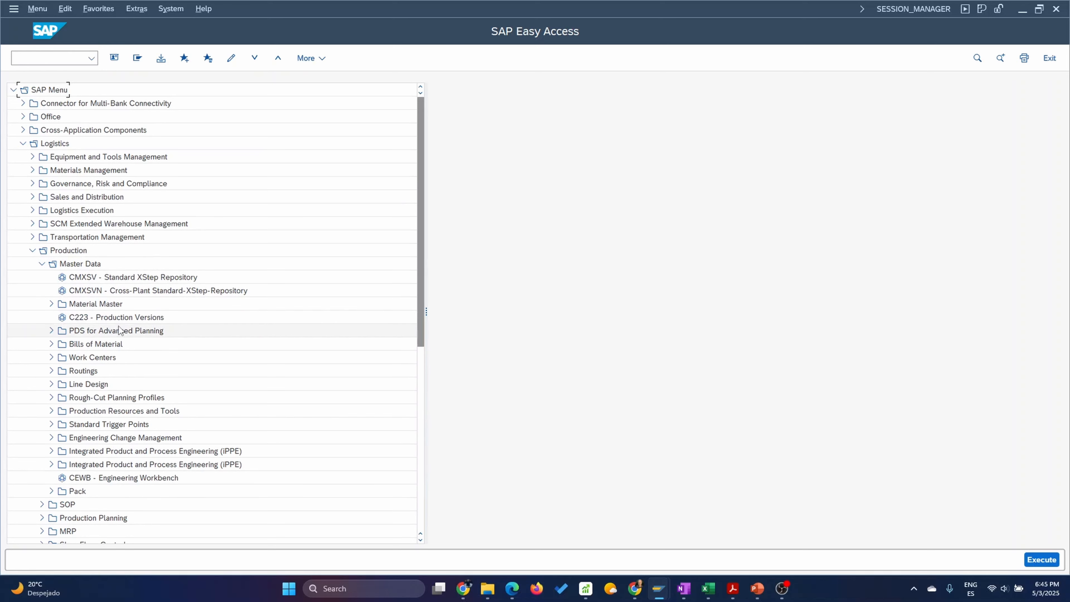
click(51, 371)
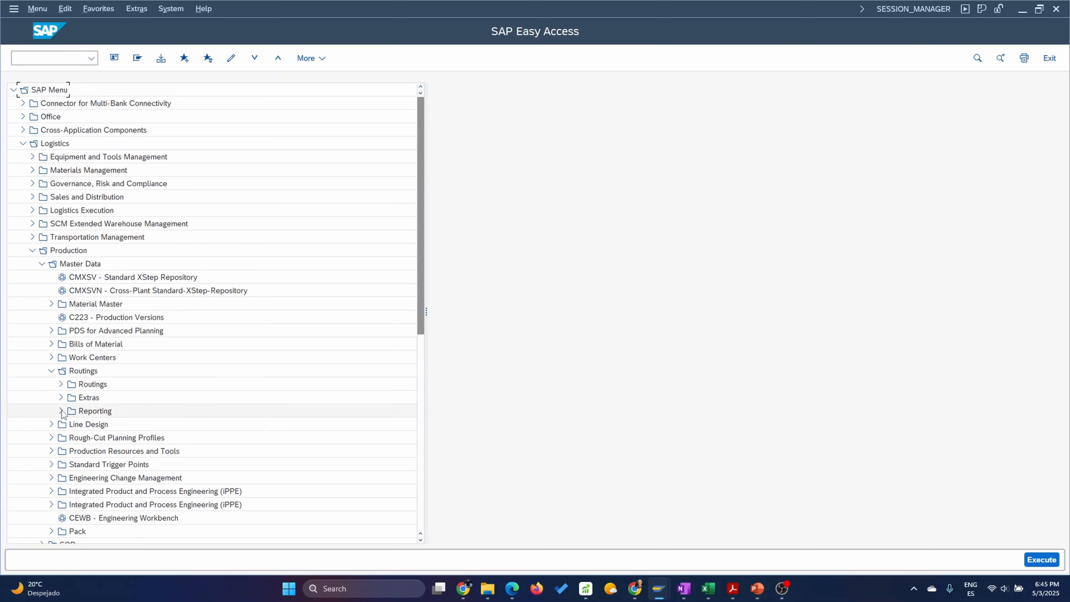
click(61, 383)
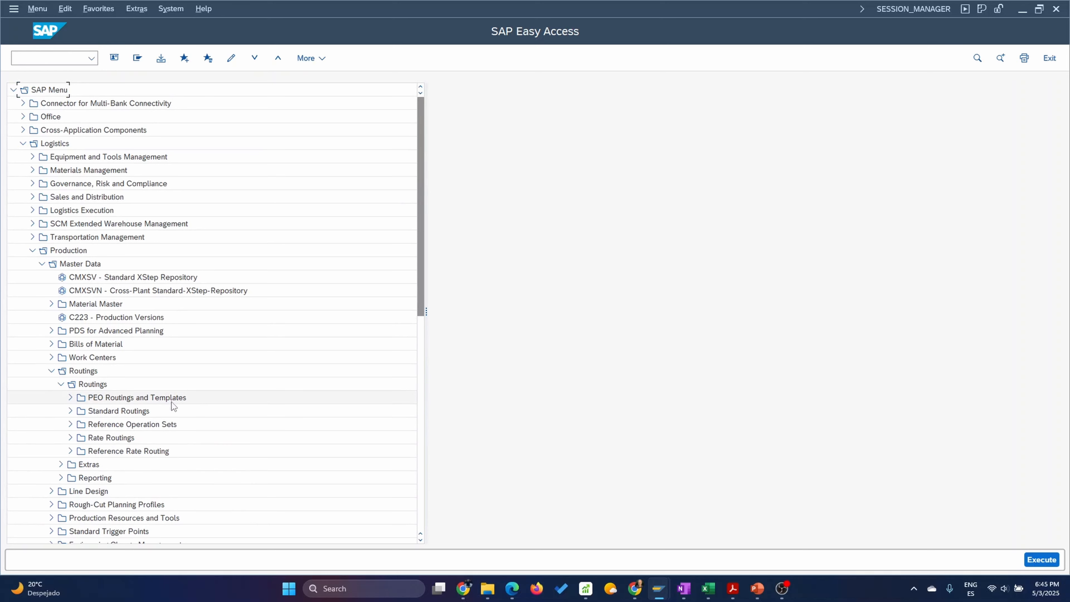
click(70, 410)
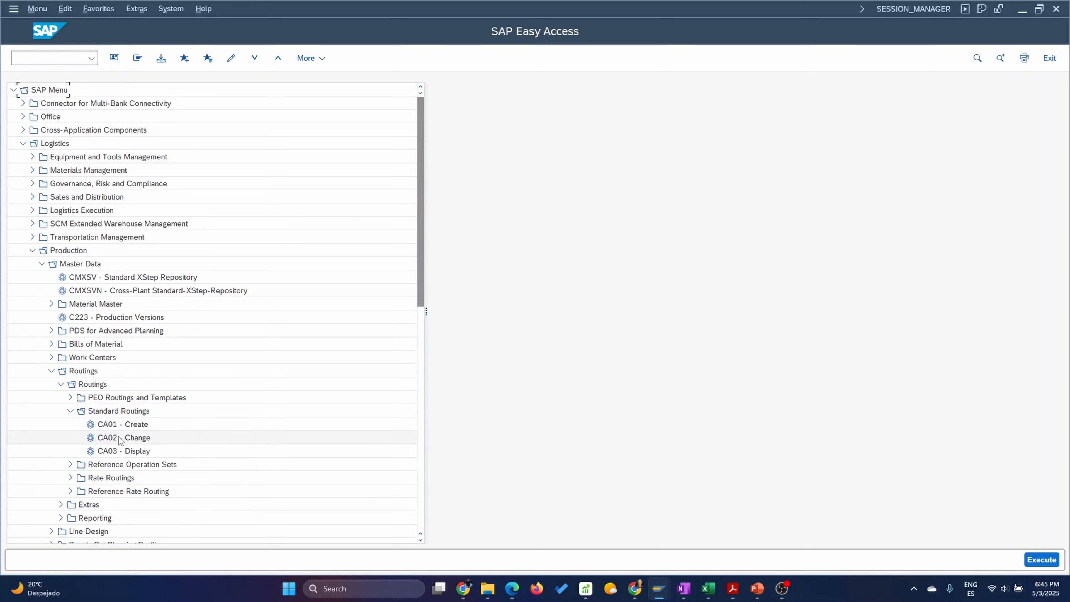
double_click(133, 452)
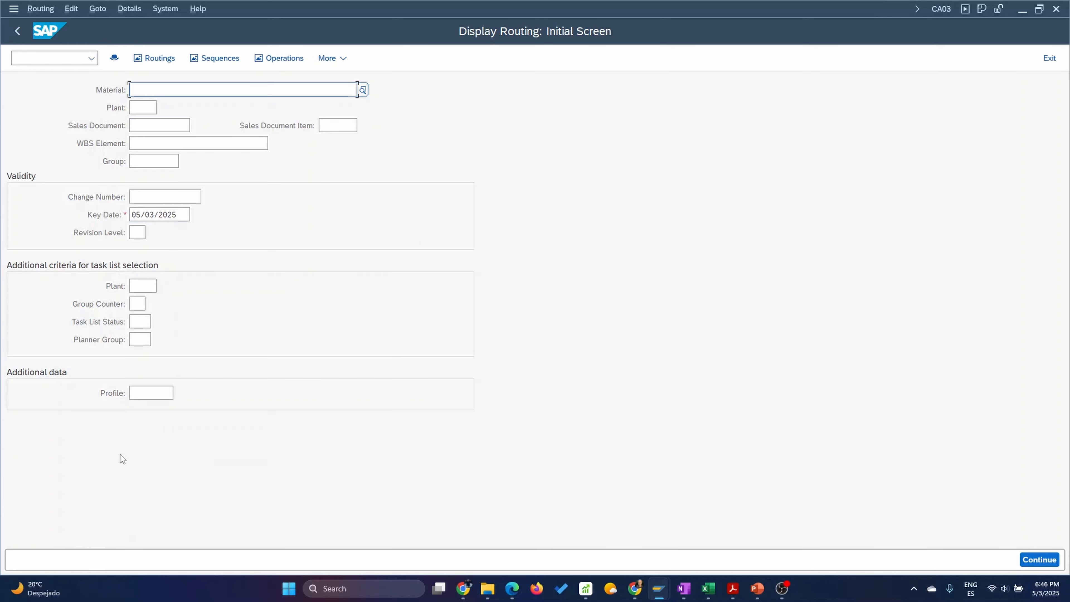
Switch from displaying to changing routings and open the routings of material 2601 in plant 1710.
click(40, 8)
click(51, 64)
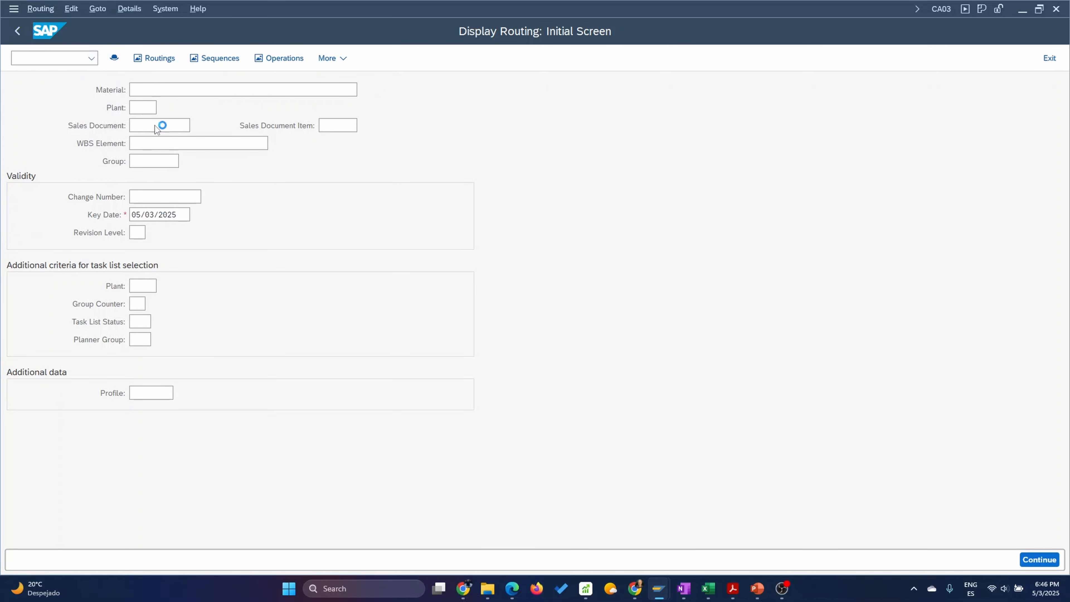
text(2601)
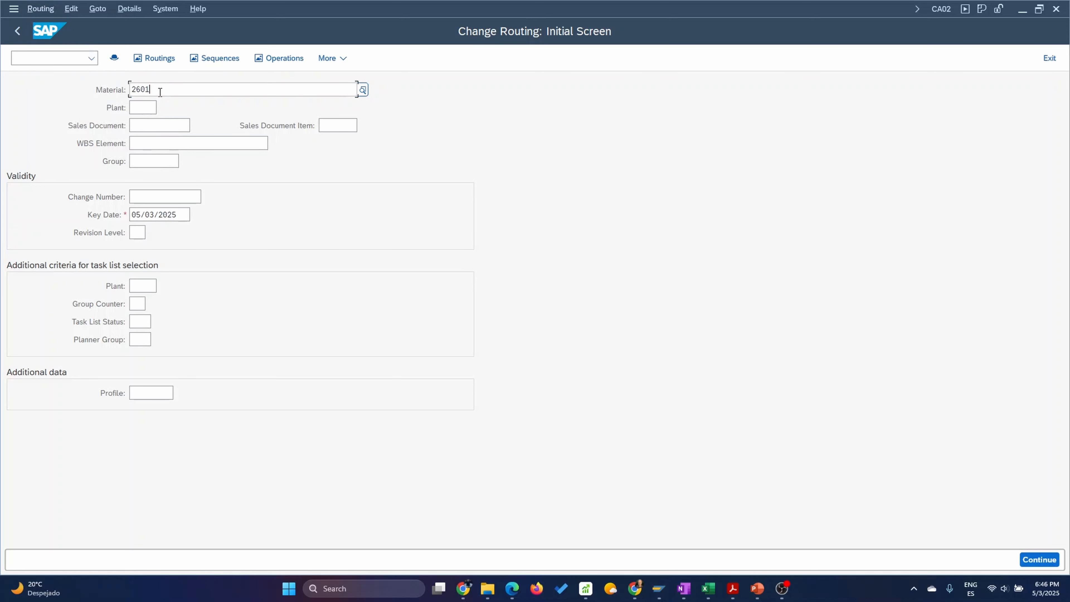
click(150, 108)
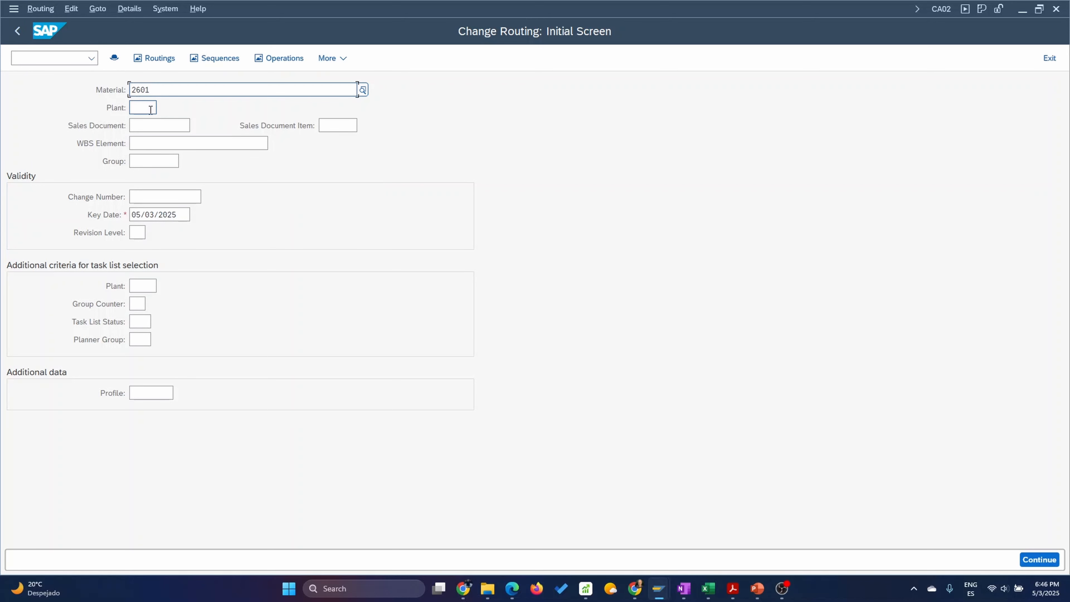
click(150, 109)
text(1710)
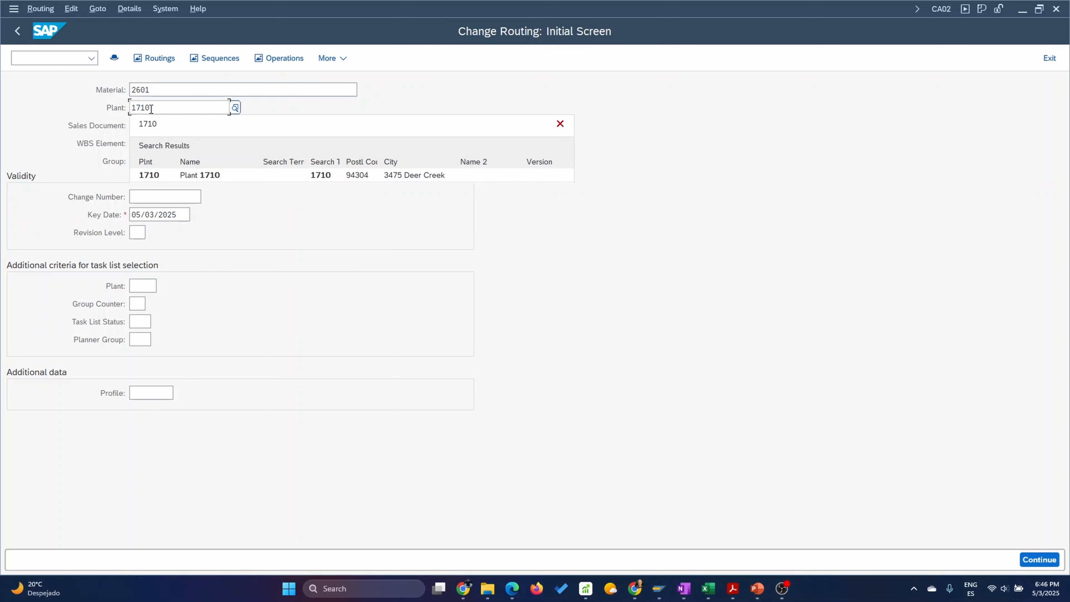
click(149, 175)
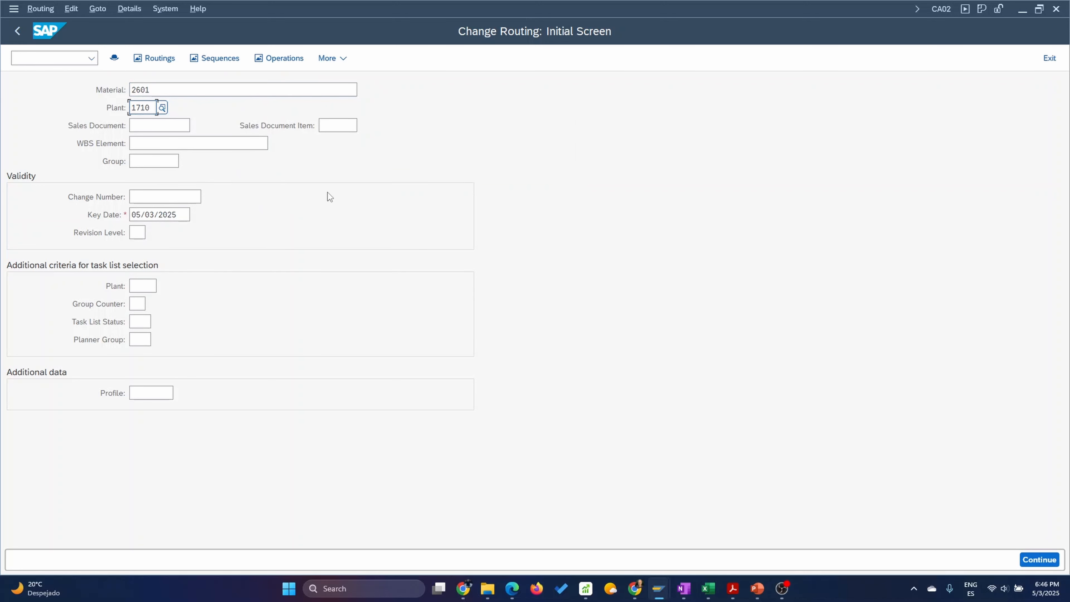
key(Return)
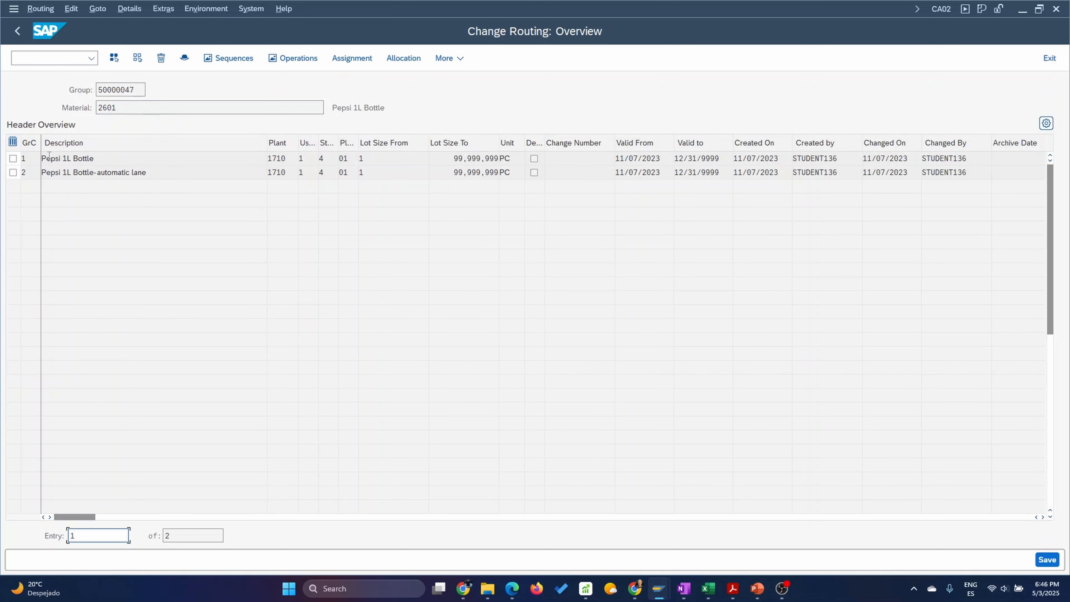
Check the routing group and its group counters, and open the operation overview of the Pepsi 1L Bottle routing.
click(33, 161)
drag(139, 90, 94, 91)
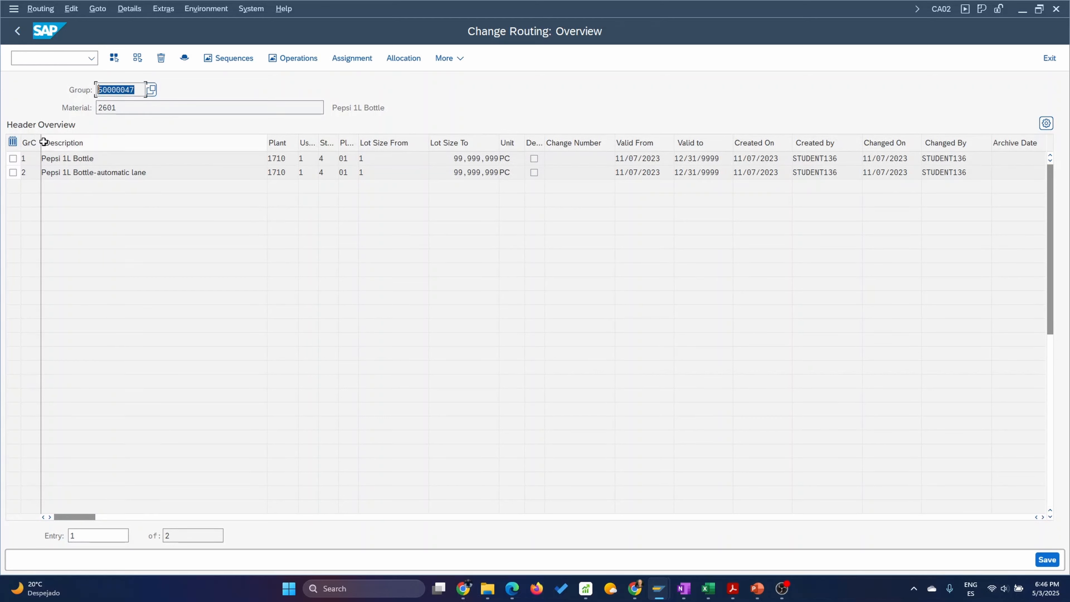
drag(30, 158, 12, 156)
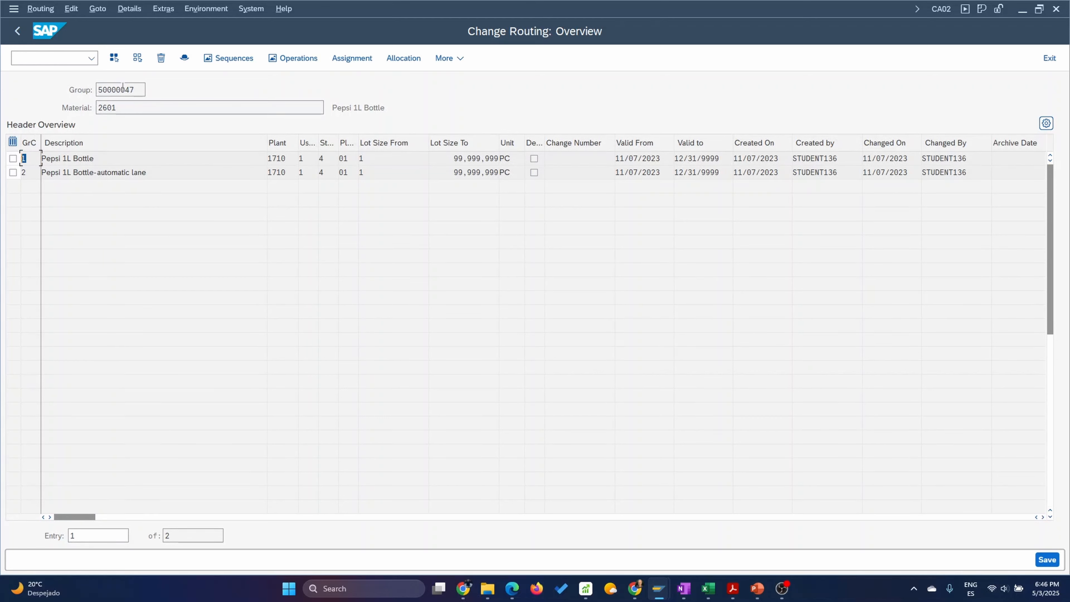
drag(136, 90, 95, 90)
drag(33, 174, 11, 172)
double_click(78, 159)
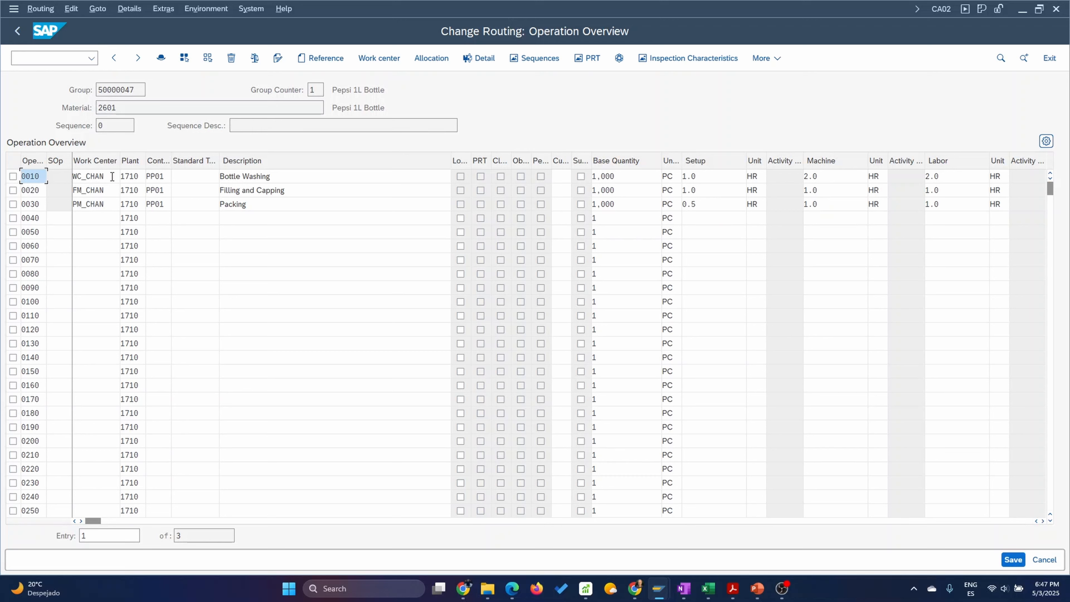
Review the work centers and descriptions of the Bottle Washing, Filling and Capping, and Packing operations.
key(Tab)
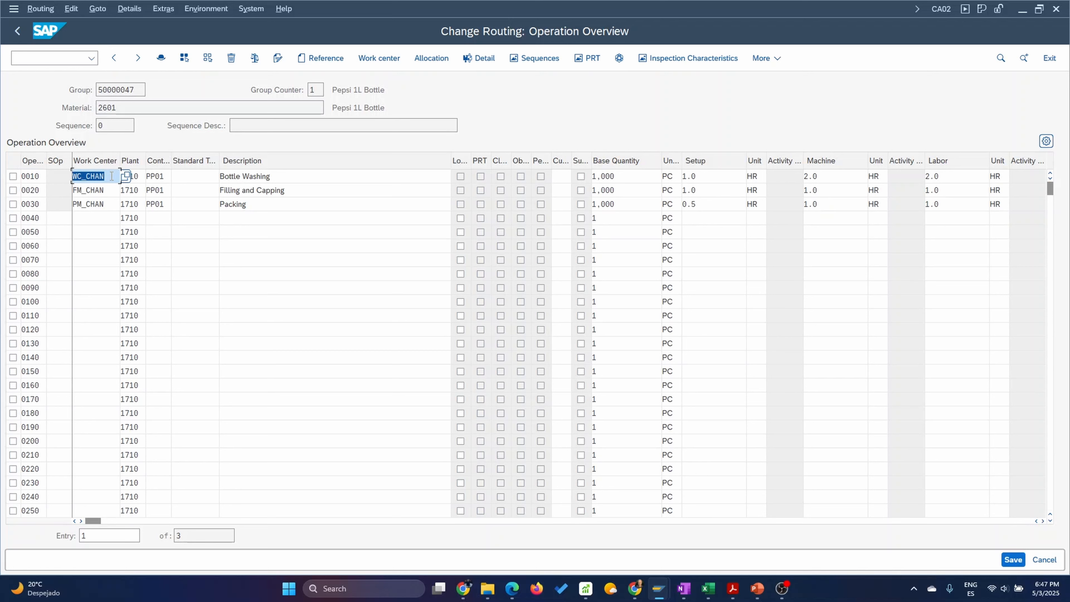
drag(282, 176, 181, 172)
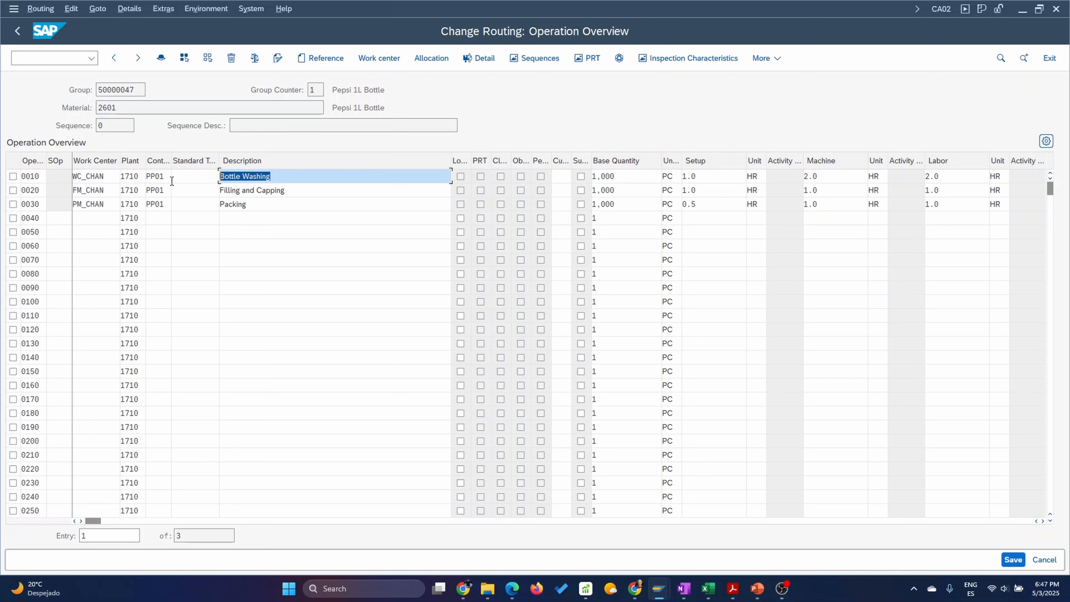
drag(288, 191, 116, 205)
click(254, 205)
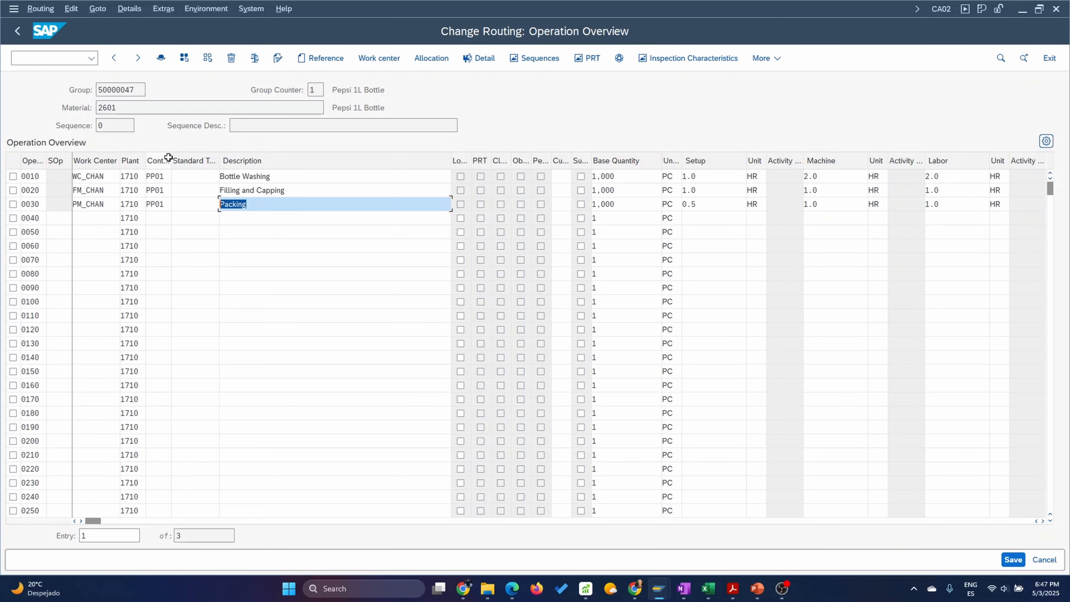
Widen the control key column and review the control keys assigned to the operations.
drag(168, 158, 181, 159)
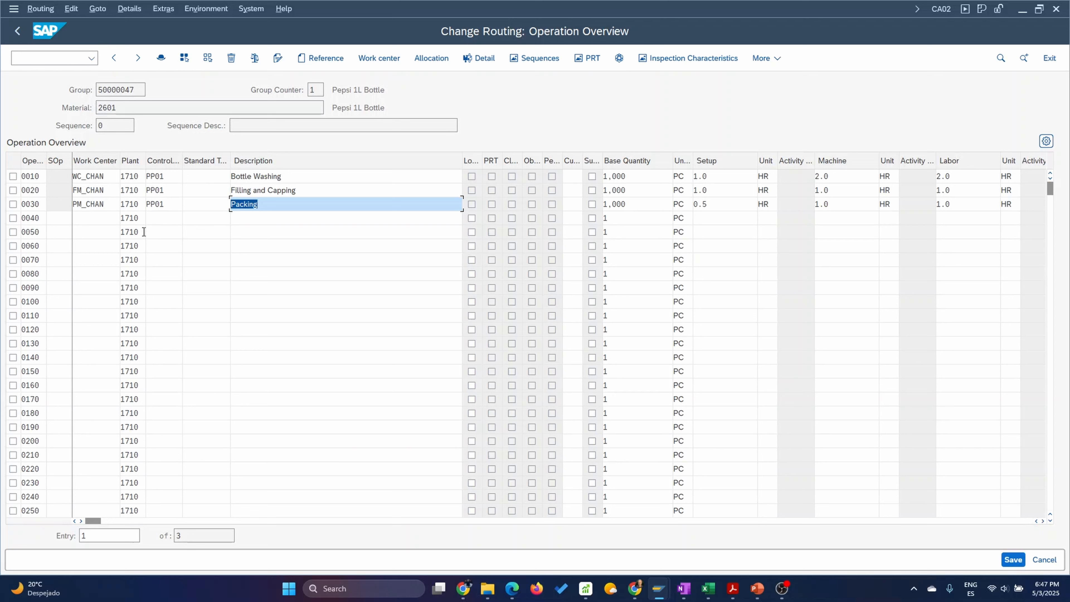
click(170, 175)
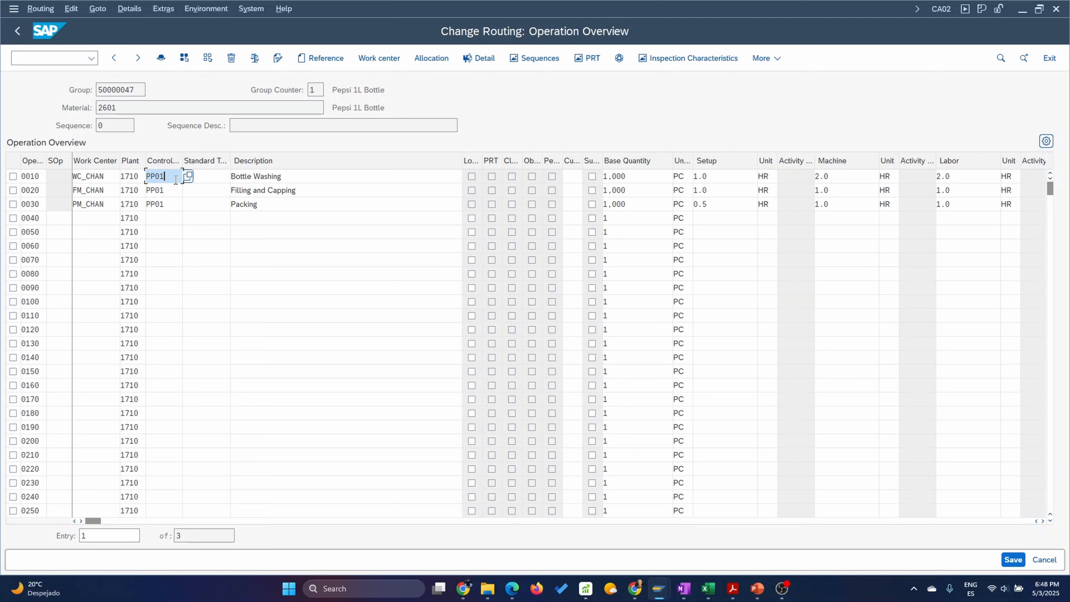
click(173, 206)
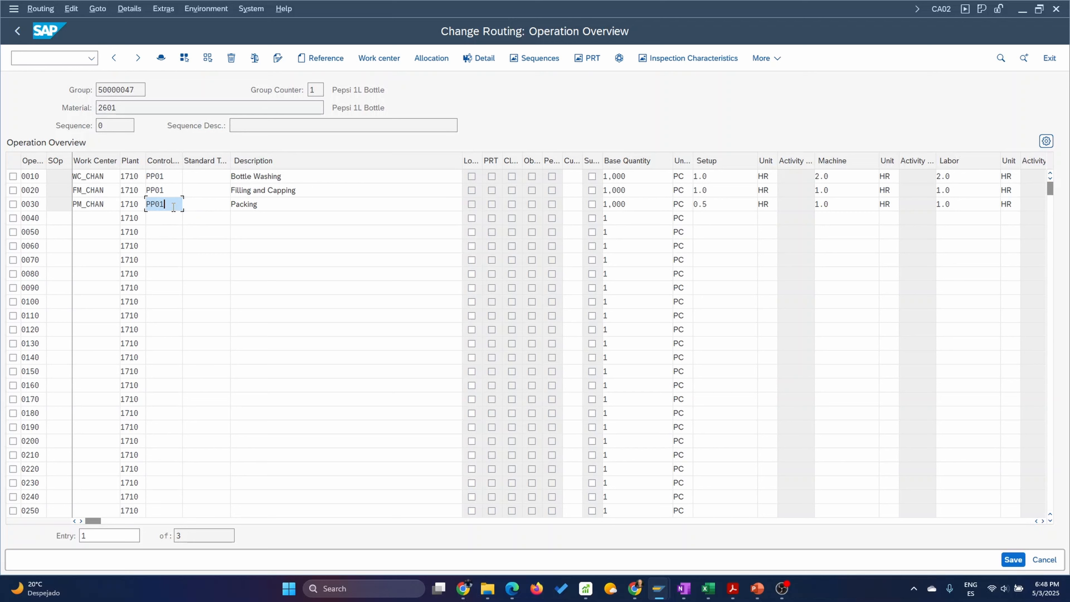
click(89, 223)
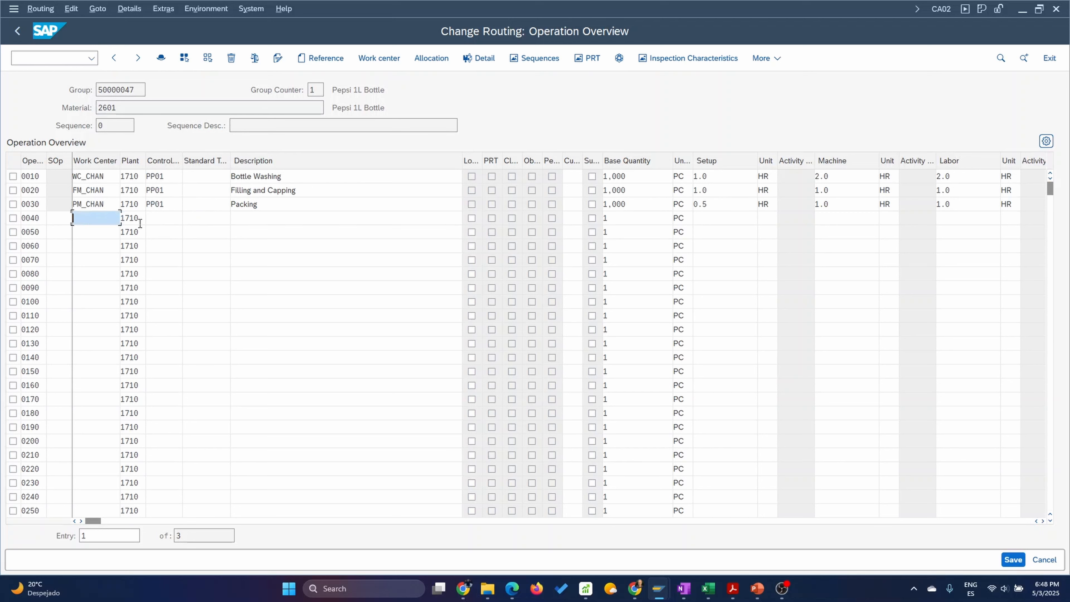
click(252, 218)
Open the list of available control keys for the Packing operation and show the detailed information of PP01.
click(170, 205)
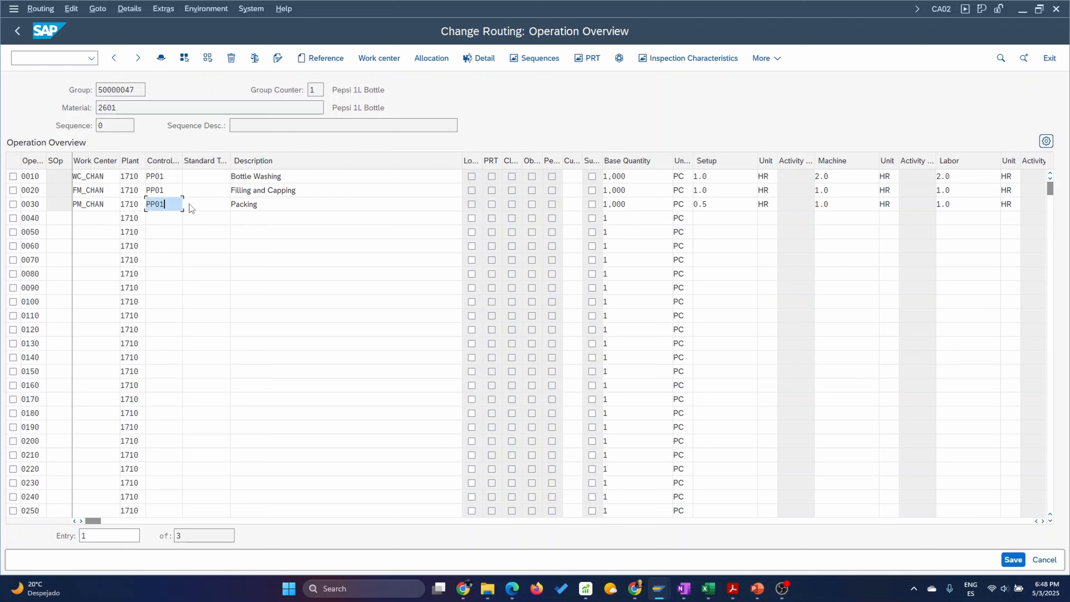
click(189, 205)
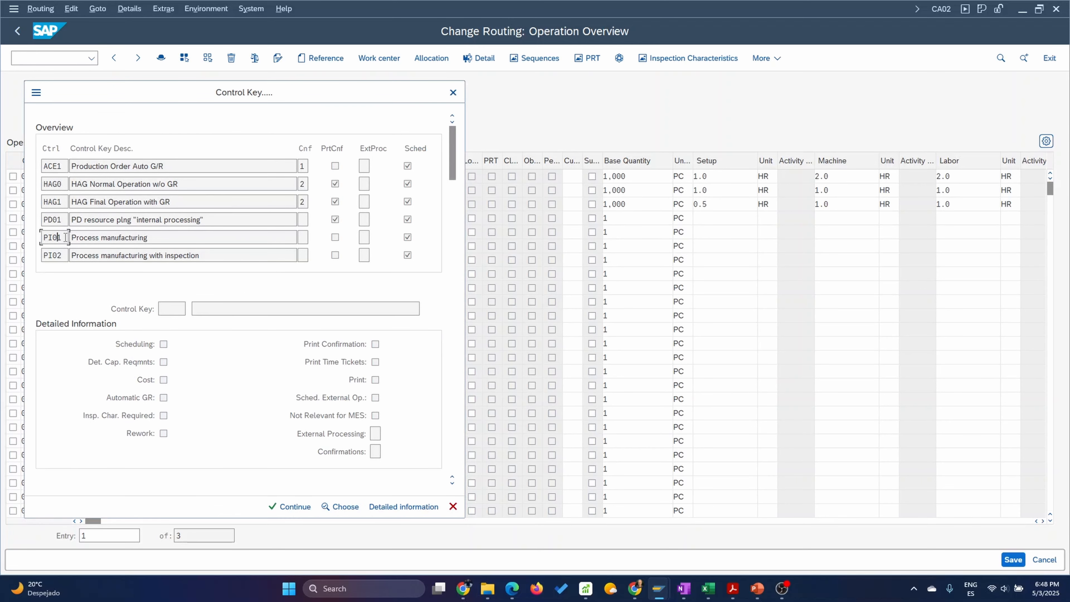
scroll(82, 229, down, 1)
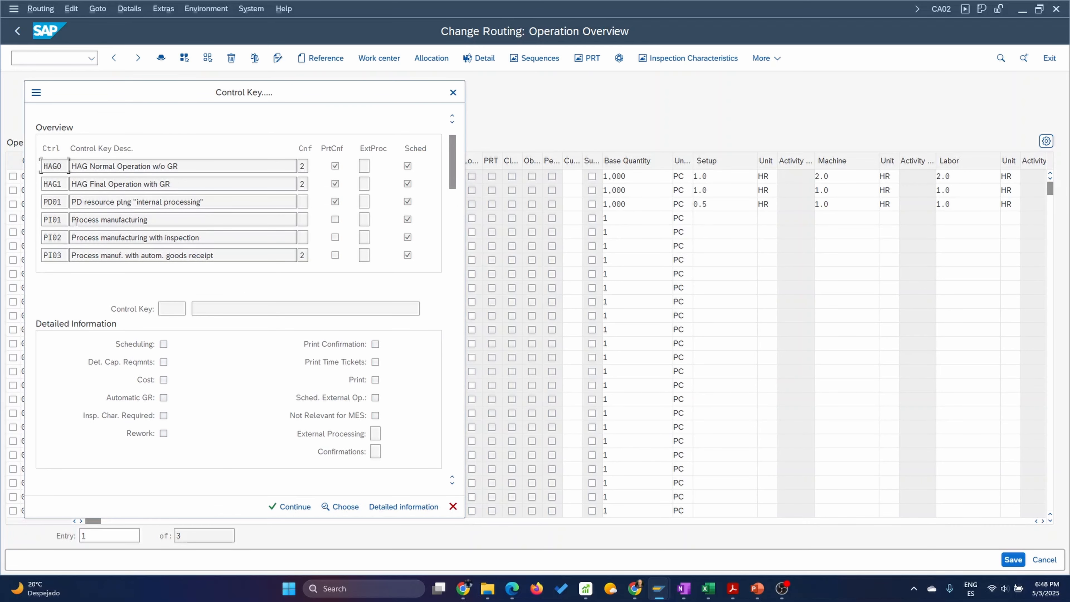
drag(119, 96, 377, 91)
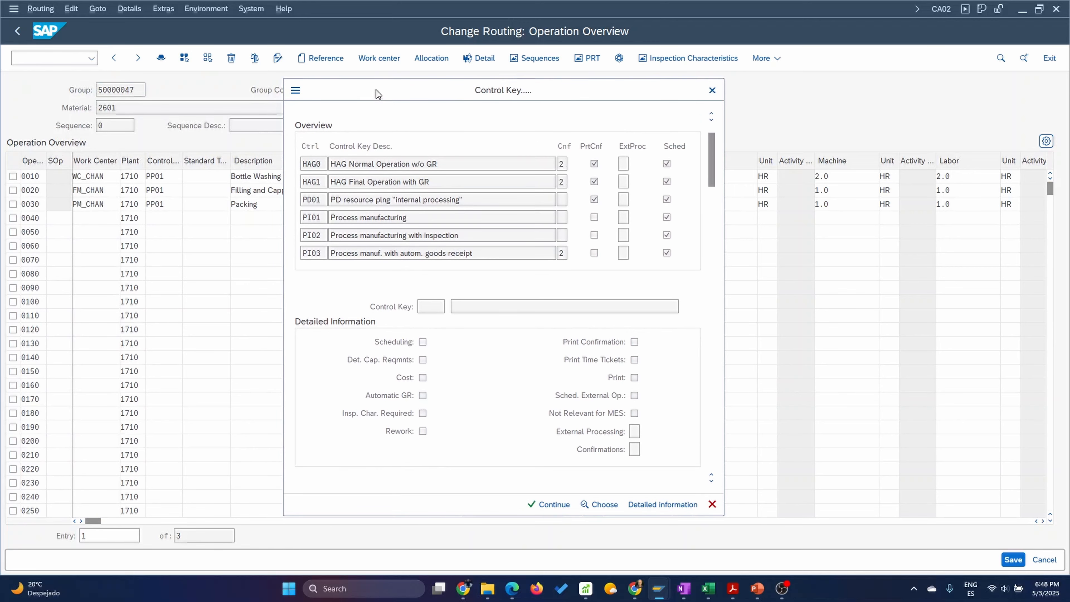
scroll(320, 244, down, 1)
scroll(319, 238, down, 2)
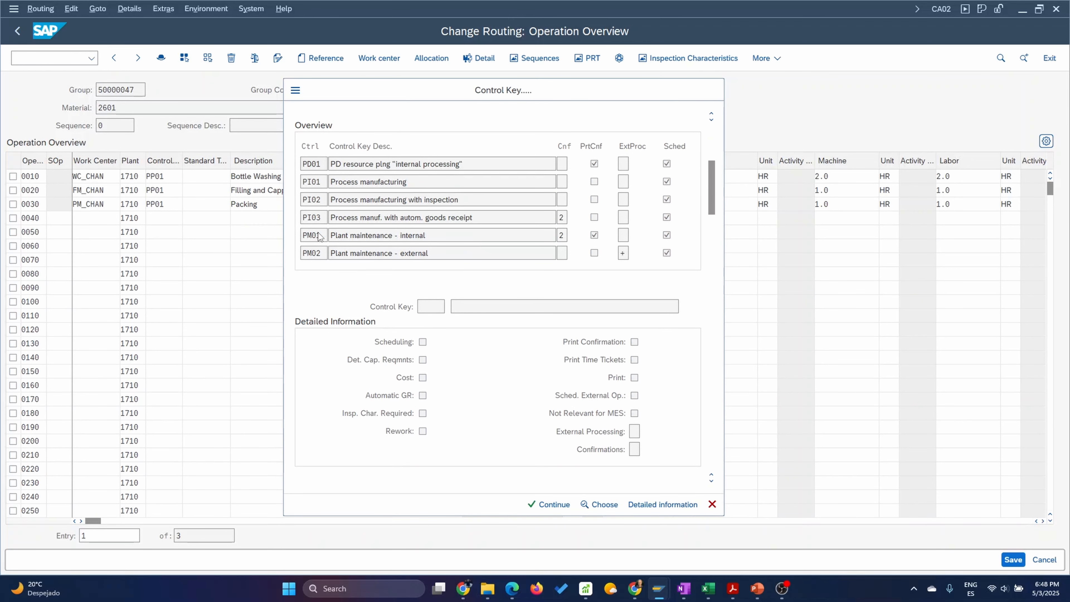
scroll(320, 236, down, 2)
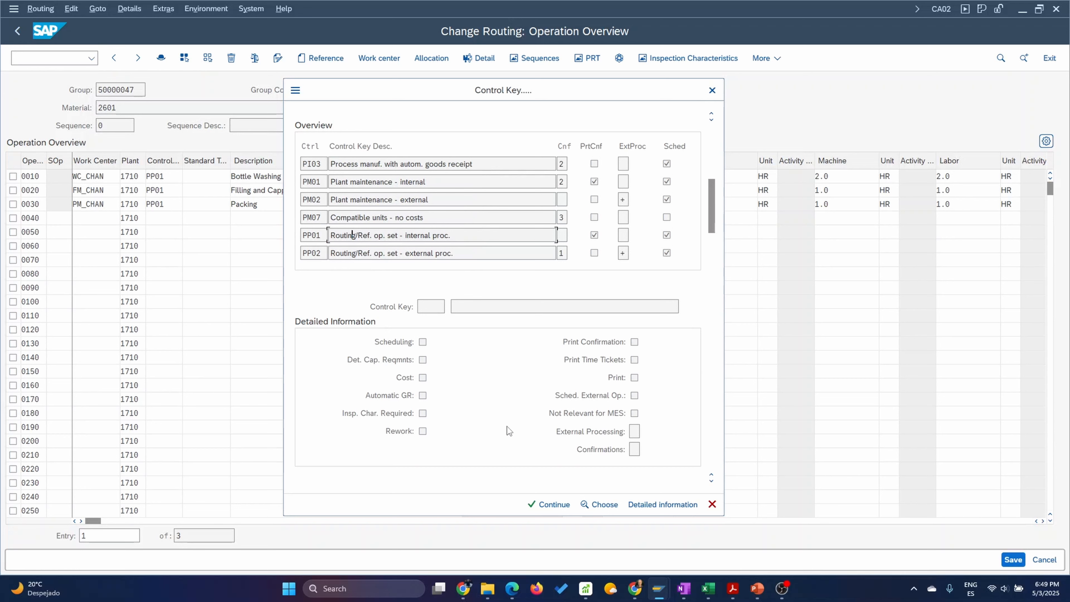
click(663, 505)
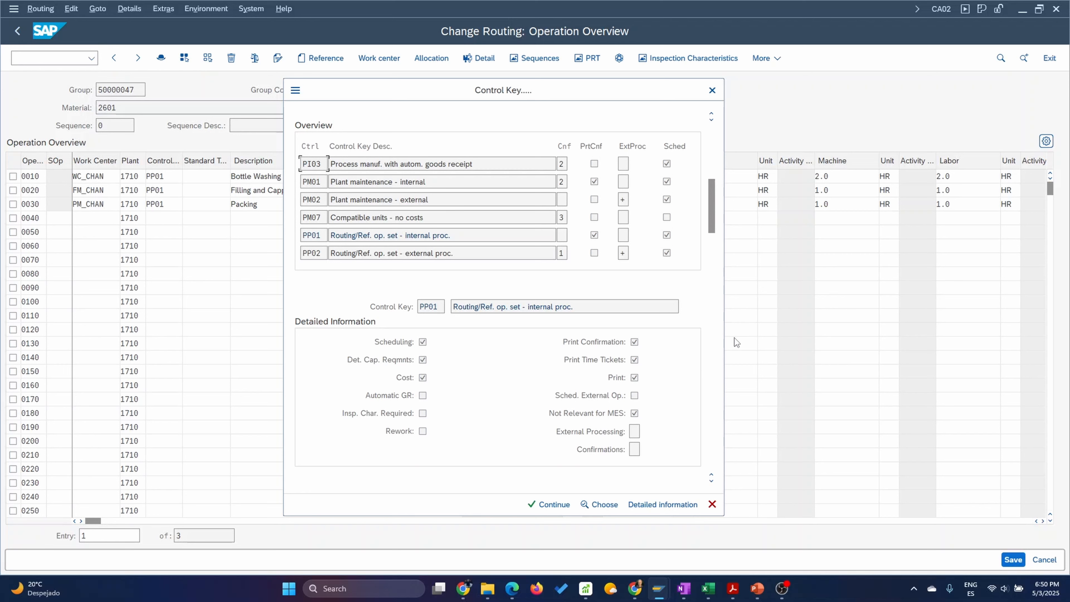
Examine the control keys that follow PP01 in the list and return to PP01.
click(712, 481)
click(712, 480)
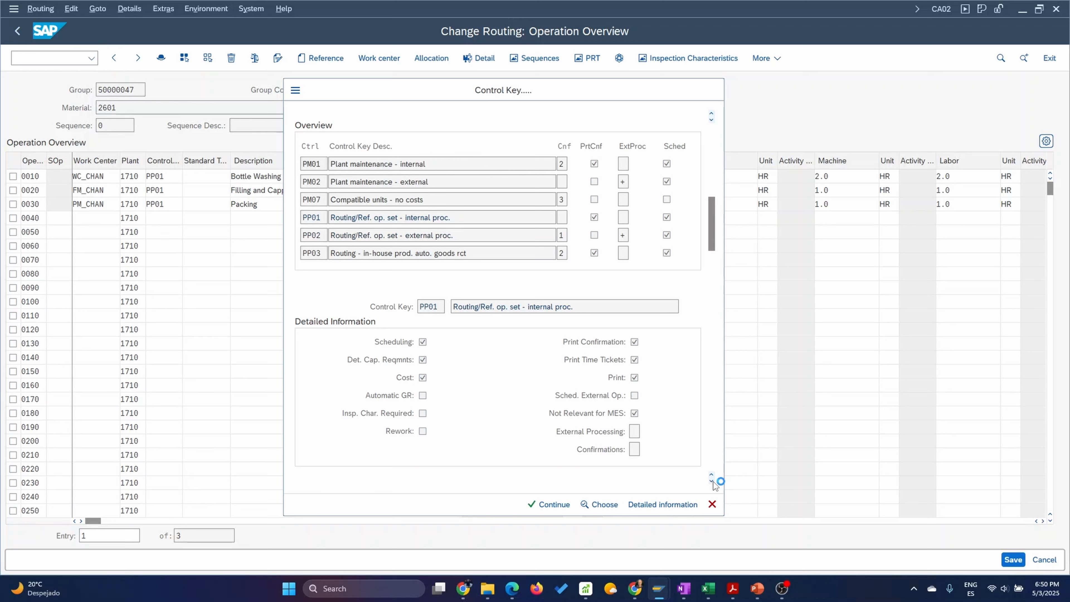
click(712, 481)
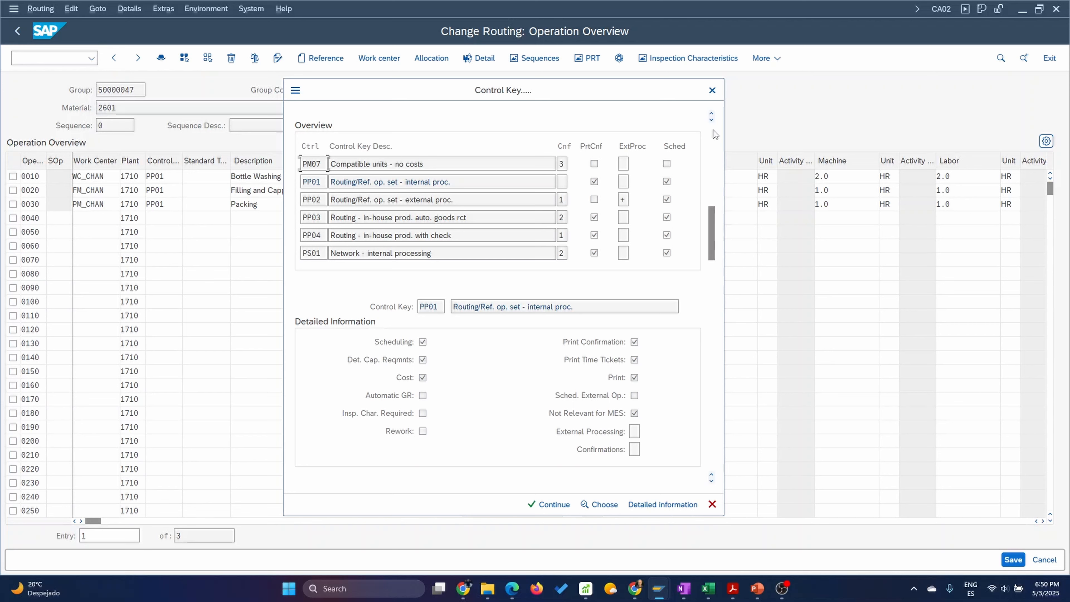
click(713, 115)
click(713, 115)
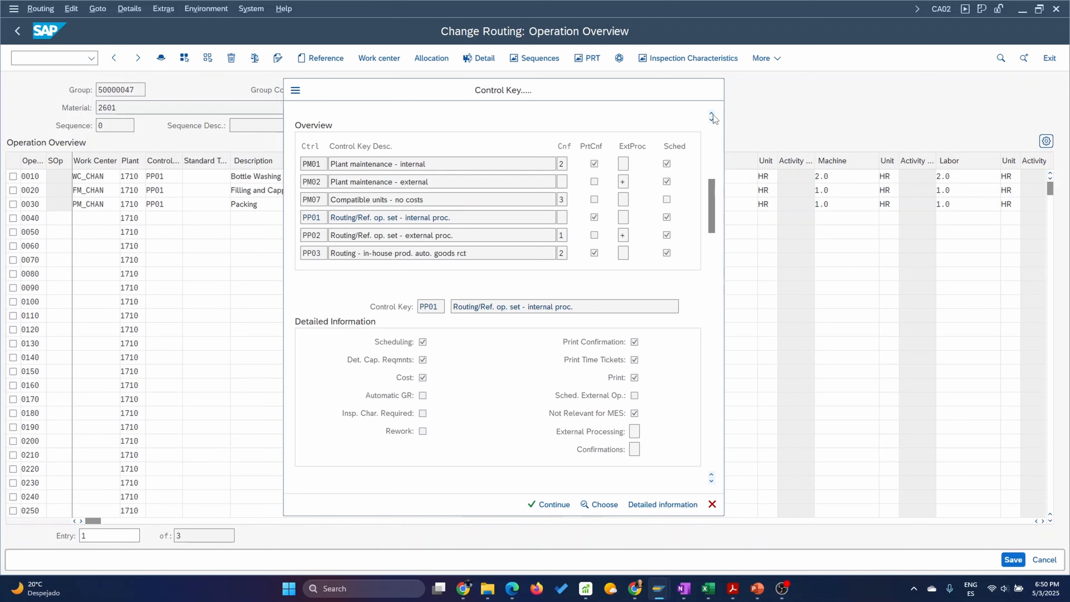
click(713, 114)
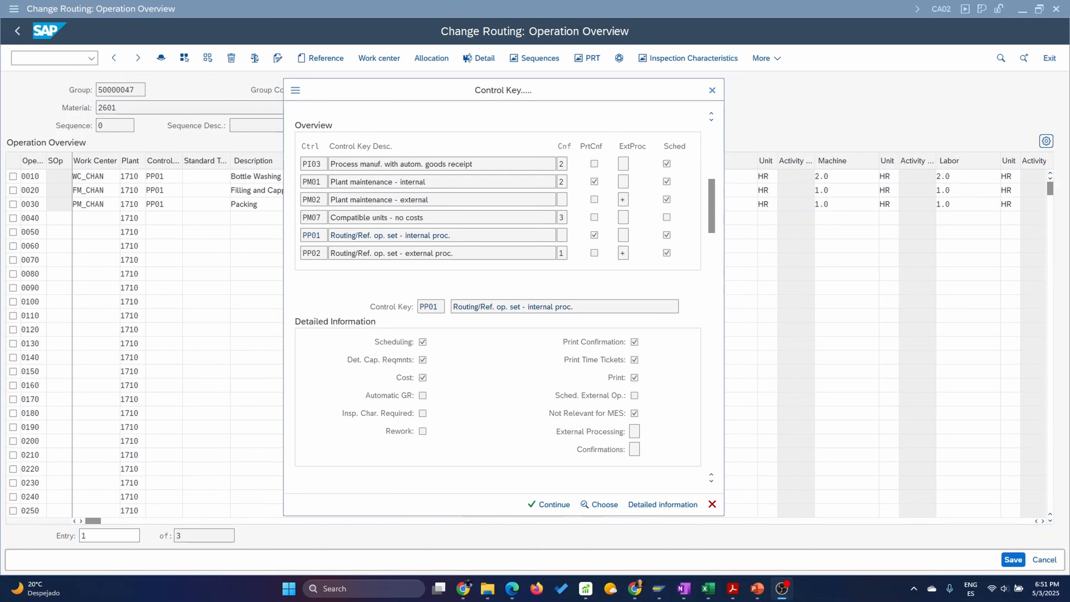
mouse_move(659, 589)
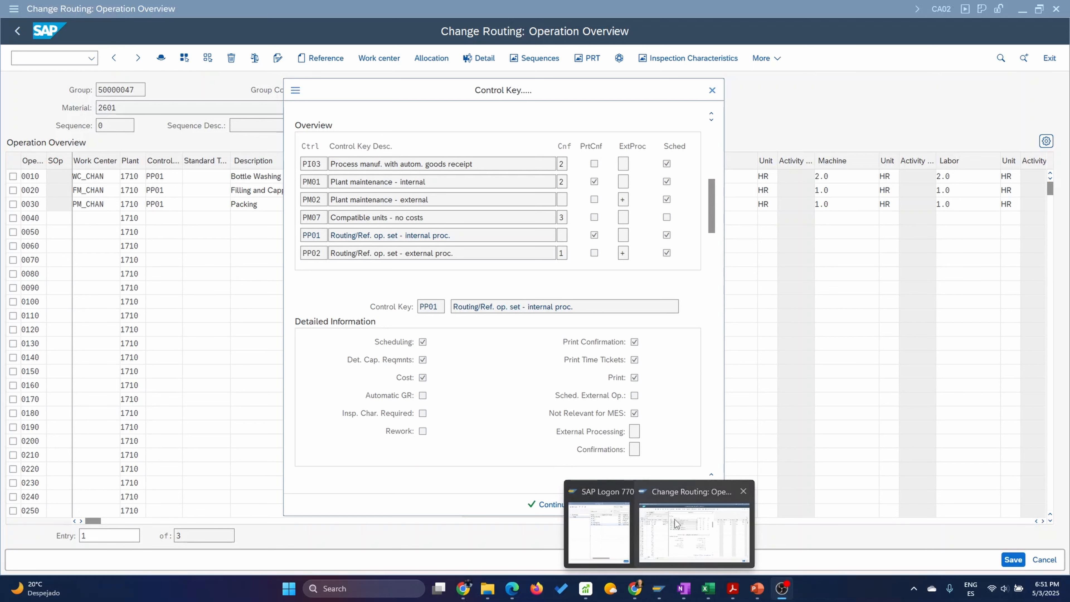
Open a new GUI window from the routing, start transaction SPRO and display the SAP Reference IMG.
click(674, 523)
click(292, 96)
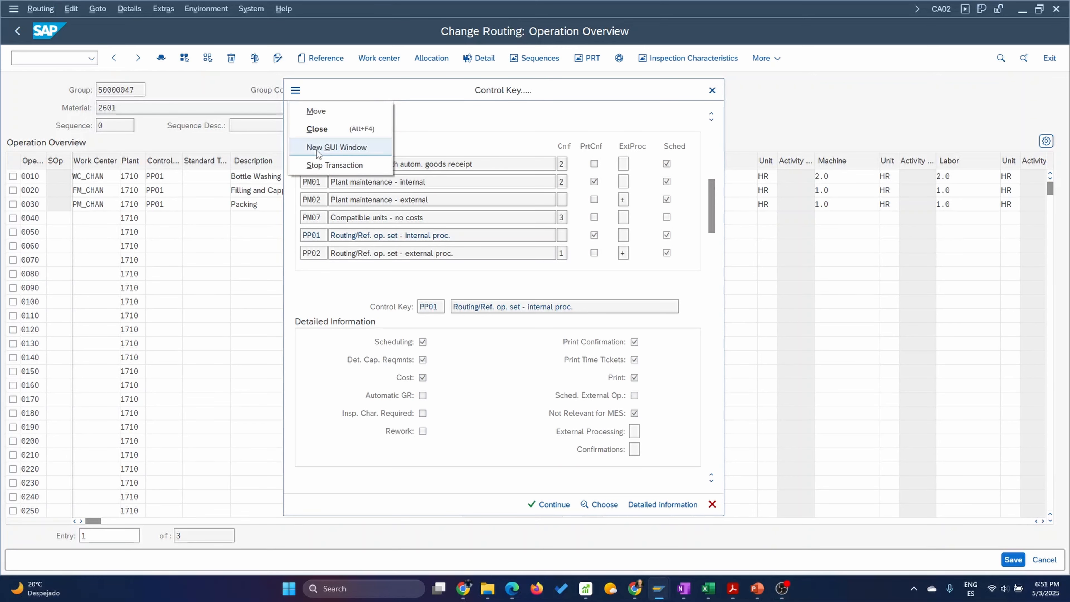
click(327, 150)
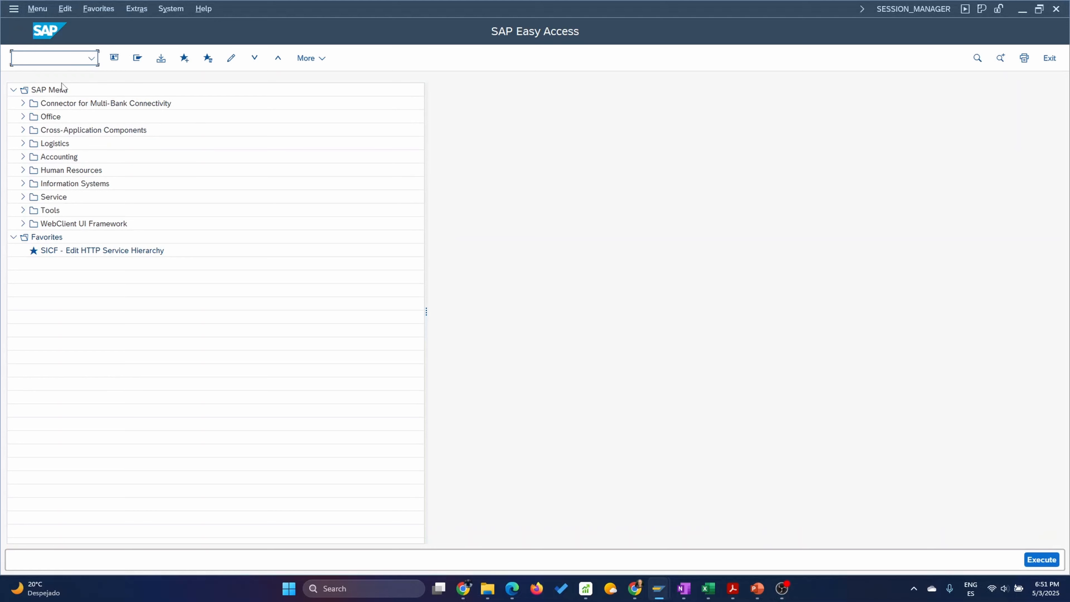
text(spro)
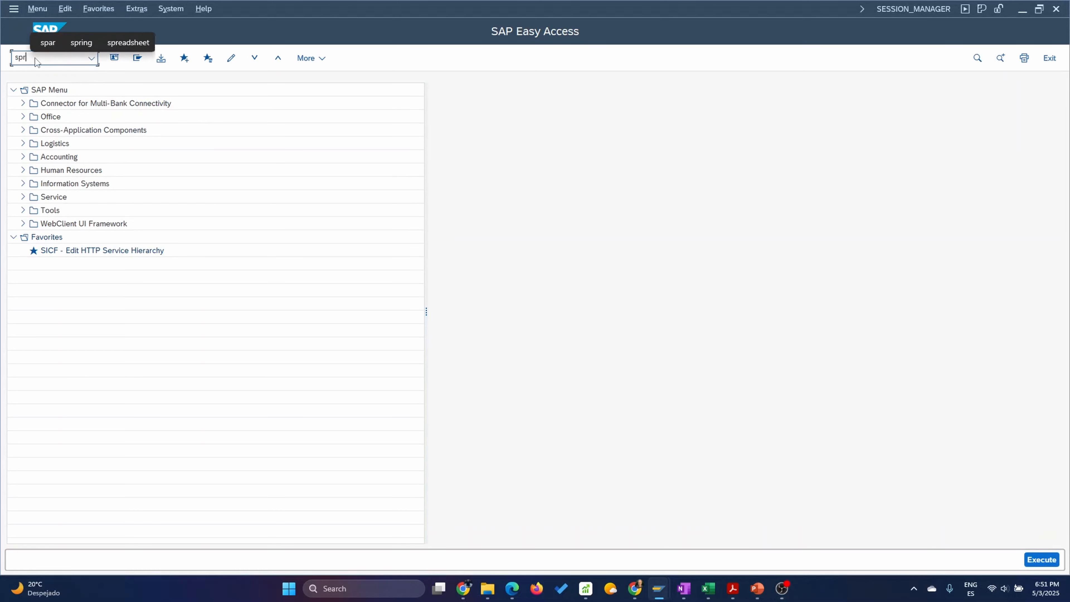
key(Return)
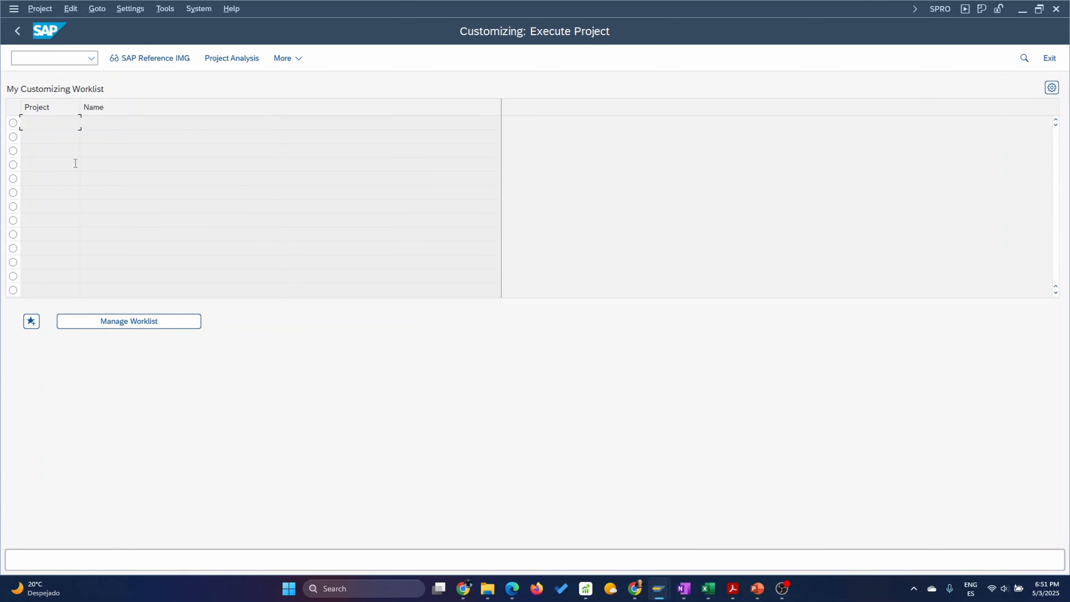
click(161, 57)
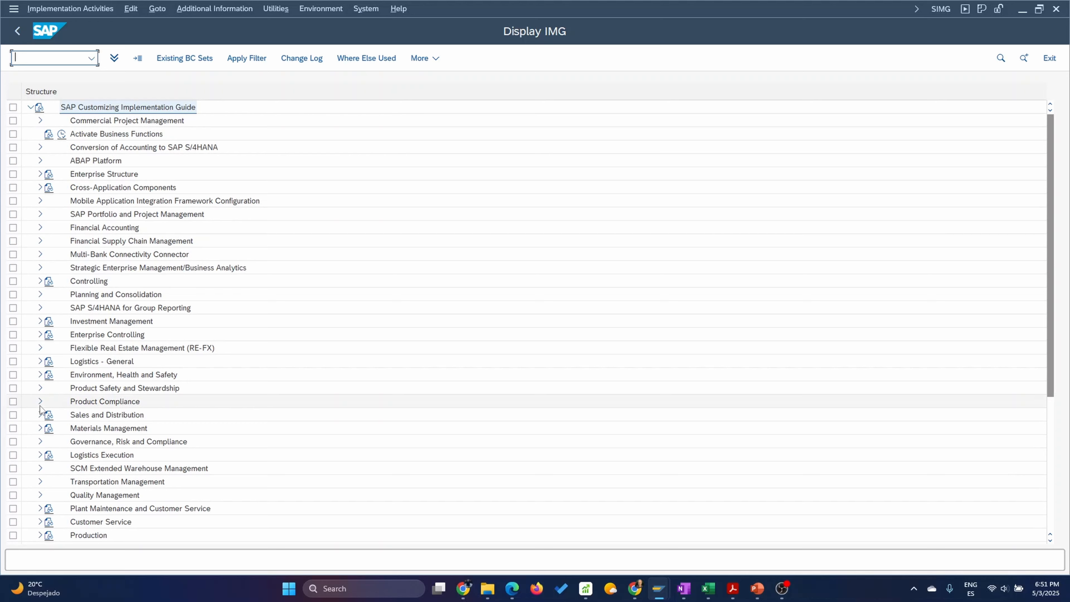
Open the Define Control Key activity under Production > Basic Data > Routing > Operation Data in the IMG.
scroll(40, 408, down, 2)
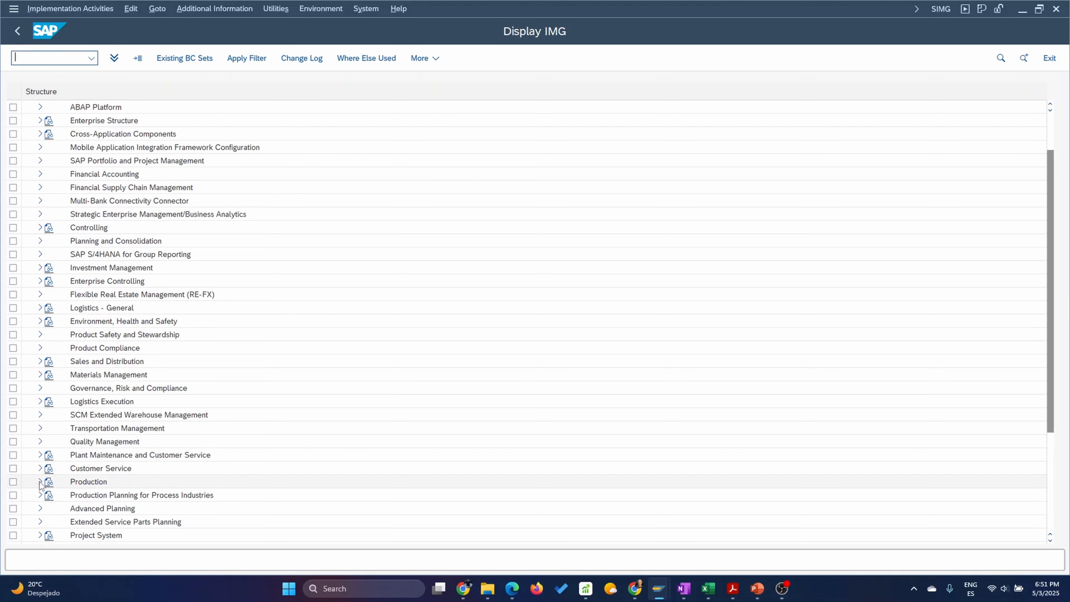
click(40, 481)
scroll(130, 426, down, 2)
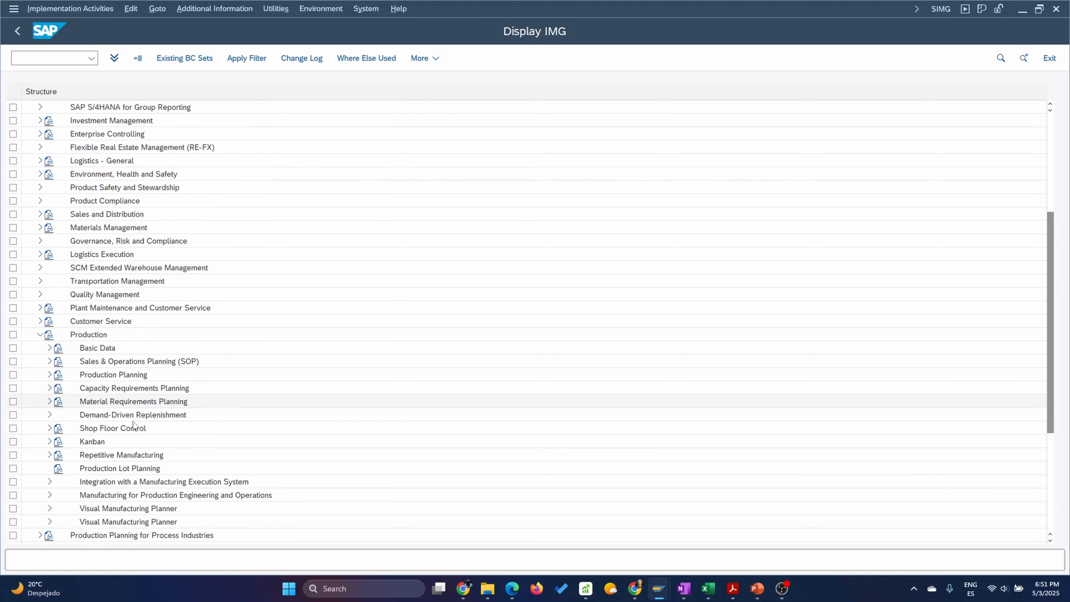
scroll(130, 415, down, 1)
scroll(127, 404, down, 1)
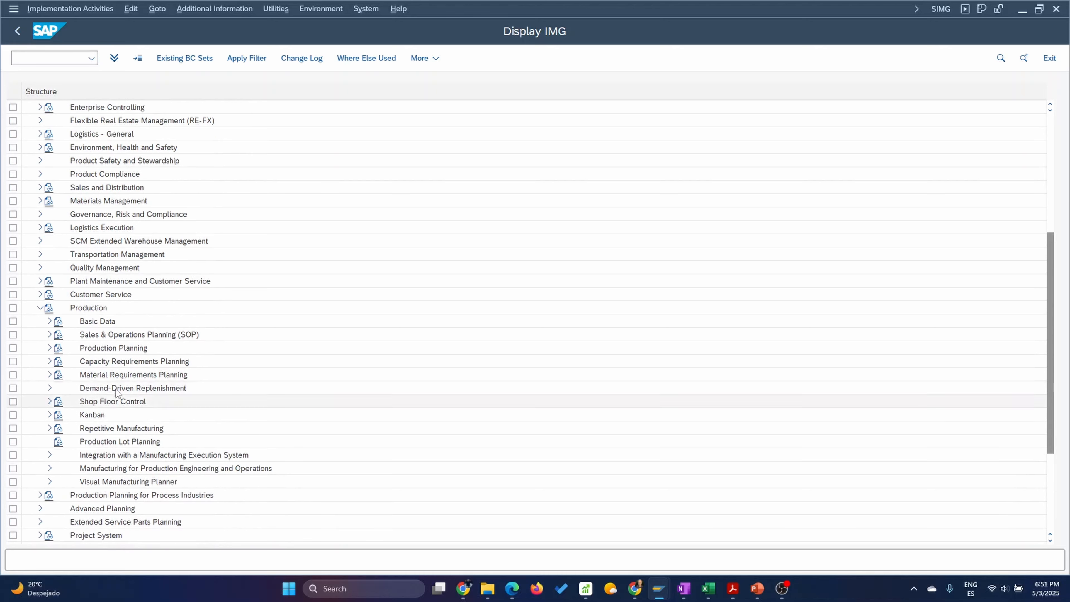
click(49, 321)
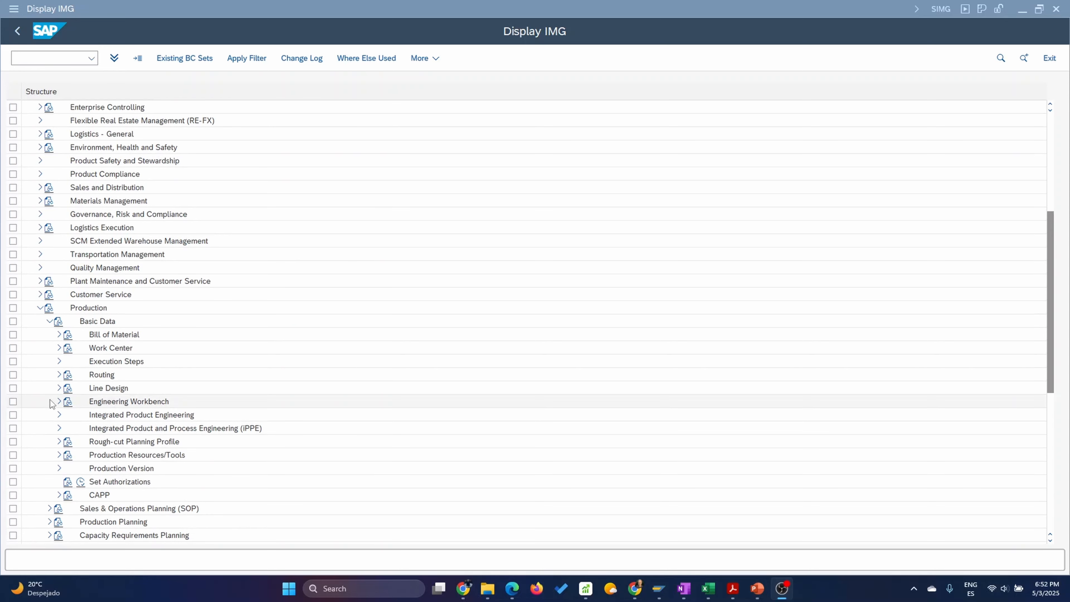
click(59, 374)
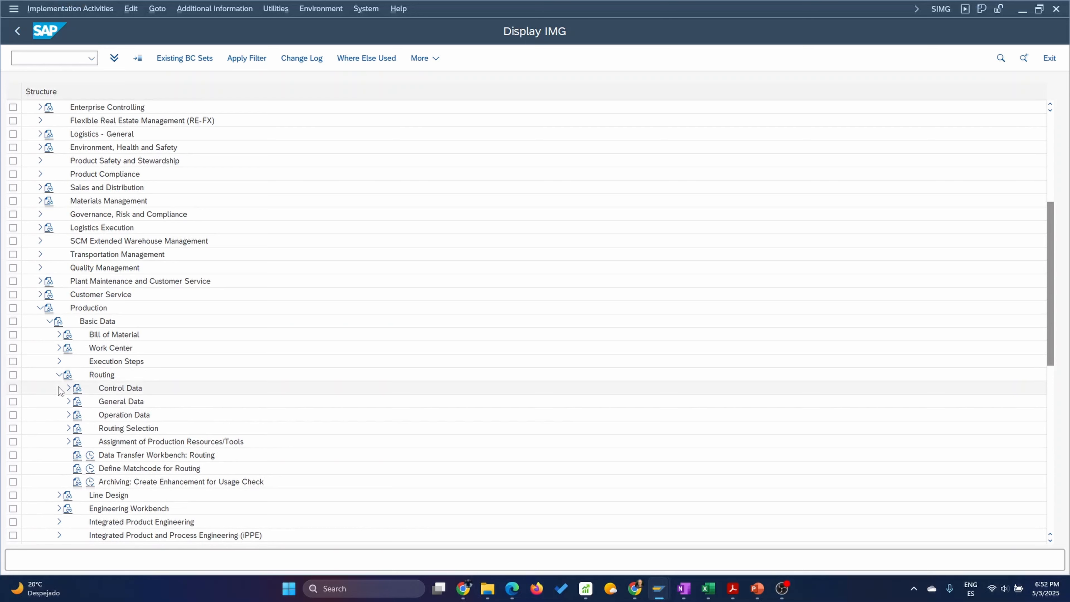
click(68, 415)
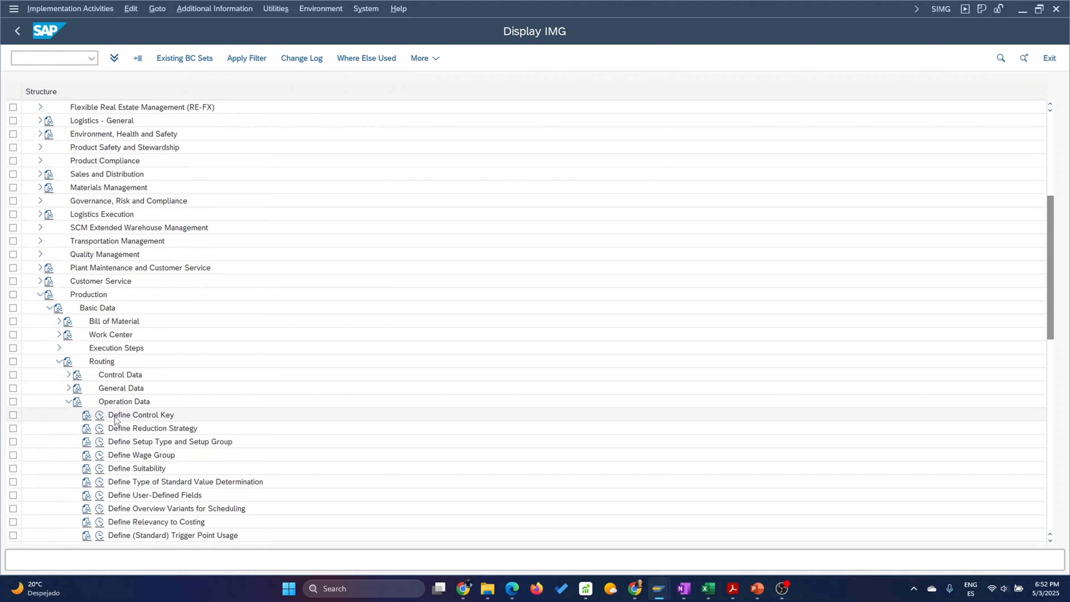
click(100, 414)
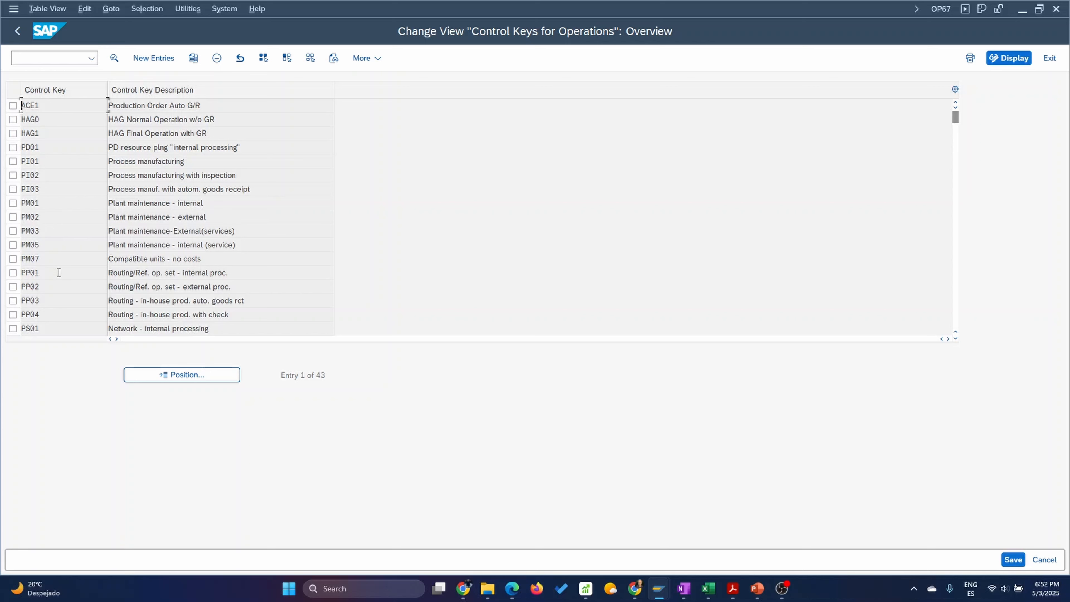
Review the indicator settings of control key PP01 and return to the overview.
scroll(38, 232, down, 1)
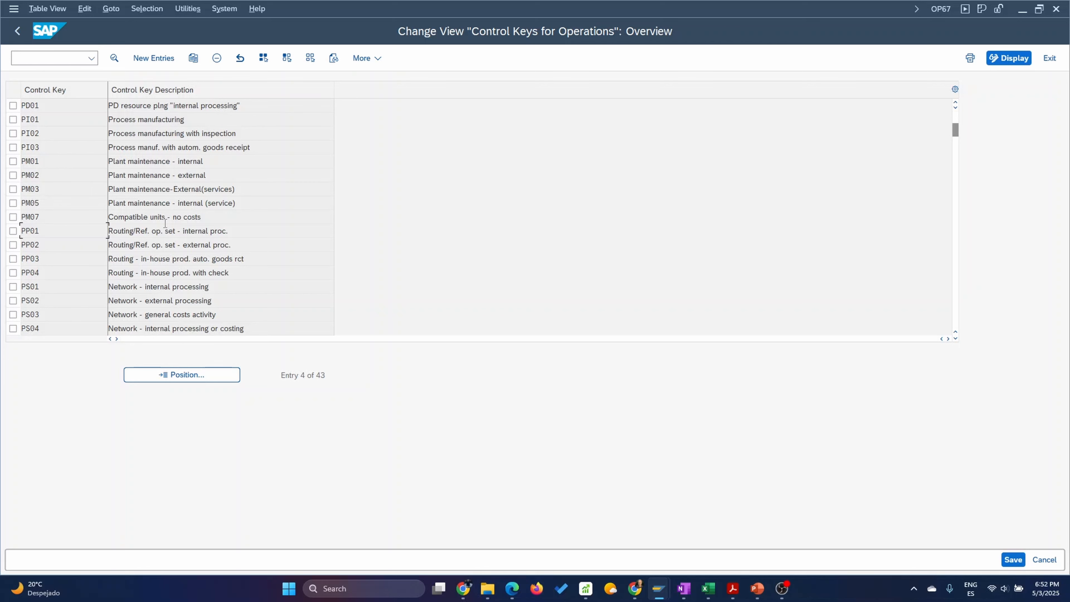
click(13, 230)
double_click(25, 230)
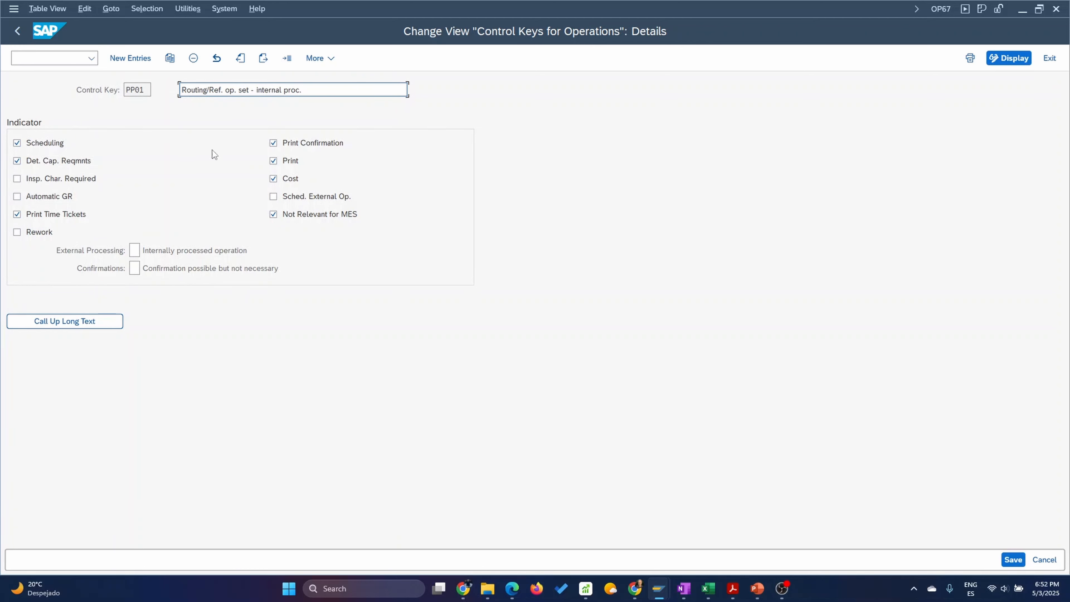
click(18, 32)
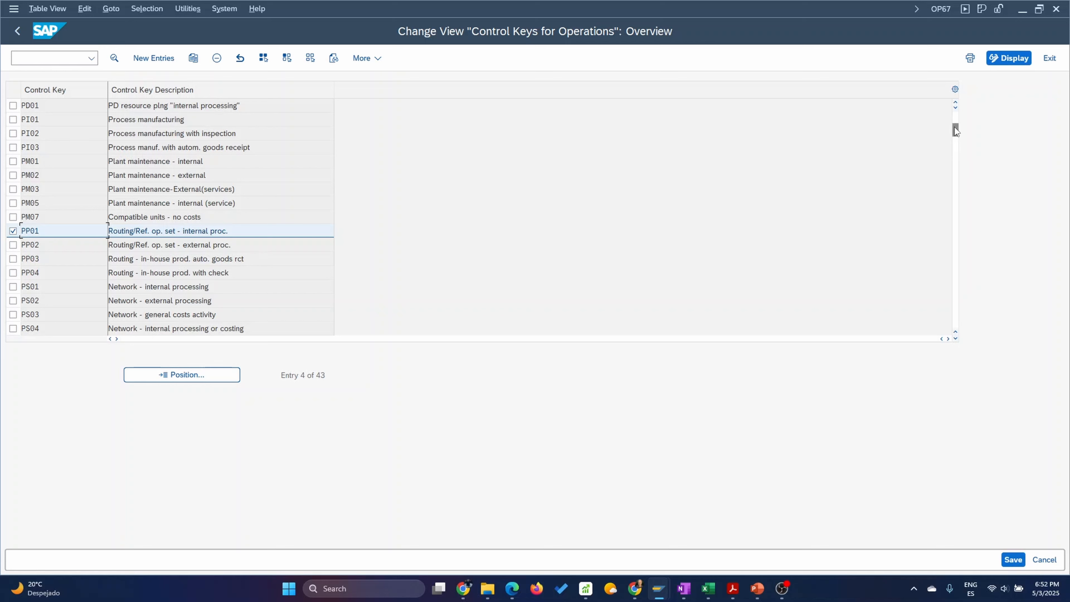
Examine the custom control keys at the end of the overview, including the detailed settings of ZP01.
drag(954, 128, 961, 335)
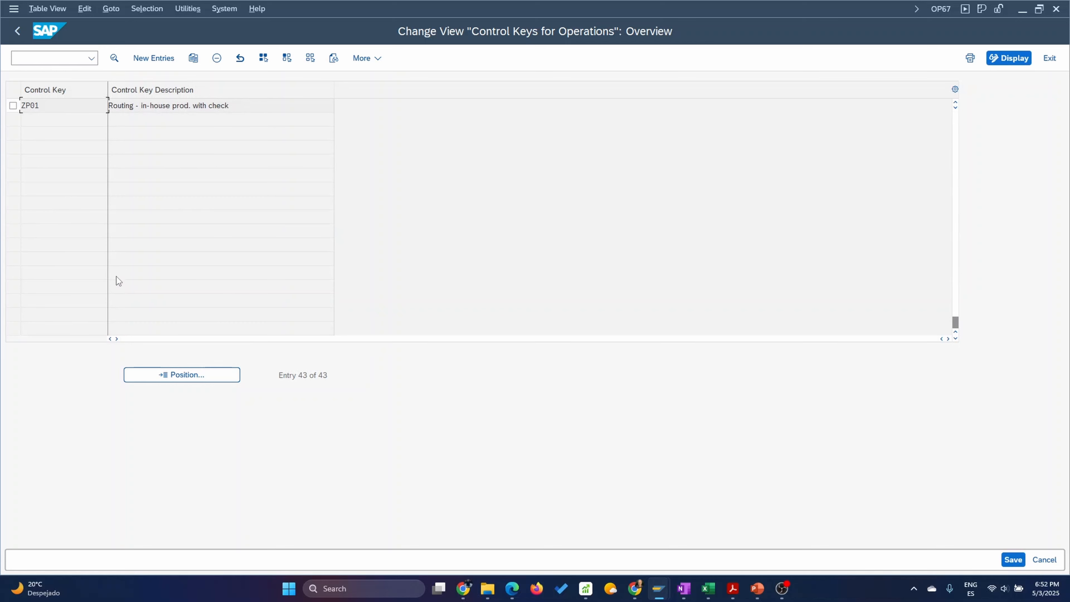
scroll(52, 202, up, 1)
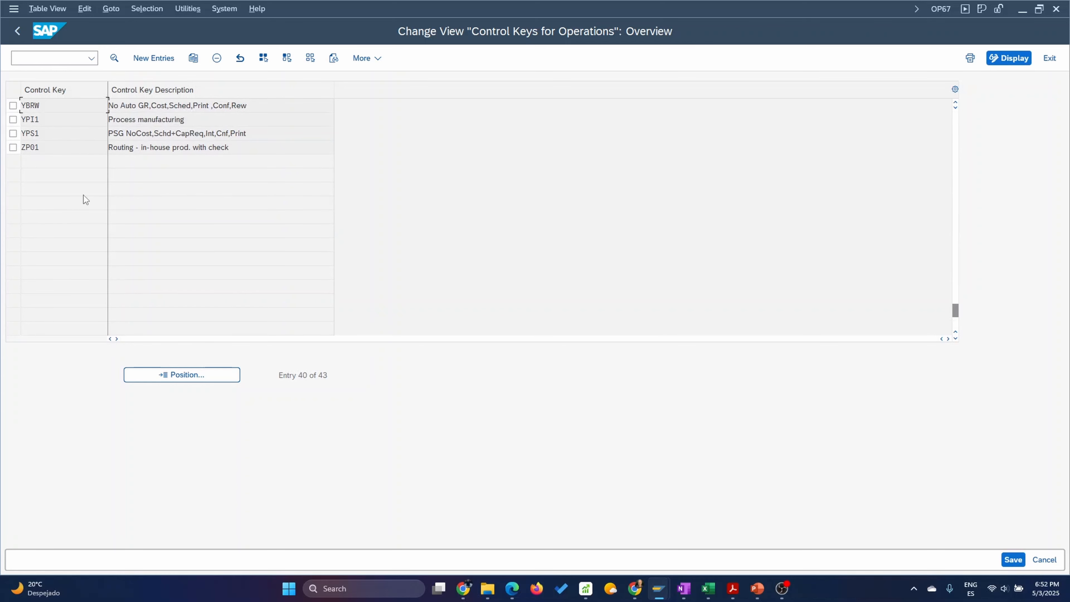
scroll(61, 158, up, 1)
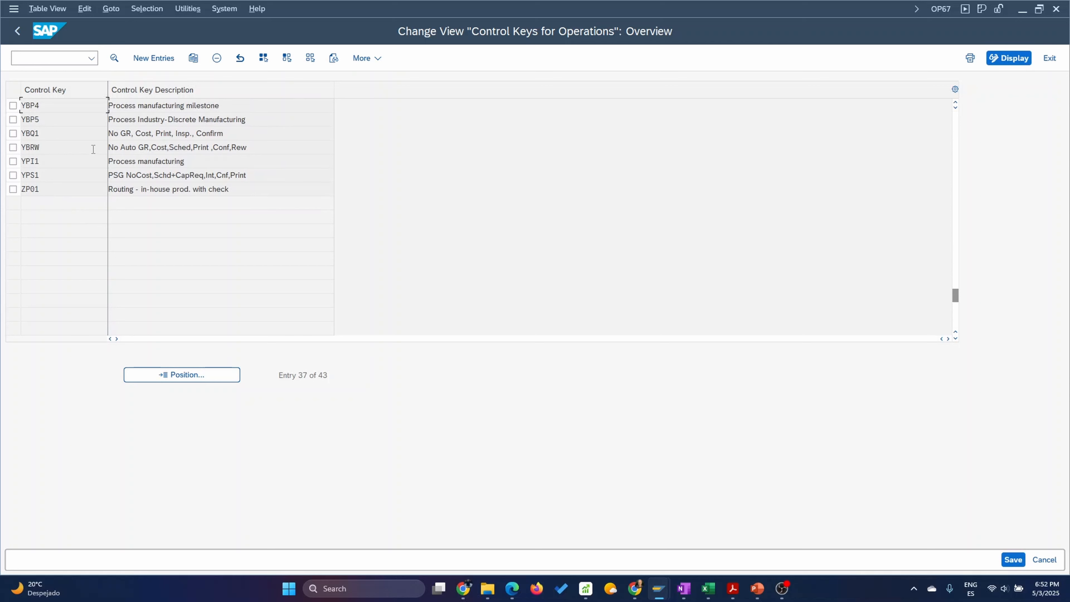
scroll(84, 171, up, 1)
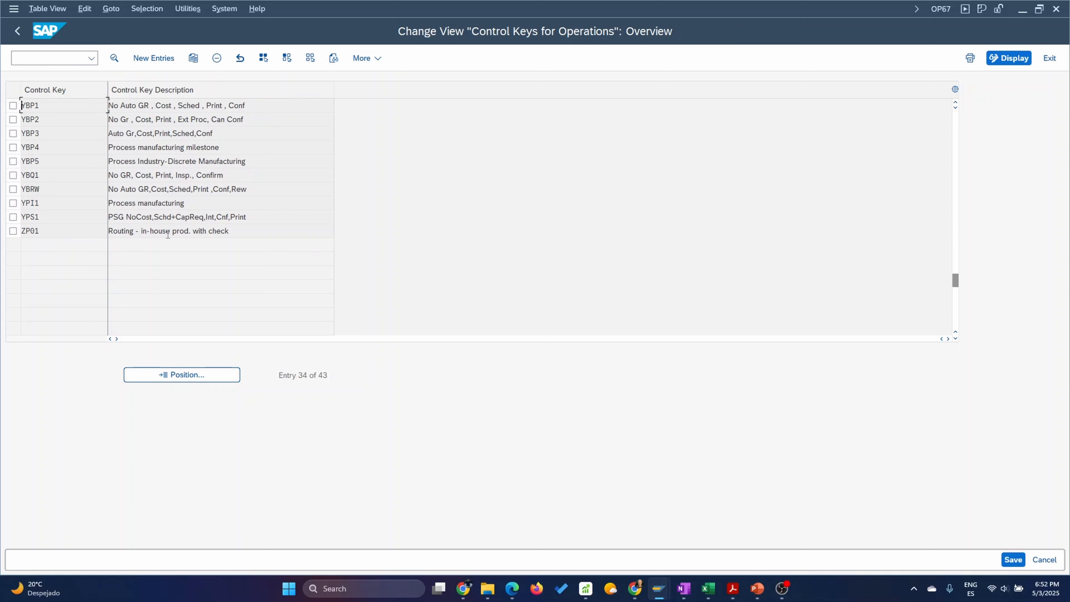
double_click(29, 233)
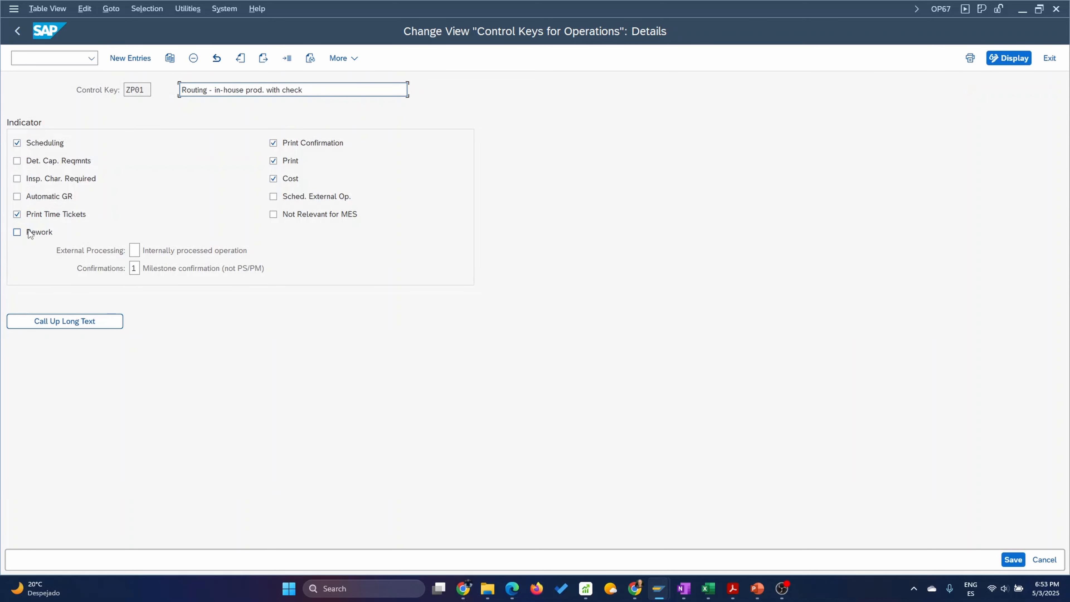
click(17, 31)
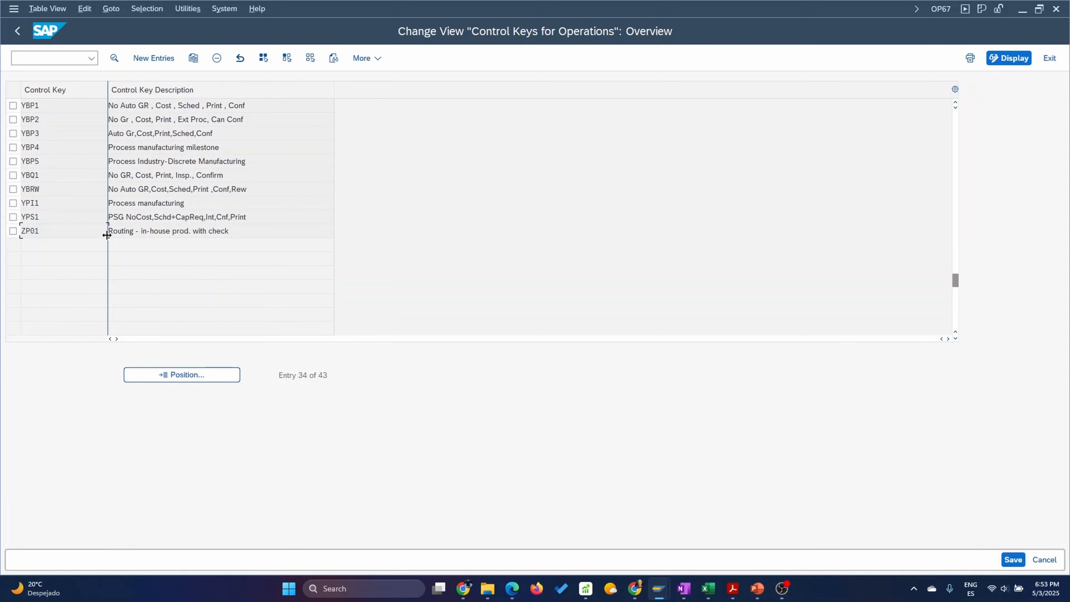
scroll(57, 179, up, 1)
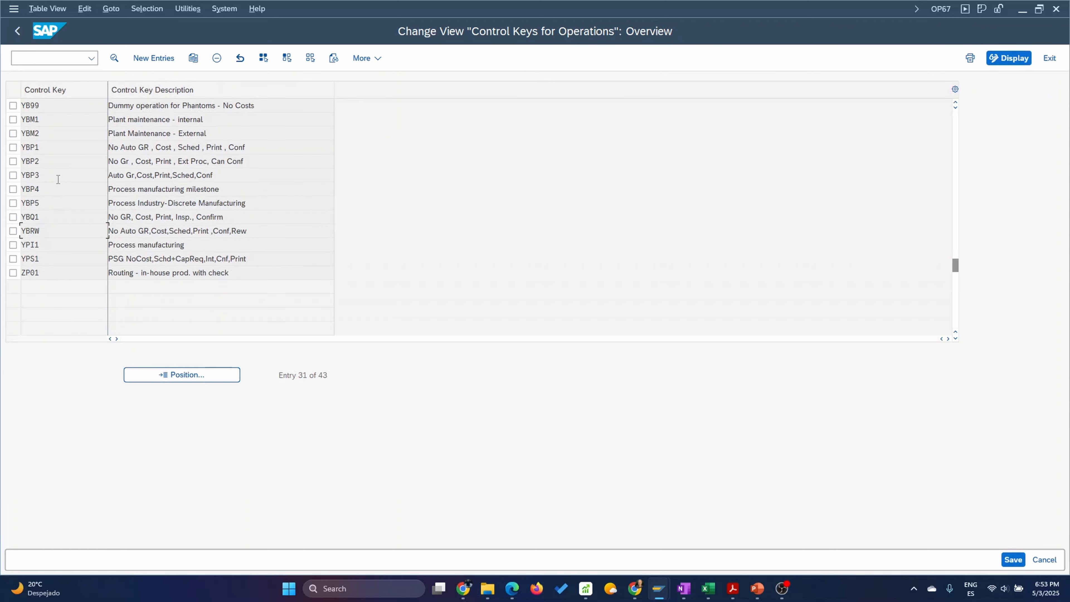
scroll(59, 186, up, 1)
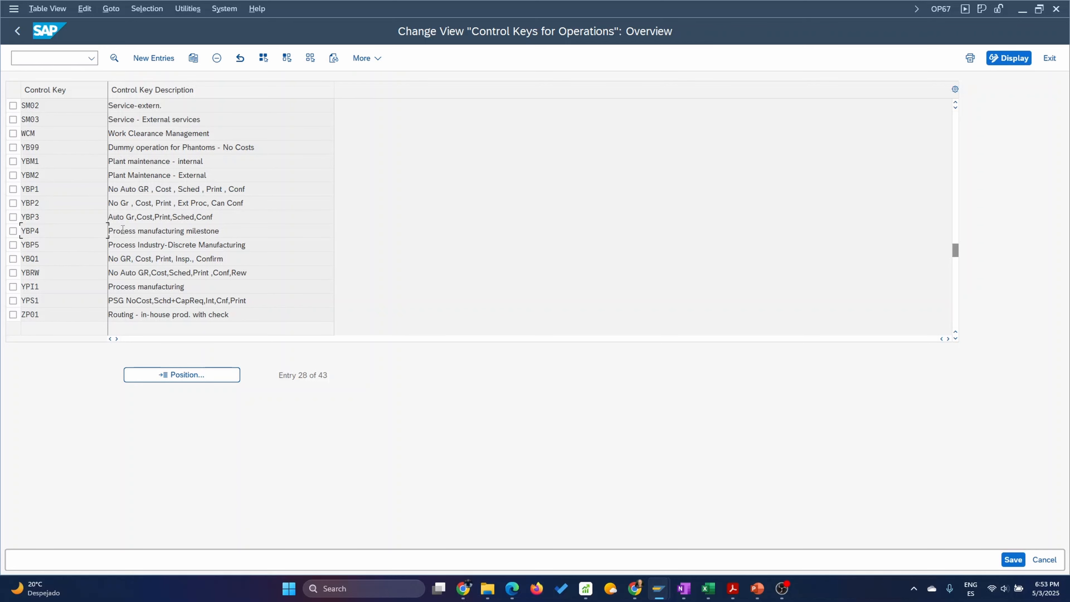
Copy control key PP01 to a new entry and name the new control key ZPQ1.
click(953, 117)
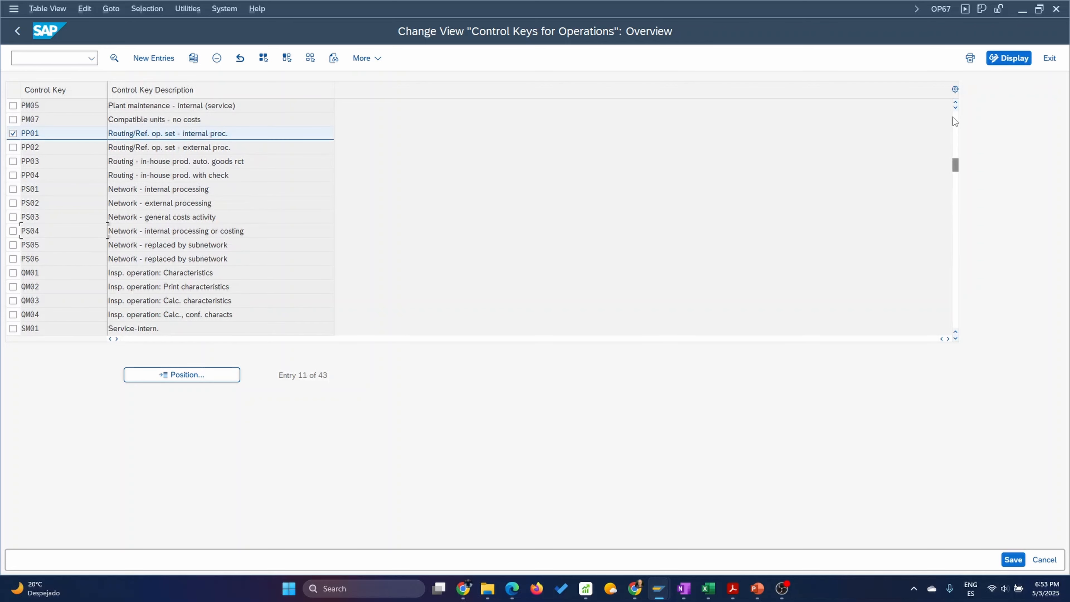
click(953, 117)
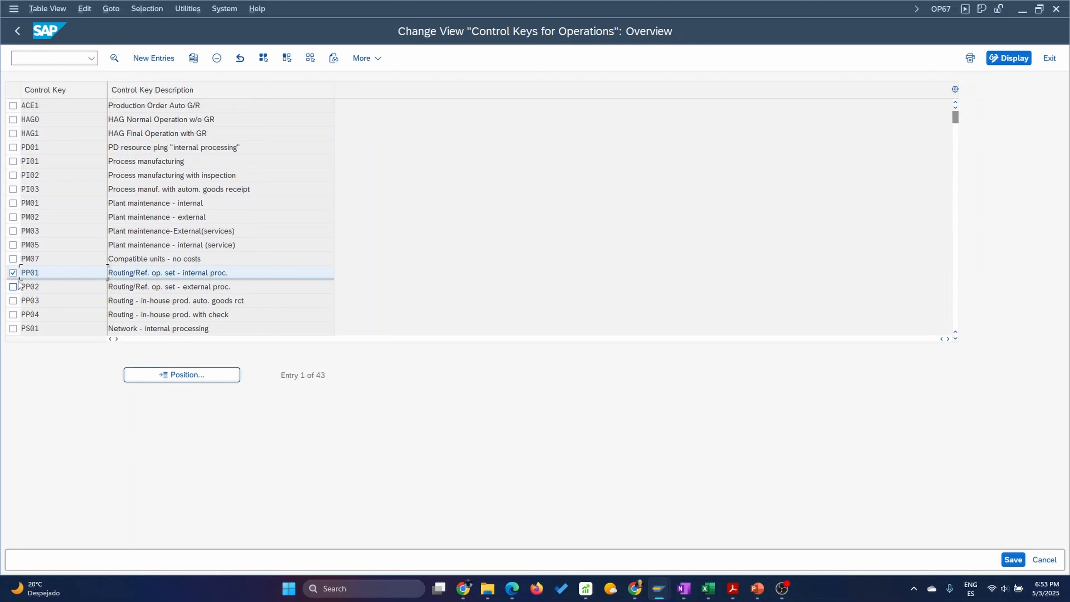
click(195, 61)
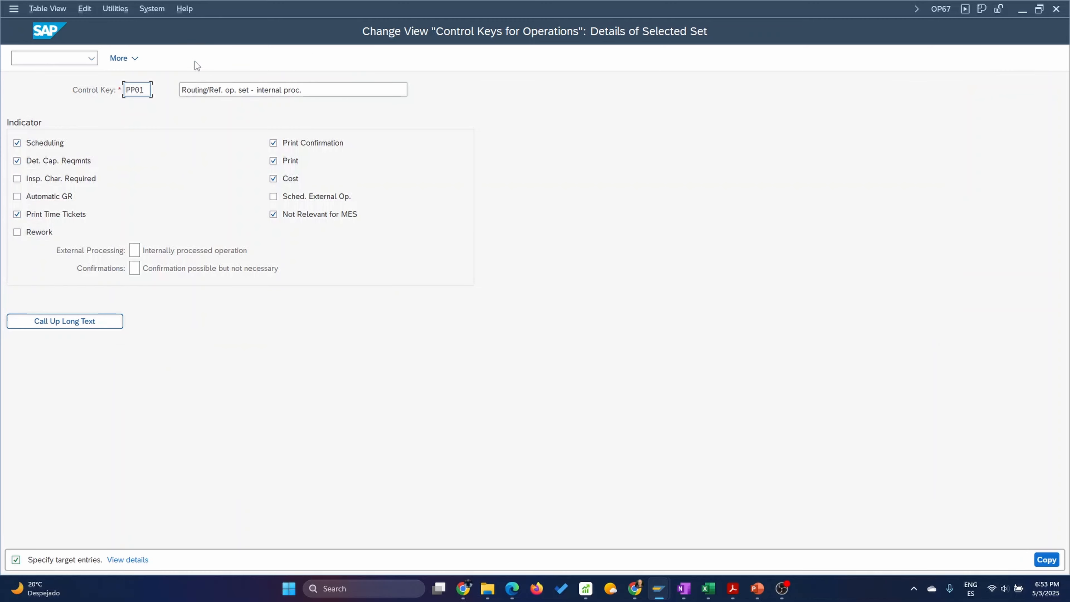
double_click(143, 93)
click(131, 90)
Change the new key's description to "Routing/Ref. op. set - int proc. with QM" and enable Insp. Char. Required.
click(309, 93)
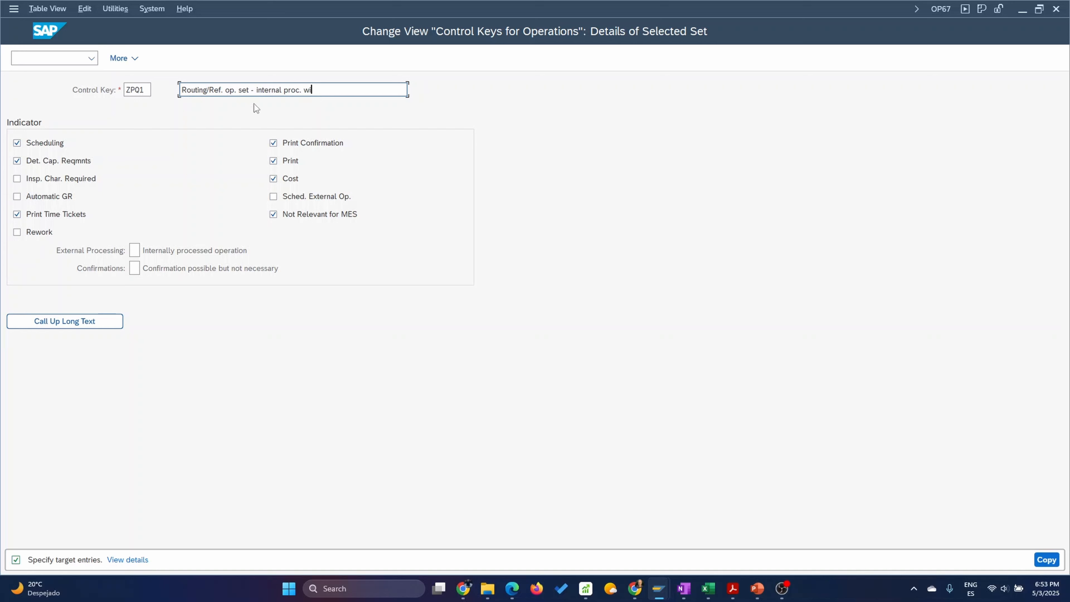
click(281, 91)
click(323, 91)
text(with QM)
click(17, 179)
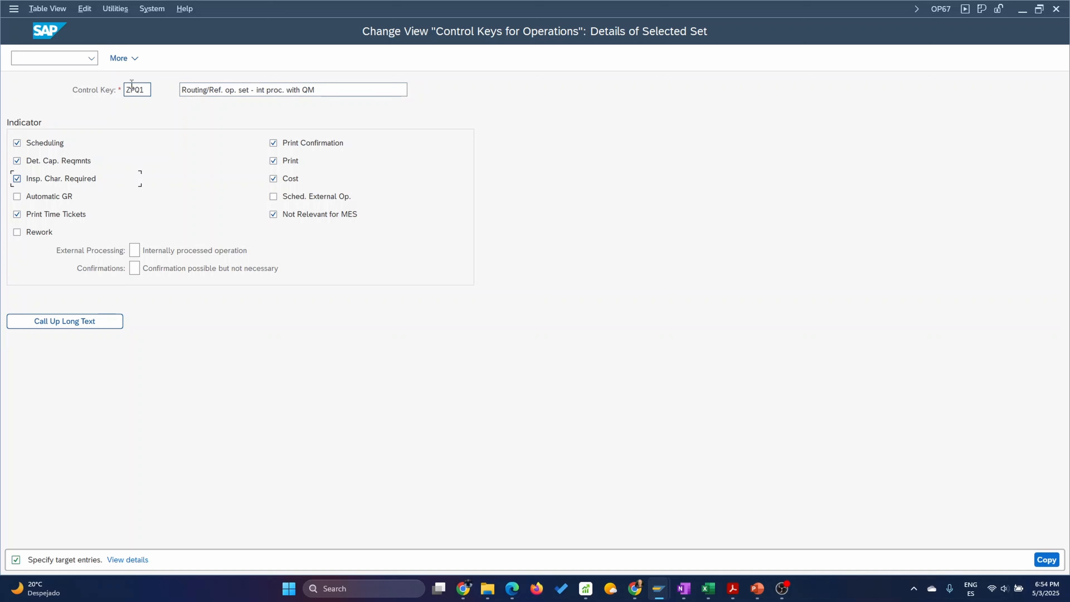
Save the copied control key ZPQ1 in the proposed customizing request and return to the IMG structure.
double_click(148, 89)
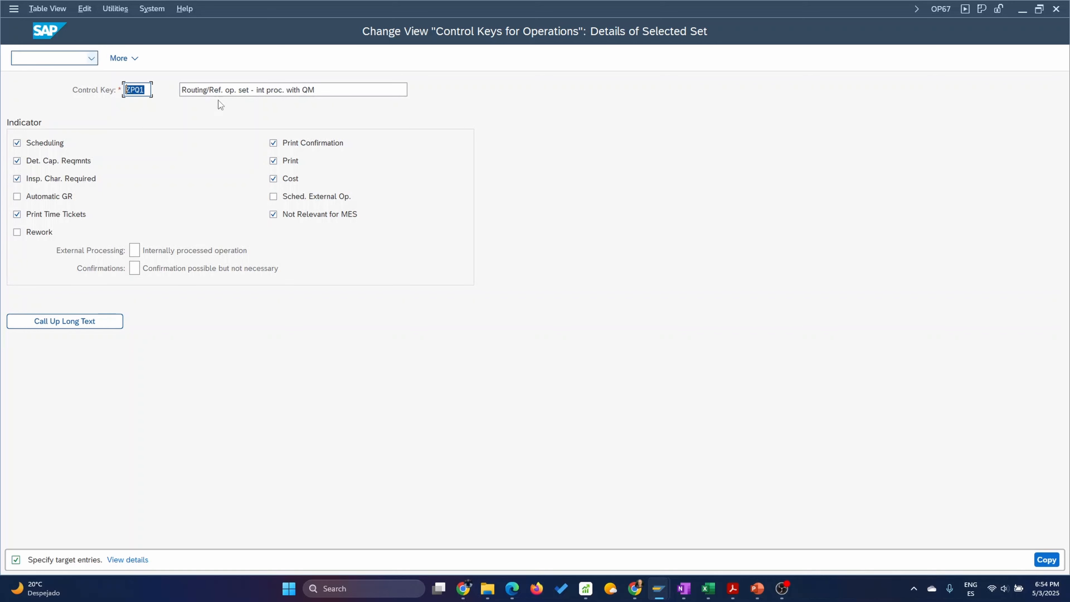
click(1046, 559)
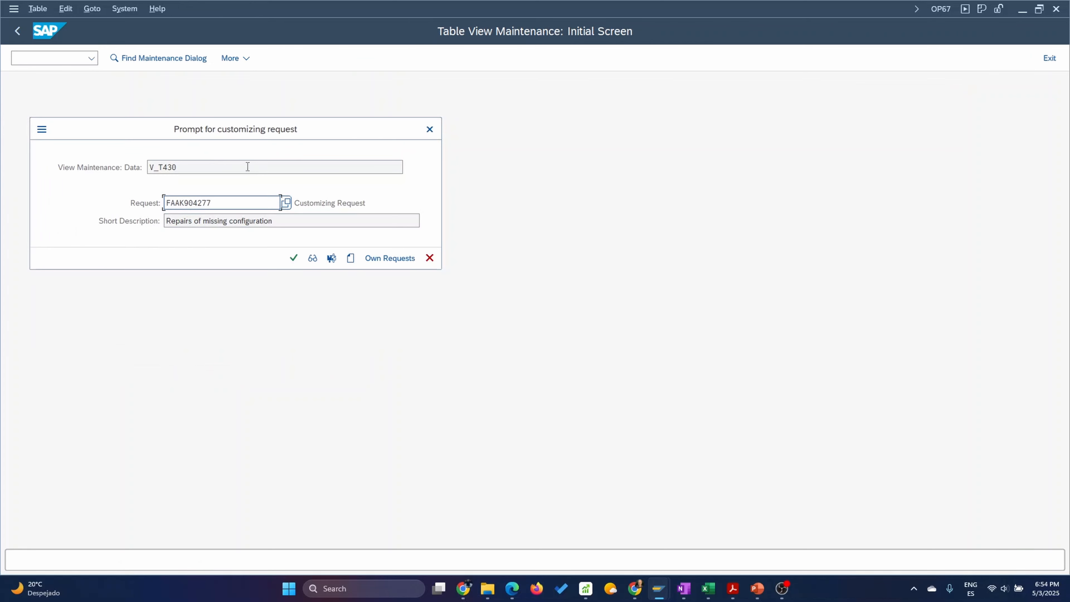
click(294, 257)
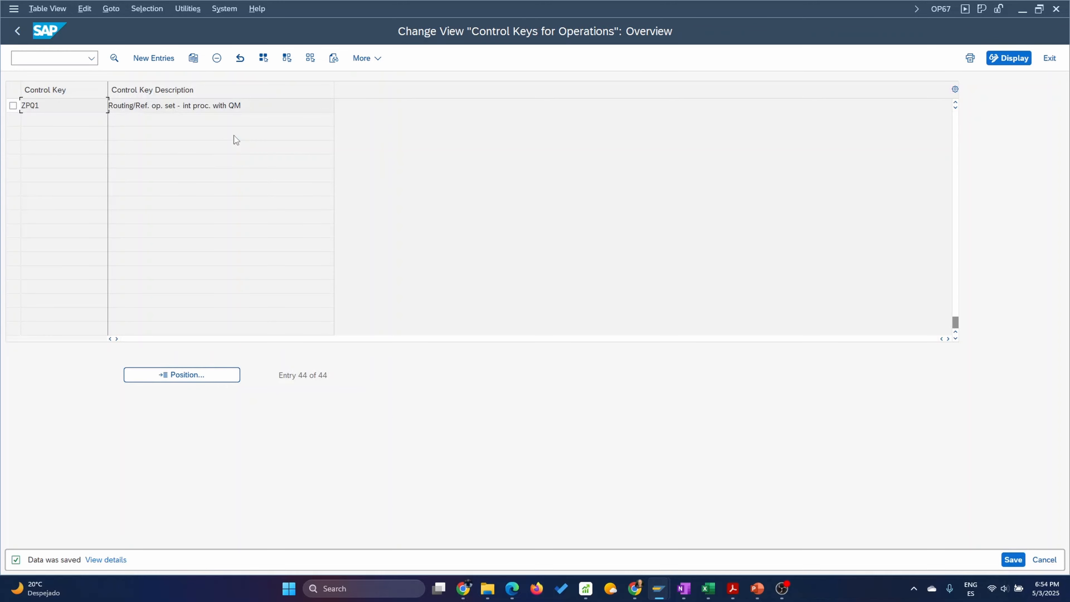
click(15, 31)
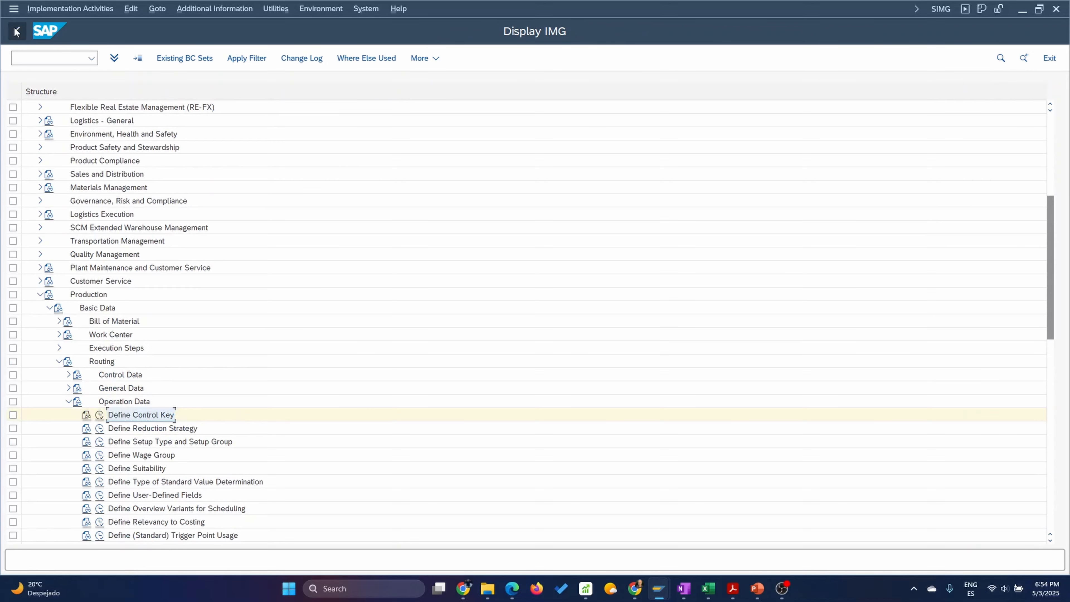
Switch to the Change Routing session and examine the detailed information of control key ZPQ1 in the possible values for operation 0030.
click(658, 589)
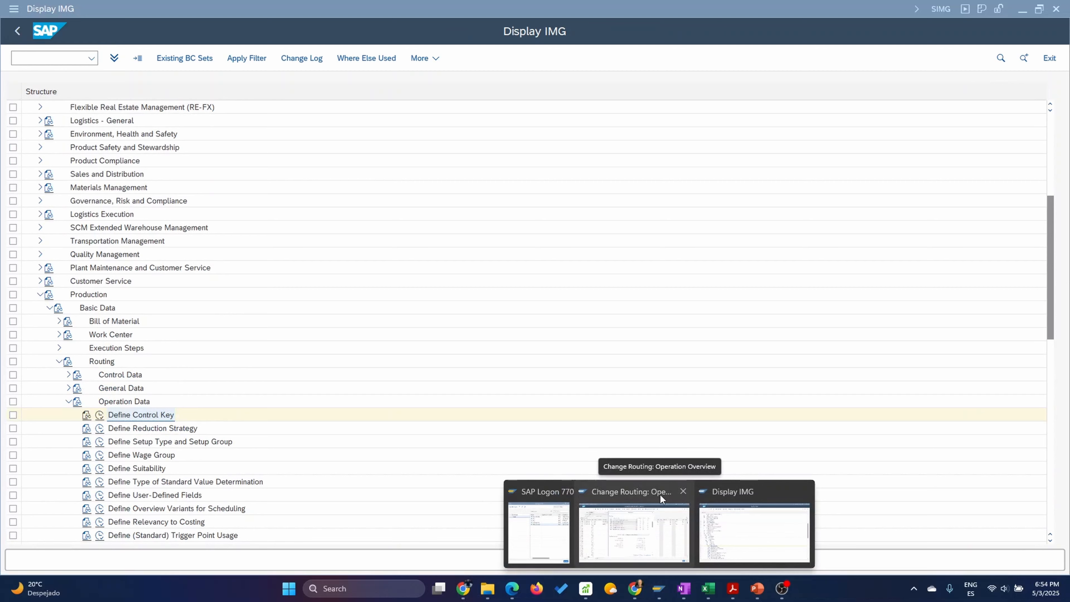
click(634, 533)
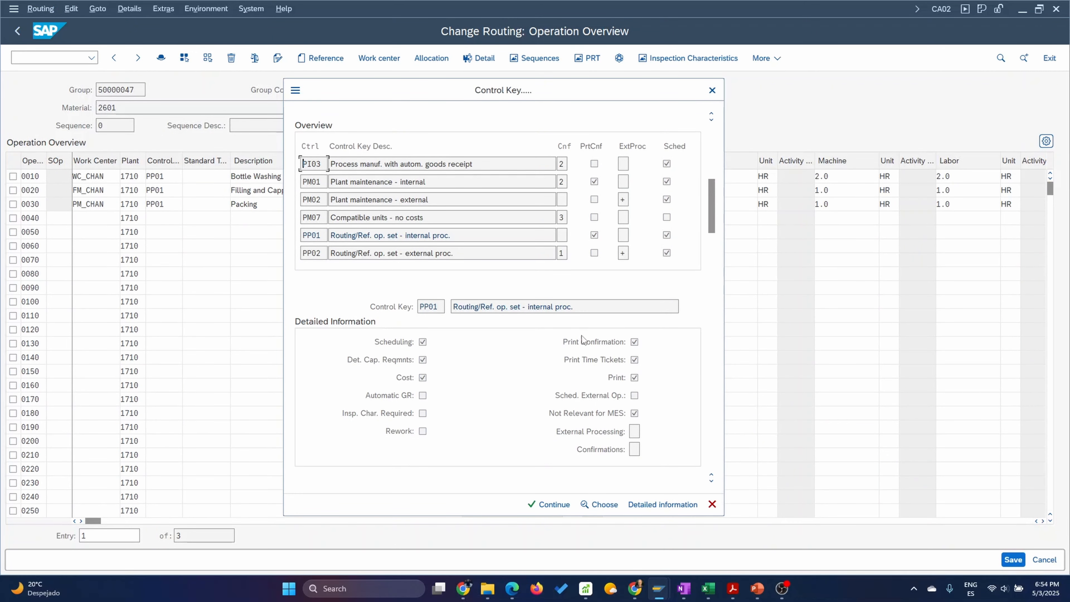
click(712, 503)
click(188, 205)
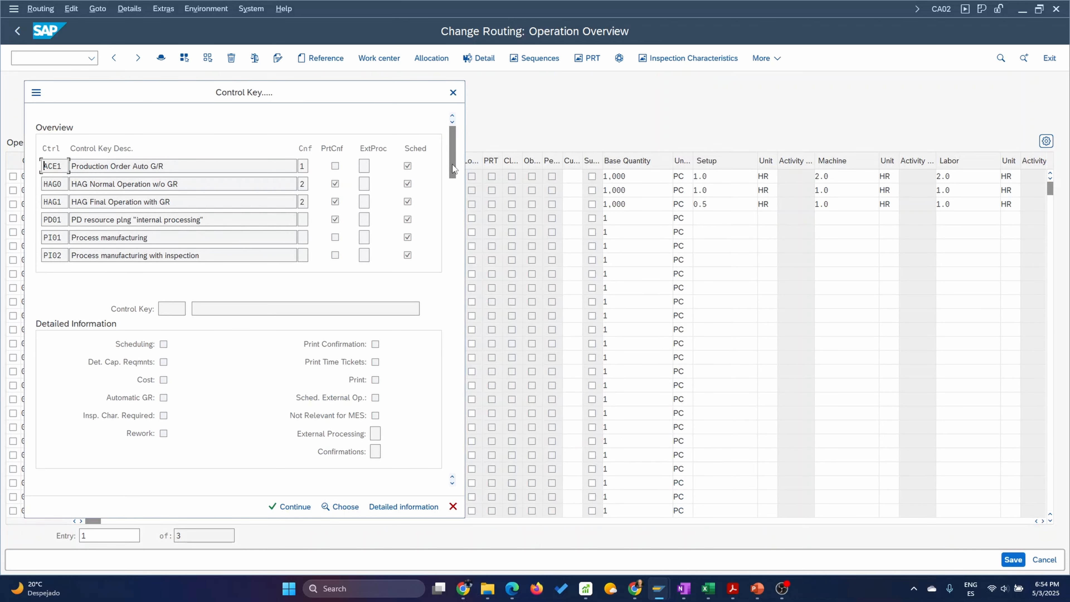
drag(452, 168, 454, 464)
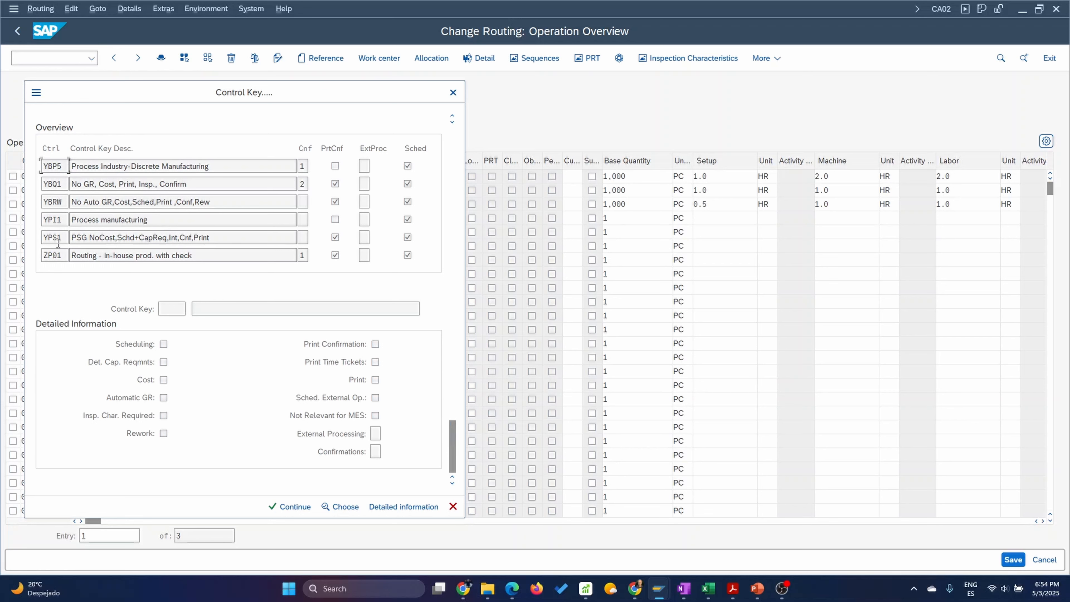
scroll(58, 243, down, 1)
click(59, 255)
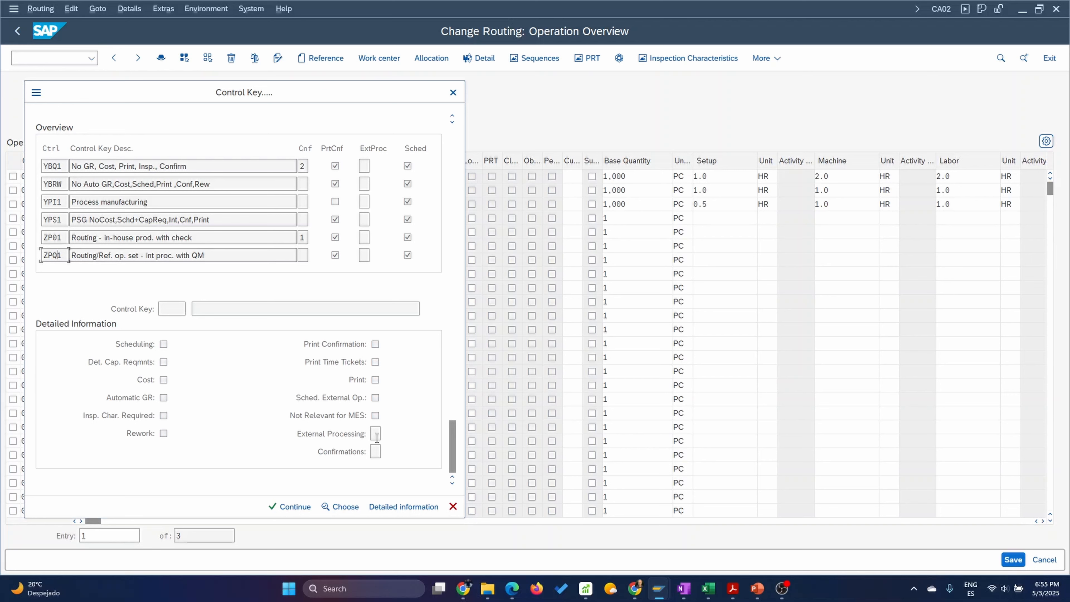
click(404, 506)
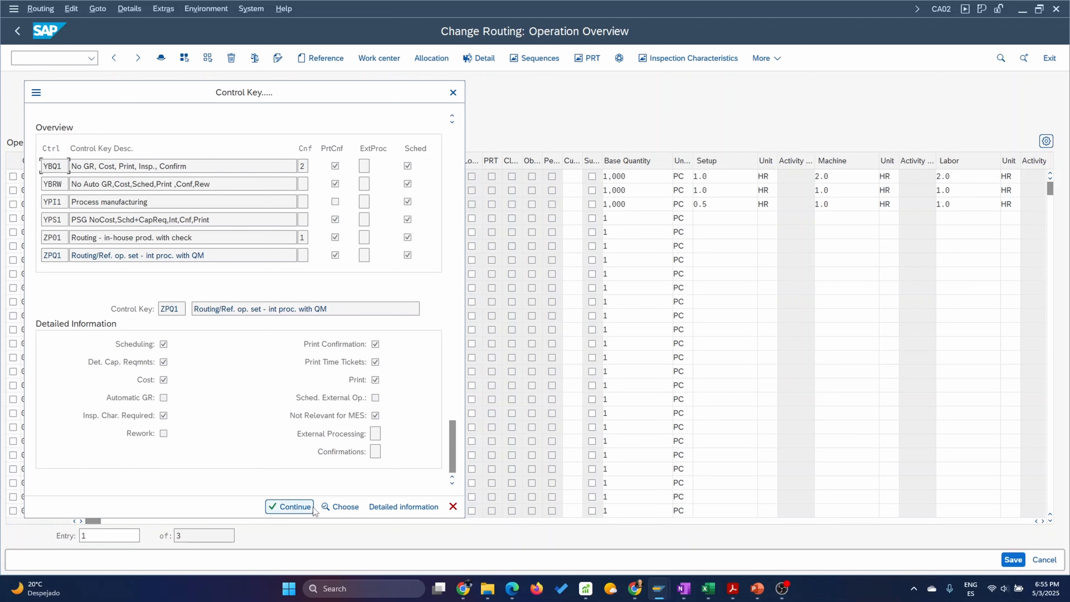
click(452, 507)
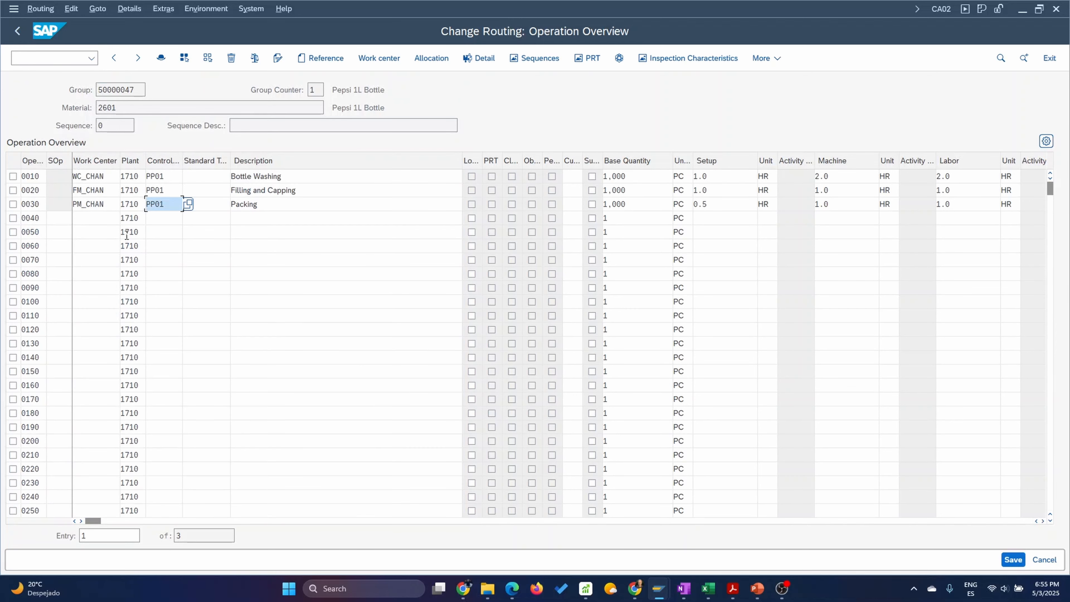
View the inspection characteristics overview of operation 0030 Packing and return to the operation overview.
click(12, 205)
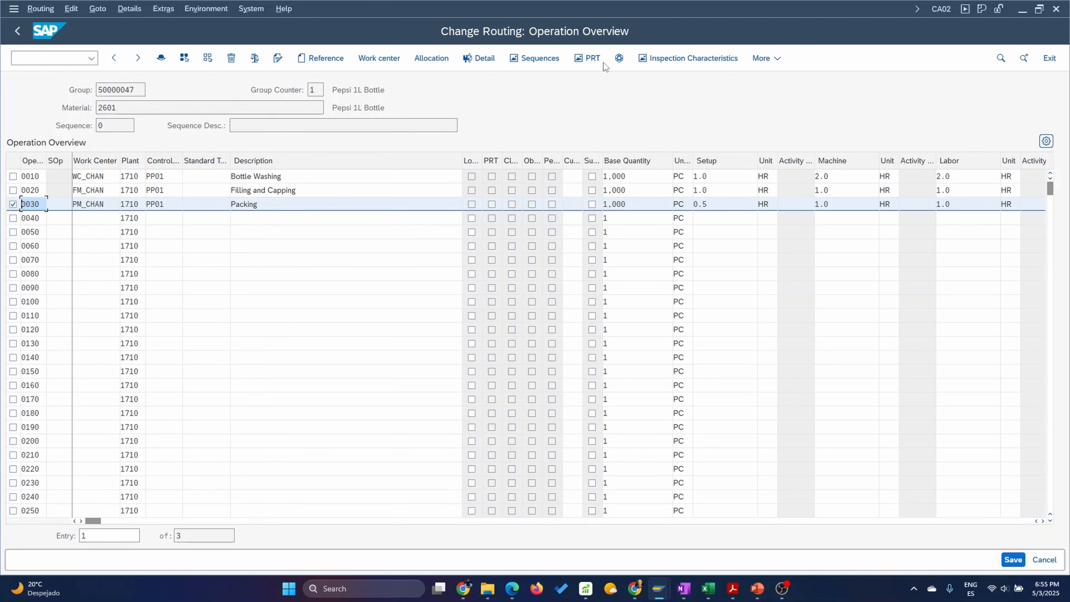
click(691, 58)
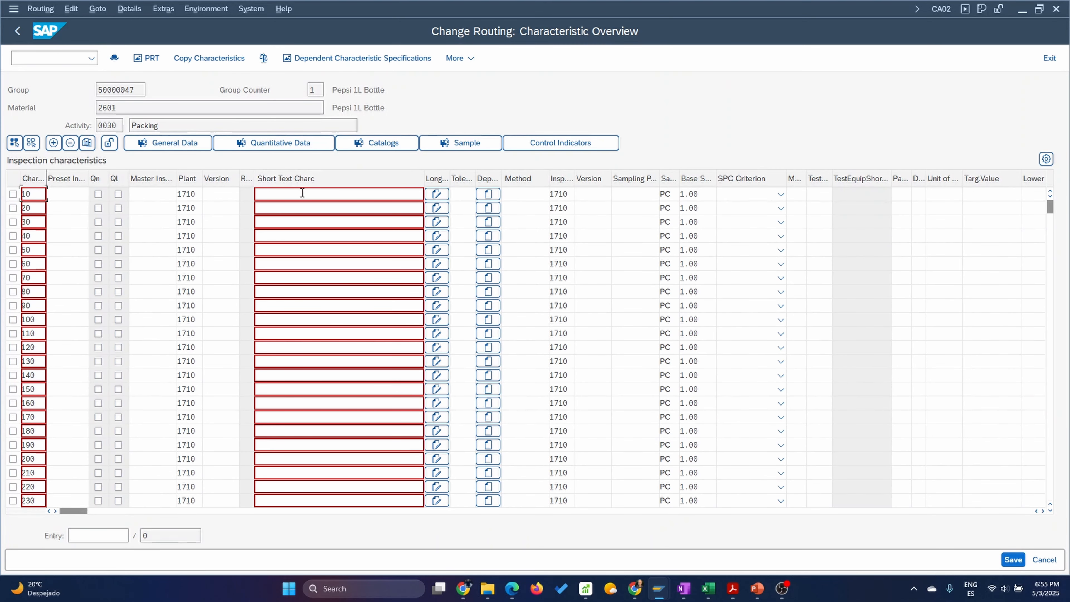
click(17, 30)
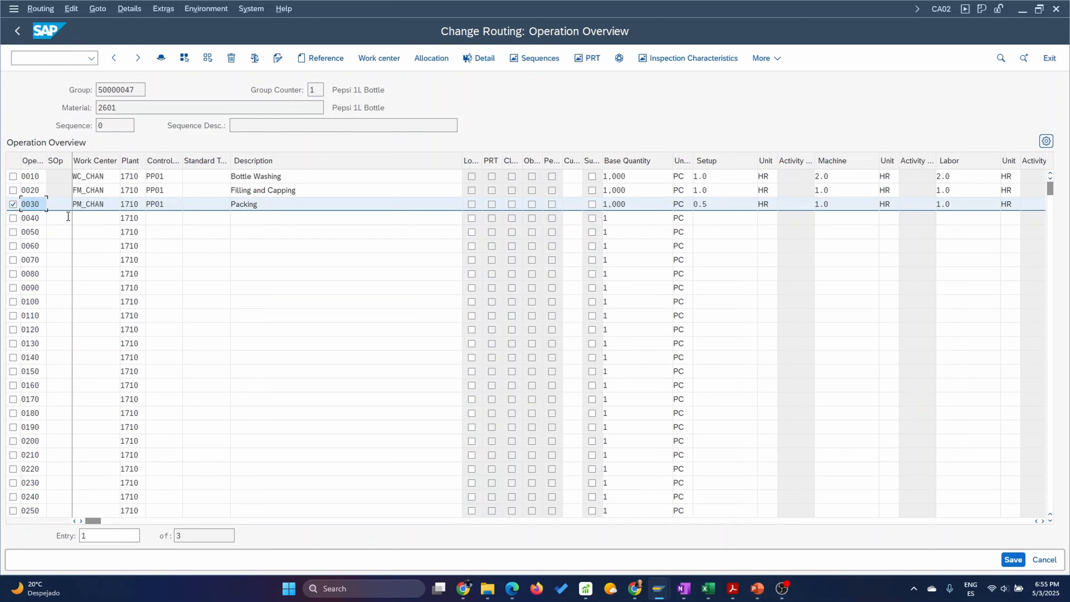
Assign control key ZPQ1 to operation 0030 Packing.
click(160, 205)
click(188, 204)
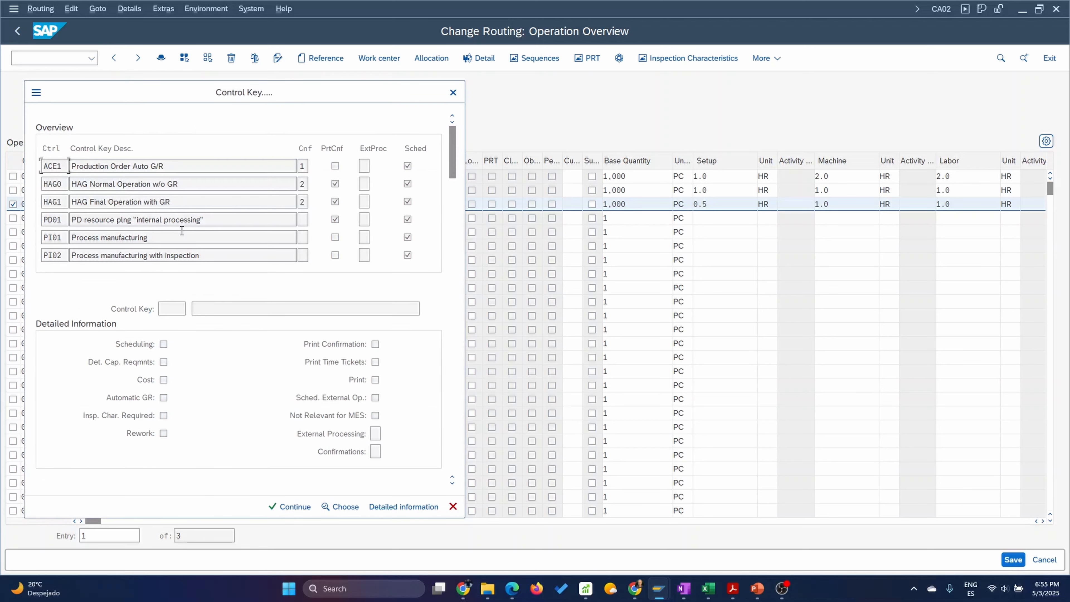
drag(451, 171, 453, 464)
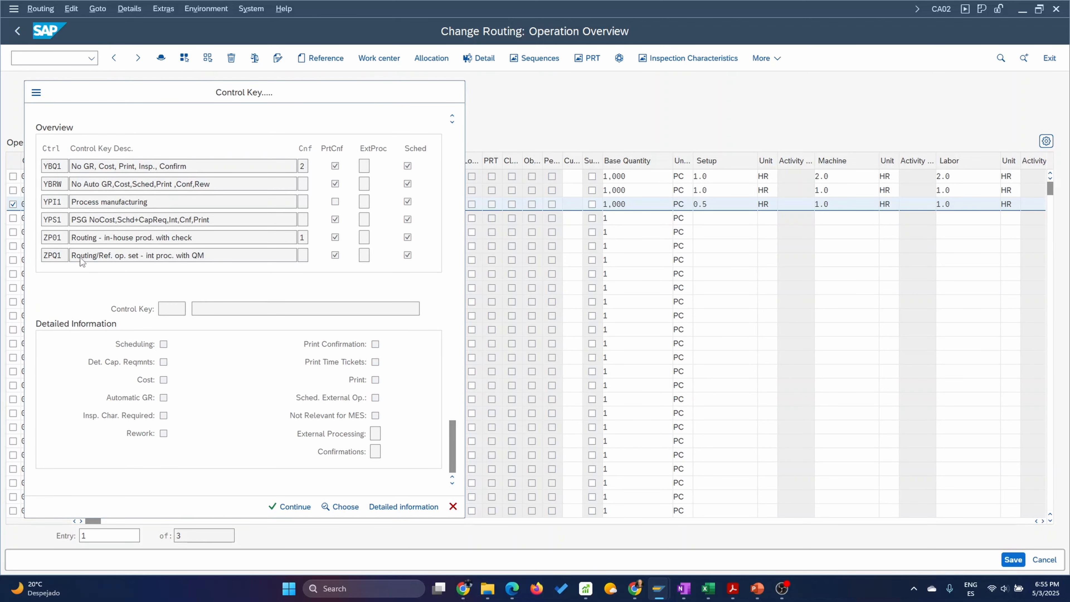
double_click(148, 256)
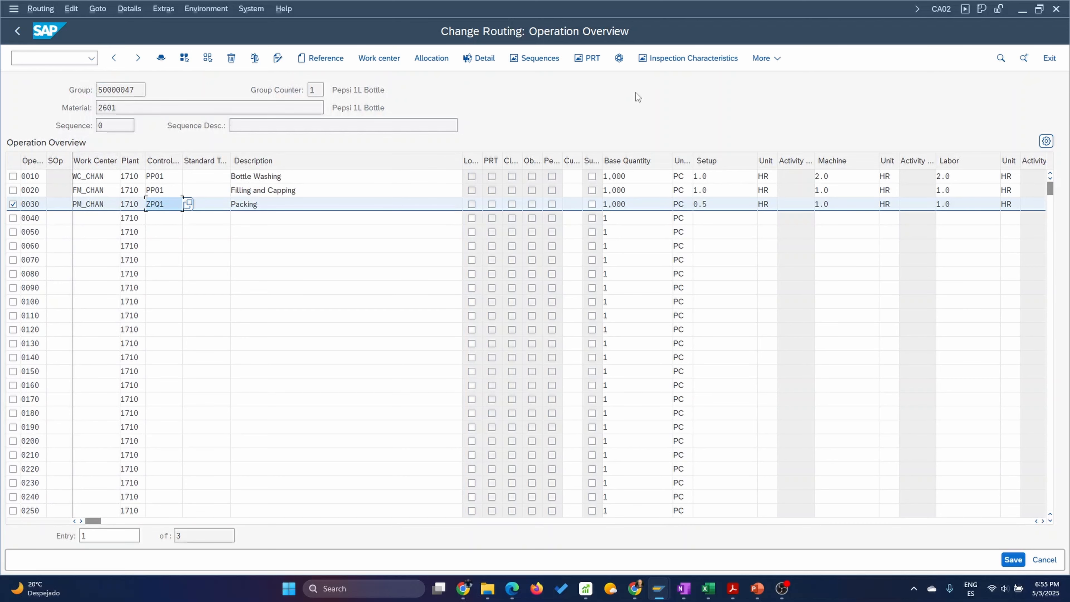
Add master inspection characteristic VISINSP, version 1, from plant 1710 as characteristic 10 of operation 0030 Packing.
click(695, 59)
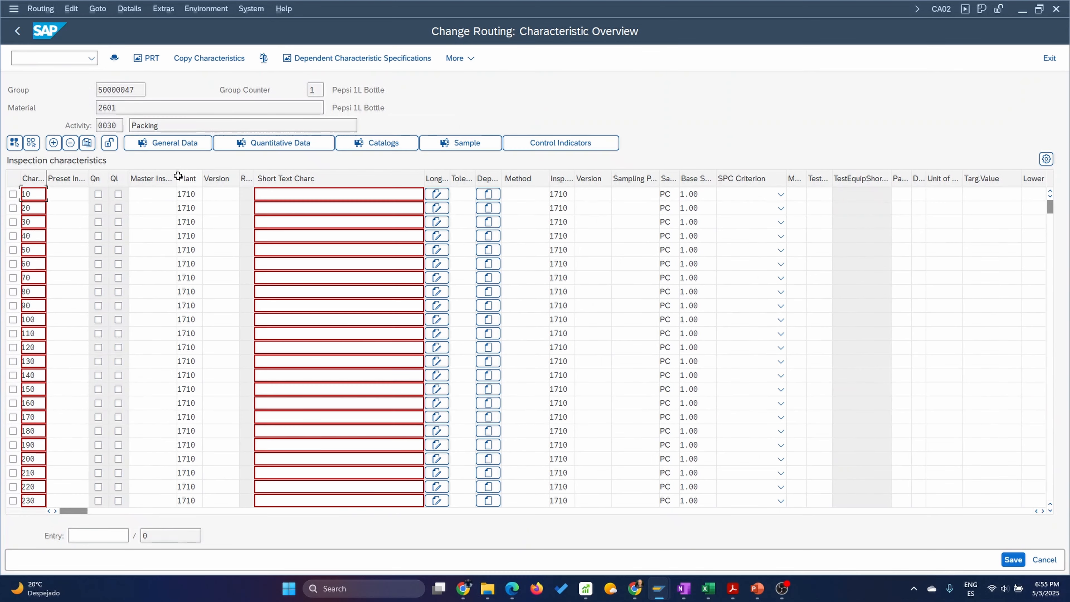
click(62, 194)
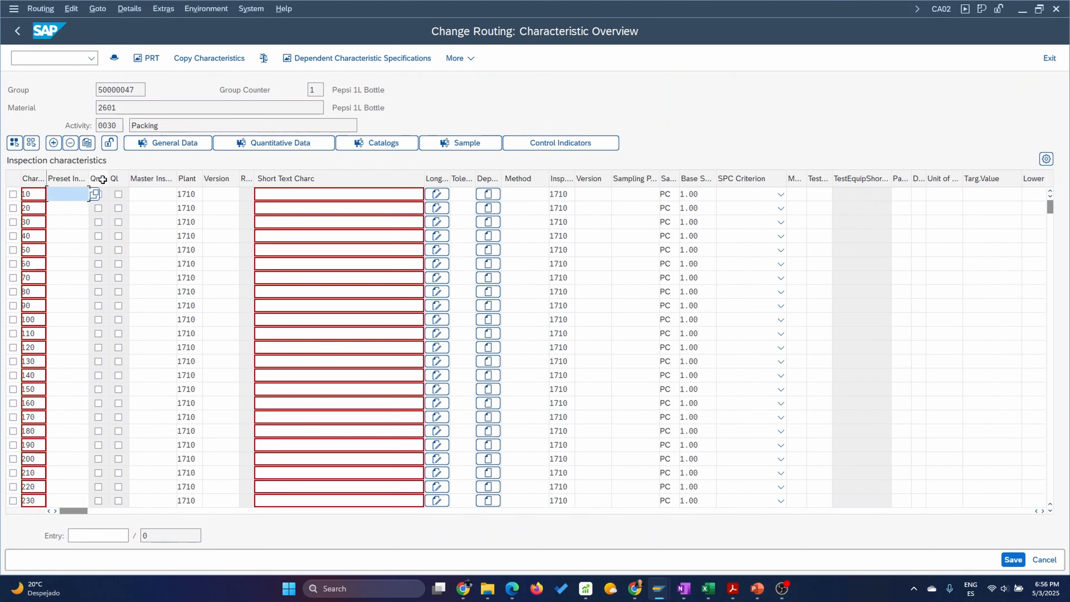
click(151, 196)
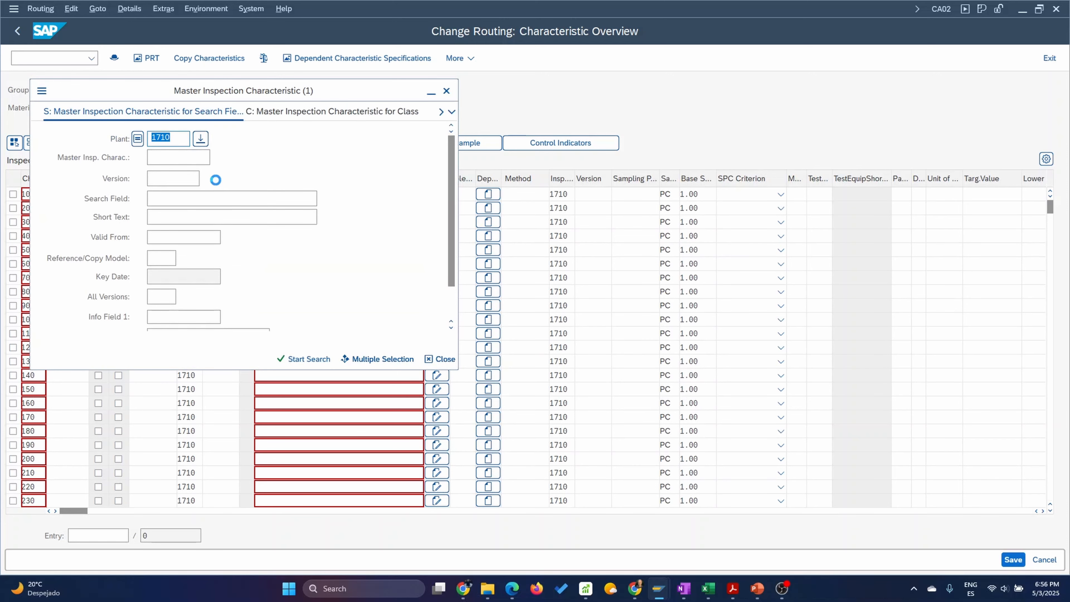
key(Return)
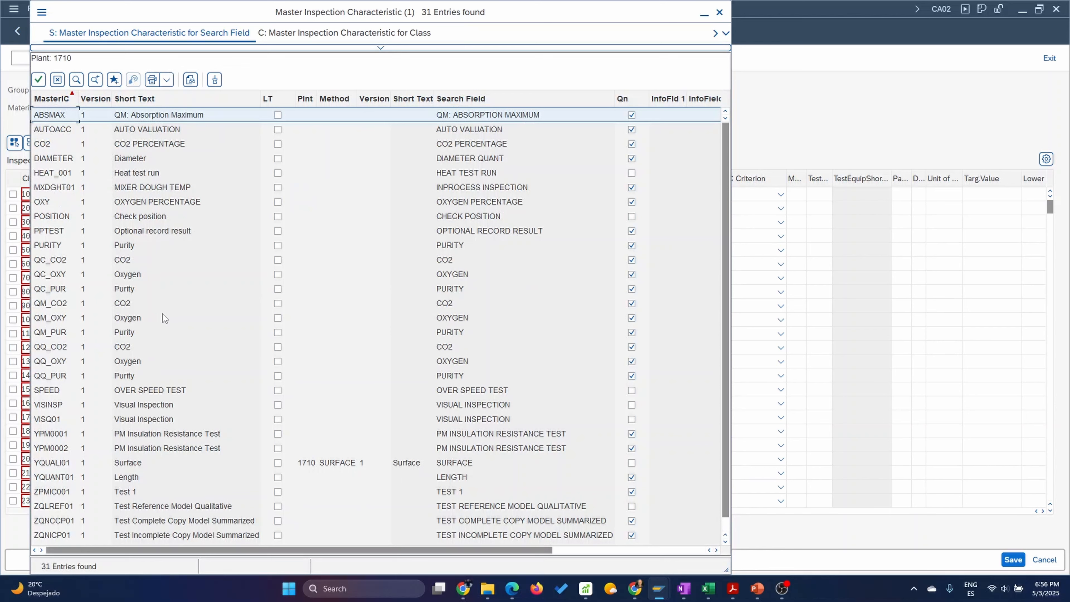
scroll(146, 246, down, 1)
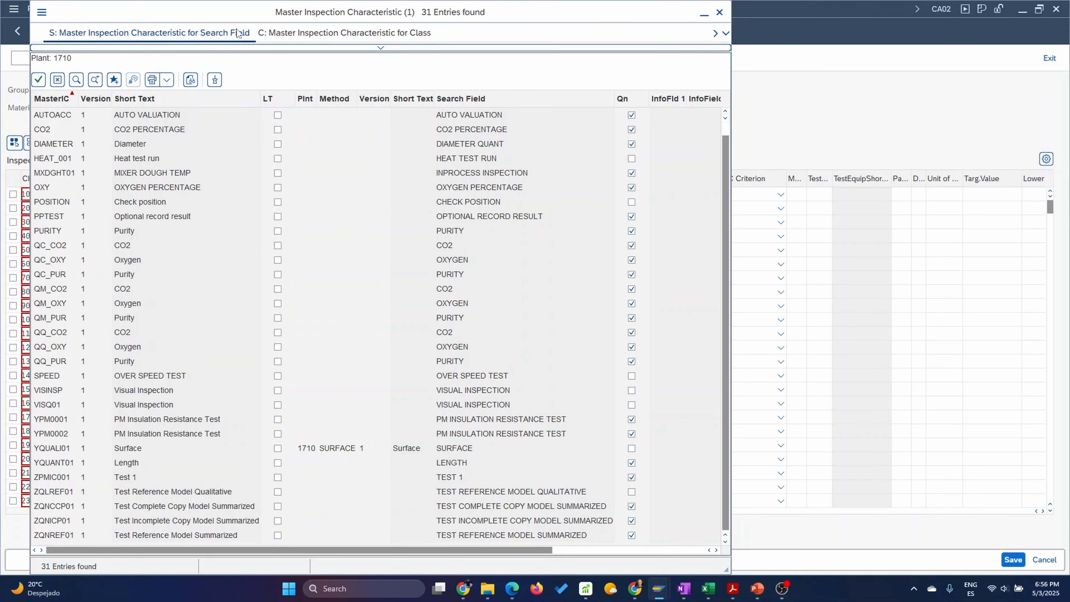
double_click(143, 393)
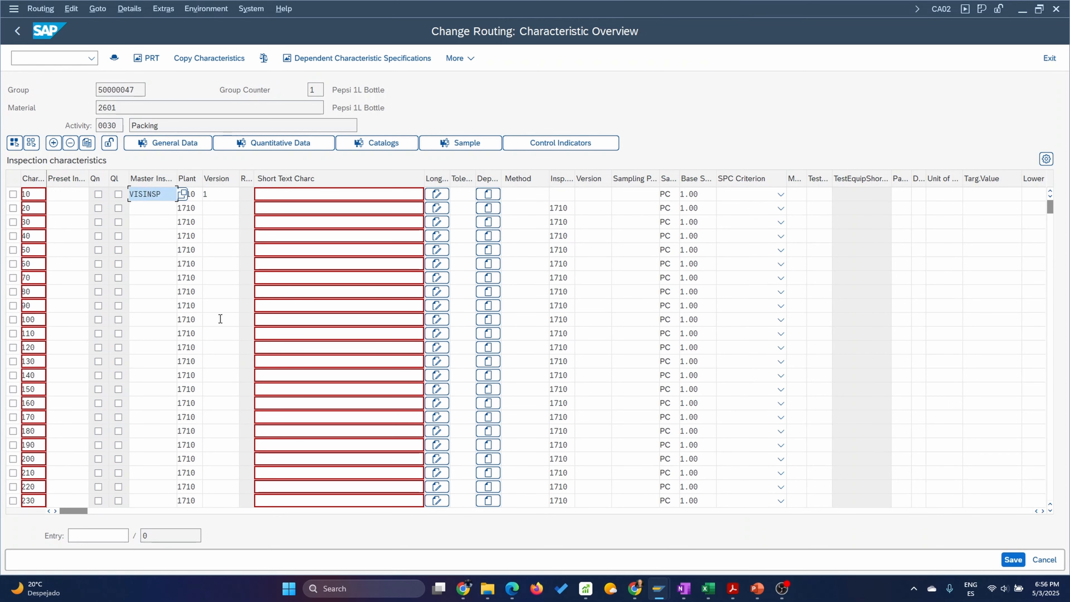
key(Return)
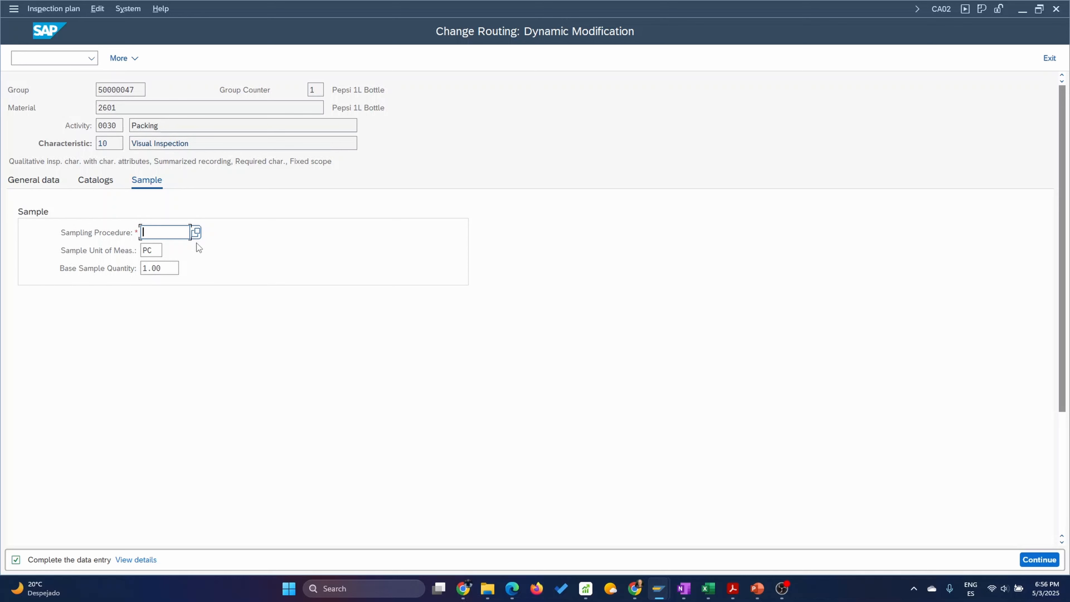
Assign sampling procedure FIX01 to the Visual Inspection characteristic and save the routing.
click(192, 233)
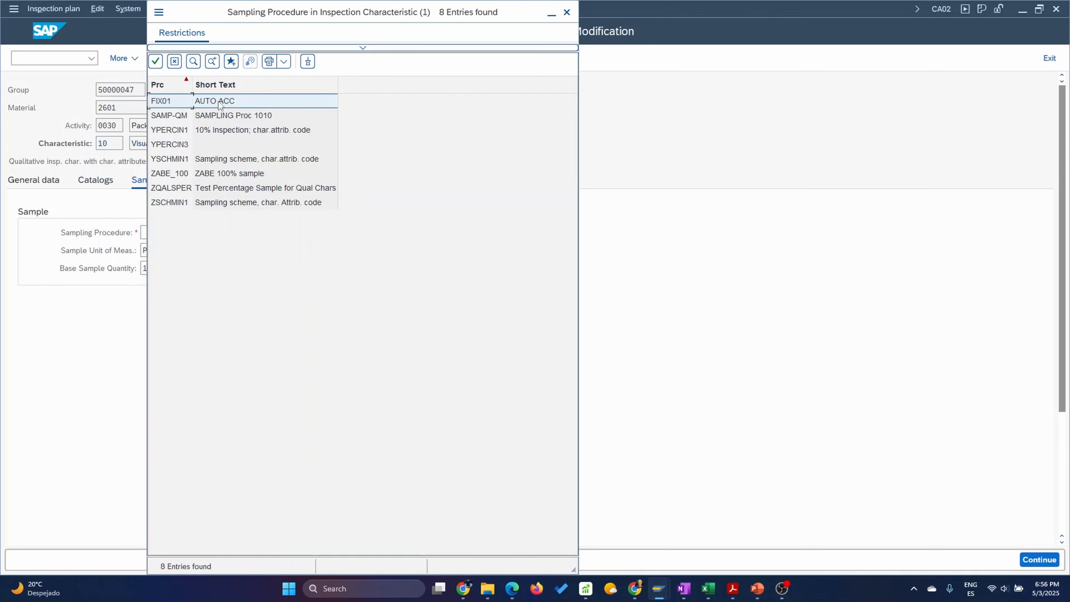
double_click(206, 101)
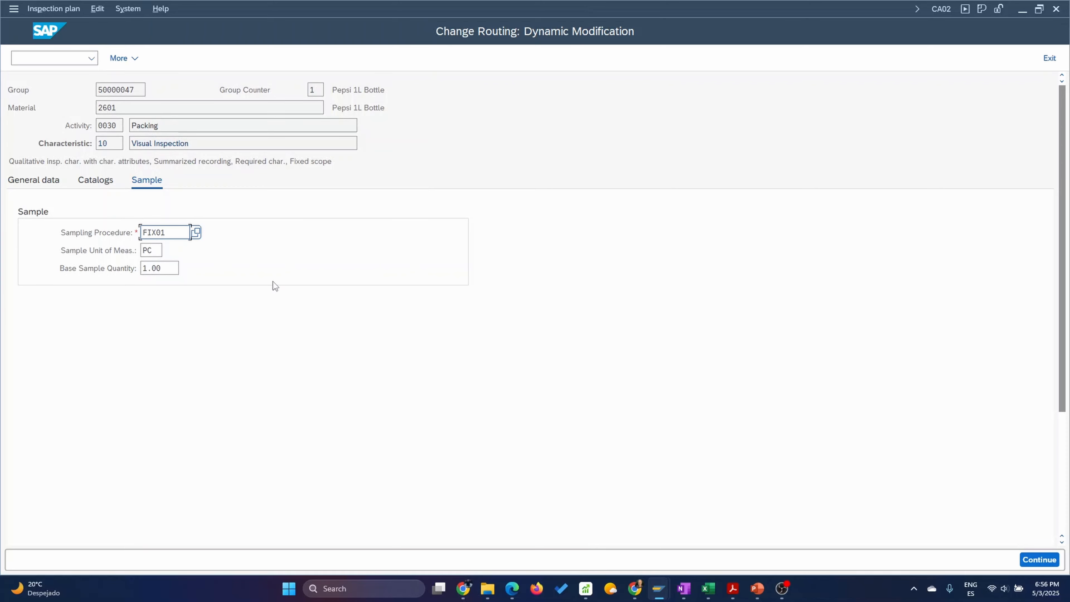
key(Return)
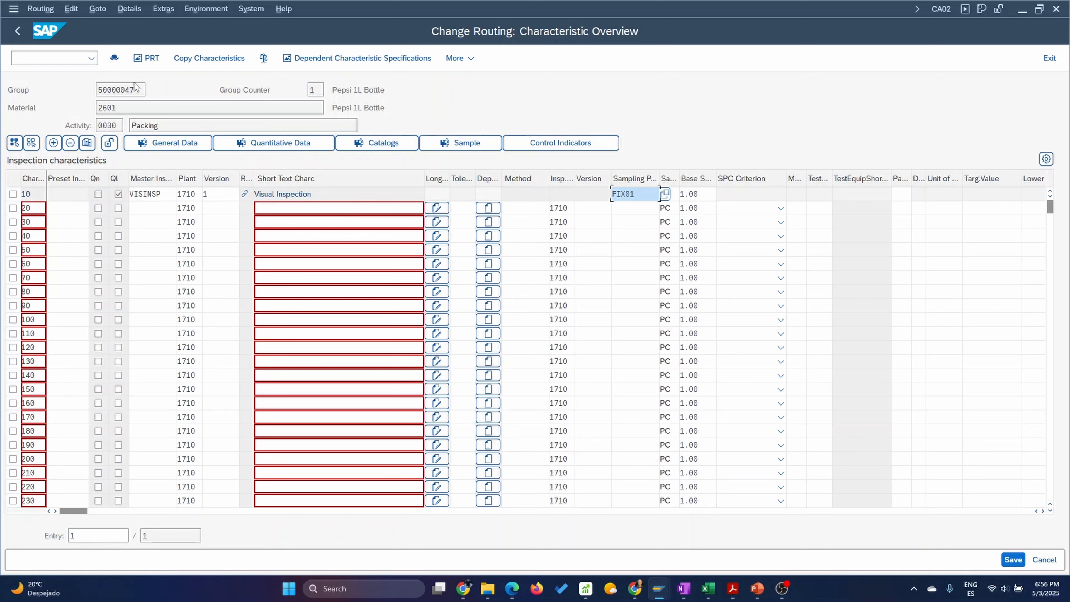
click(20, 36)
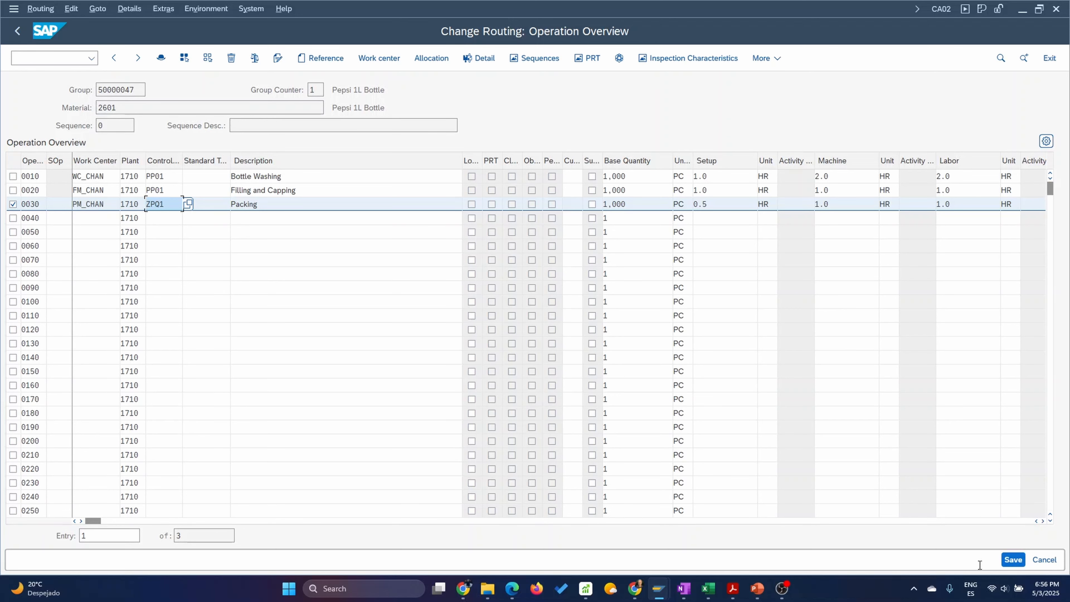
click(1013, 559)
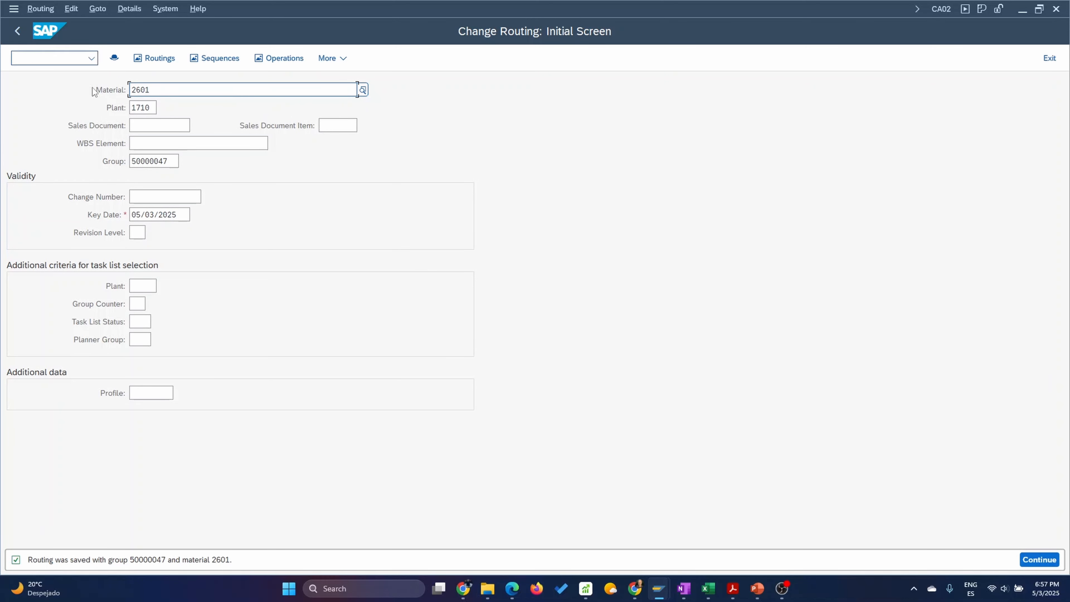
Reopen the routing of material 2601 in plant 1710 for changing, with the operations of group counter 1, Pepsi 1L Bottle.
click(18, 31)
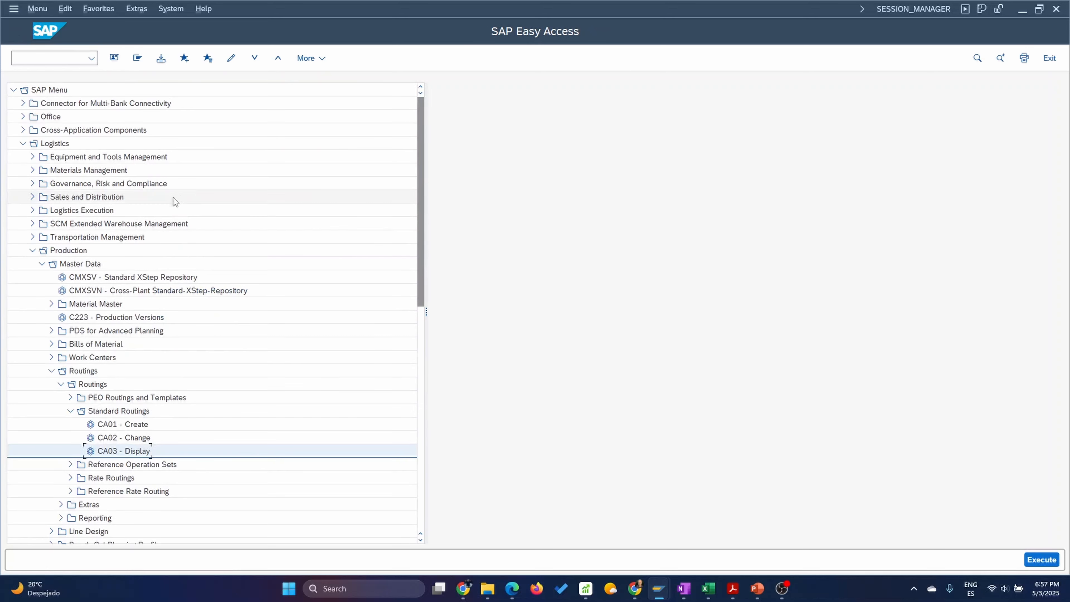
double_click(127, 437)
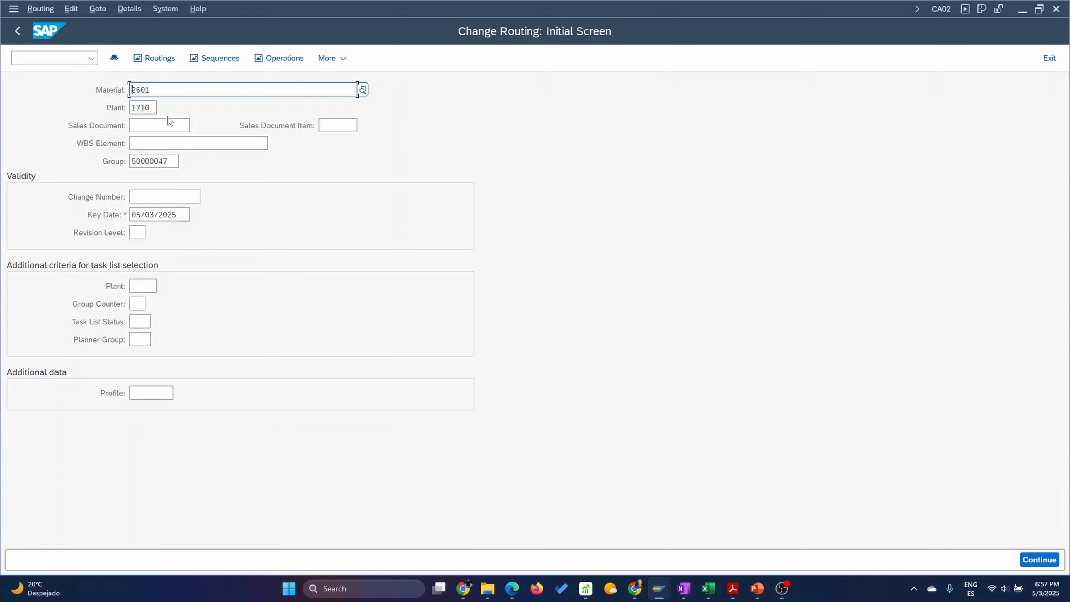
key(Return)
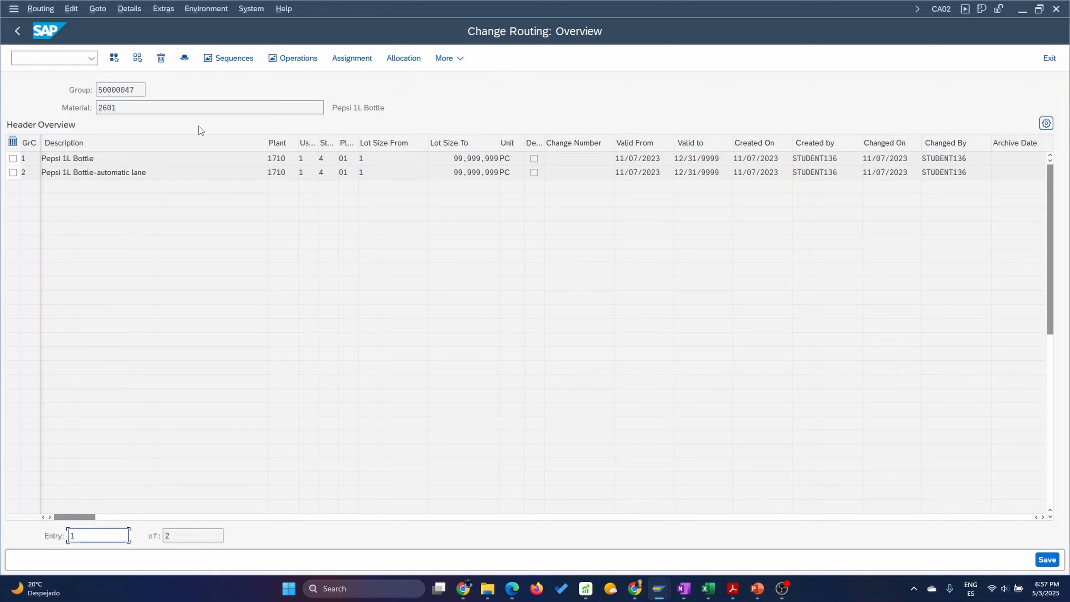
double_click(71, 159)
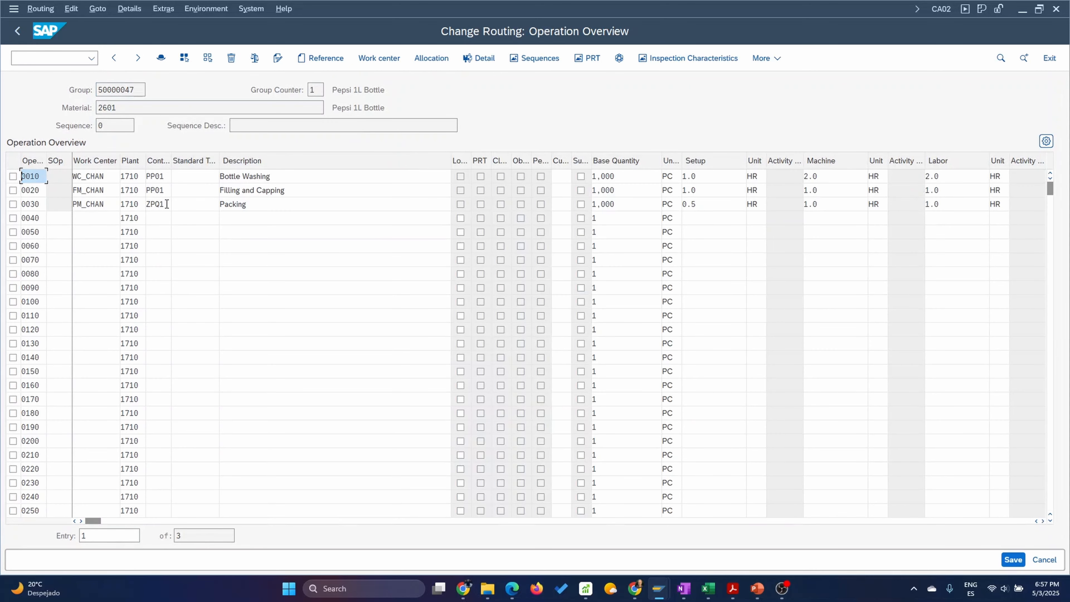
Set the control key of operation 0030 Packing to PP01.
click(162, 204)
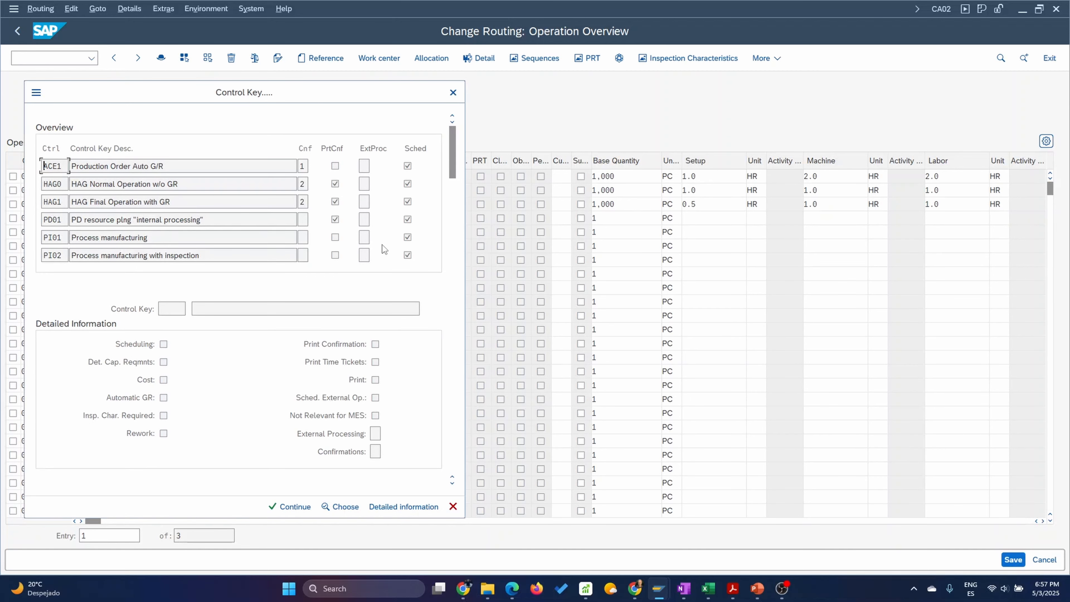
drag(451, 173, 454, 309)
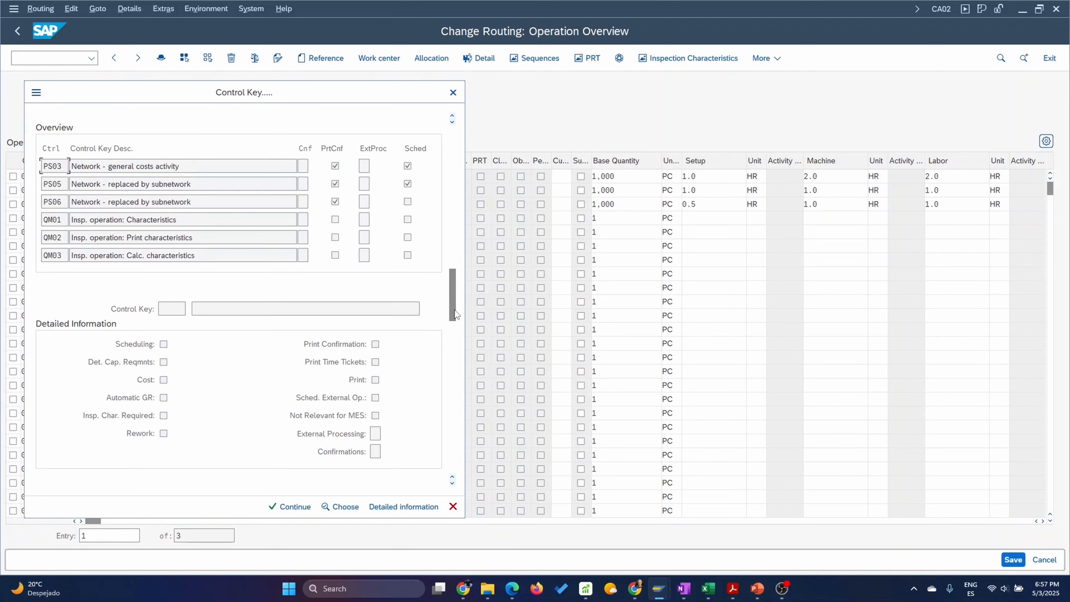
scroll(86, 220, down, 1)
scroll(92, 205, up, 2)
scroll(93, 198, up, 4)
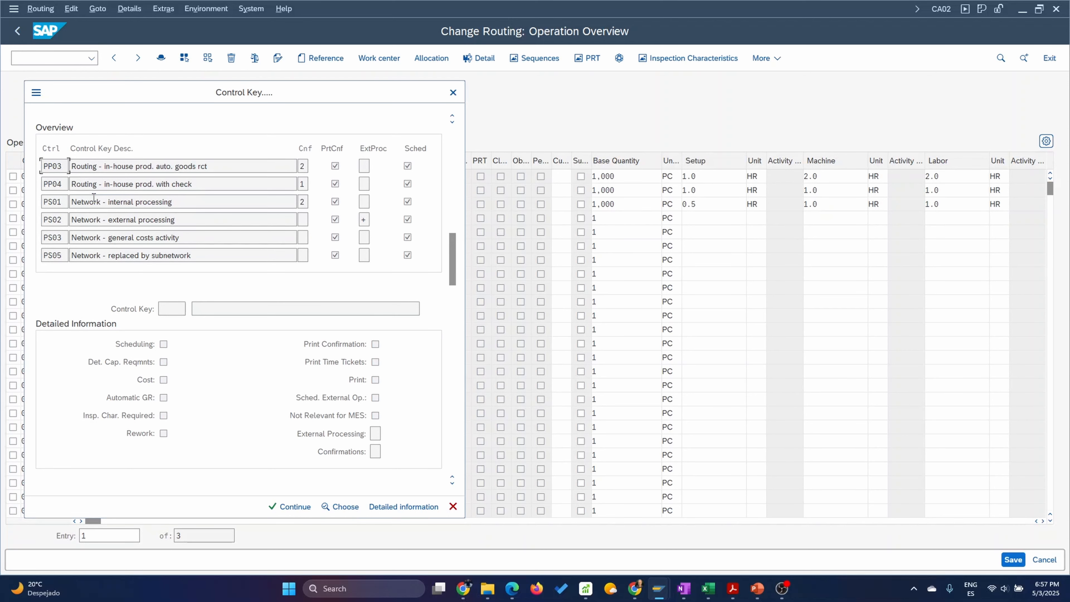
scroll(93, 196, up, 2)
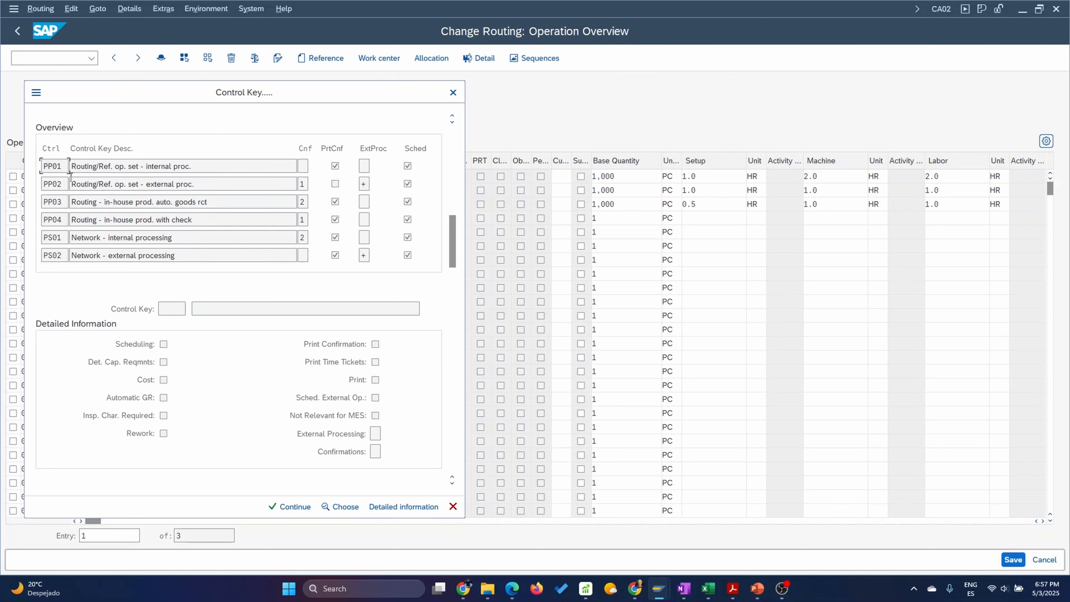
double_click(58, 166)
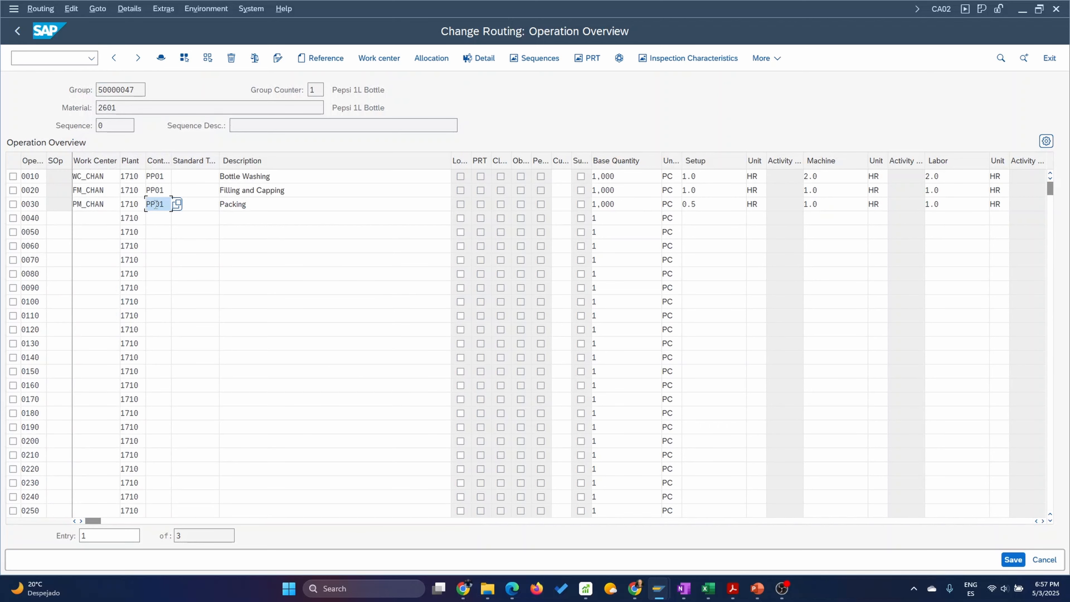
click(60, 218)
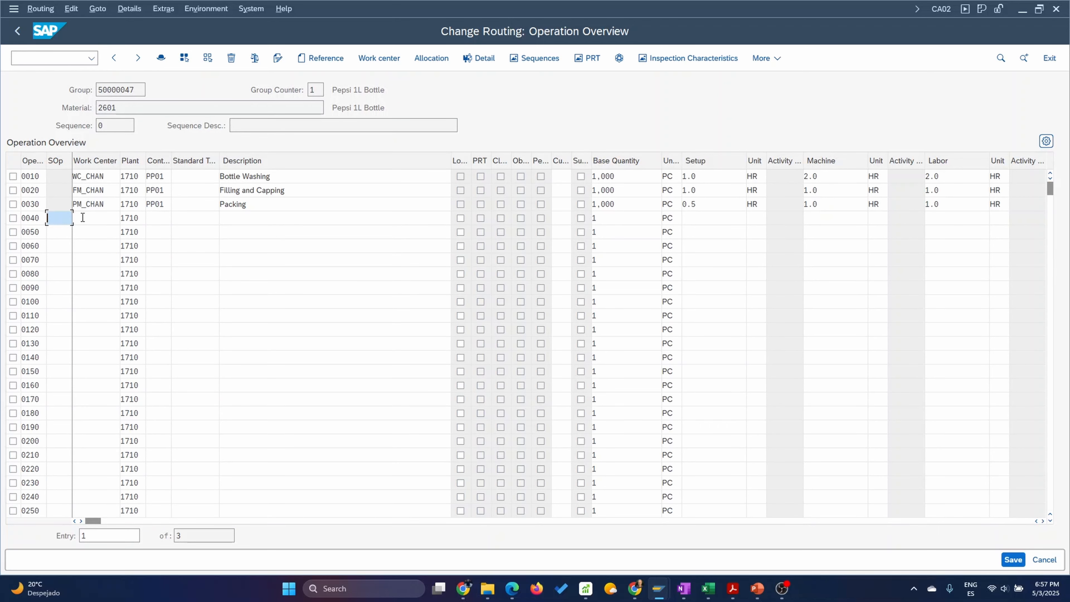
Set the work center of operation 0040 to QCLAB, found by searching labor work centers (category 0003) in plant 1710.
click(85, 218)
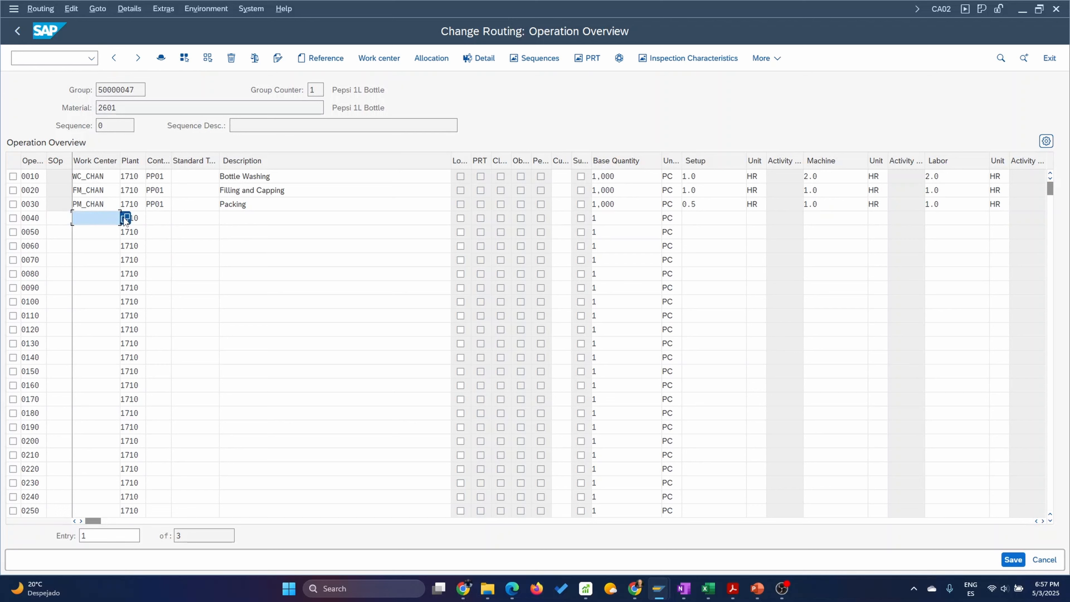
click(125, 218)
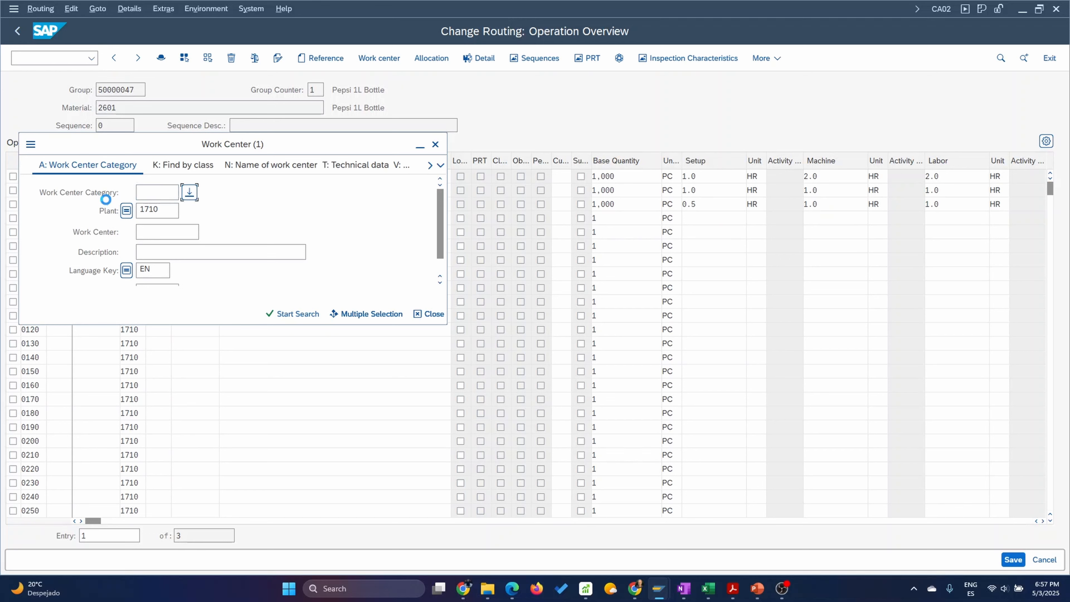
click(171, 167)
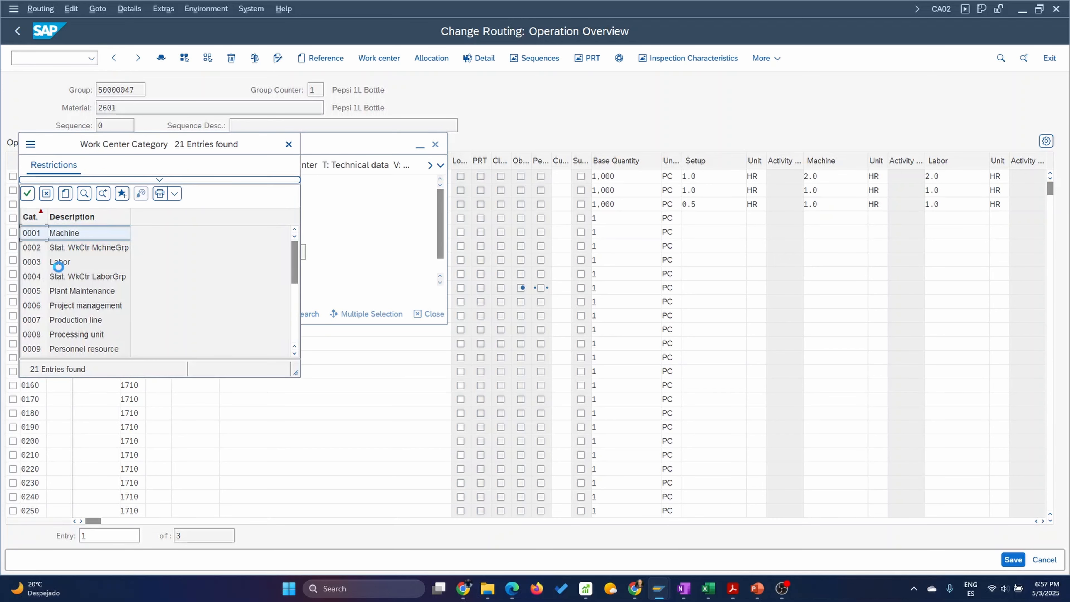
click(60, 261)
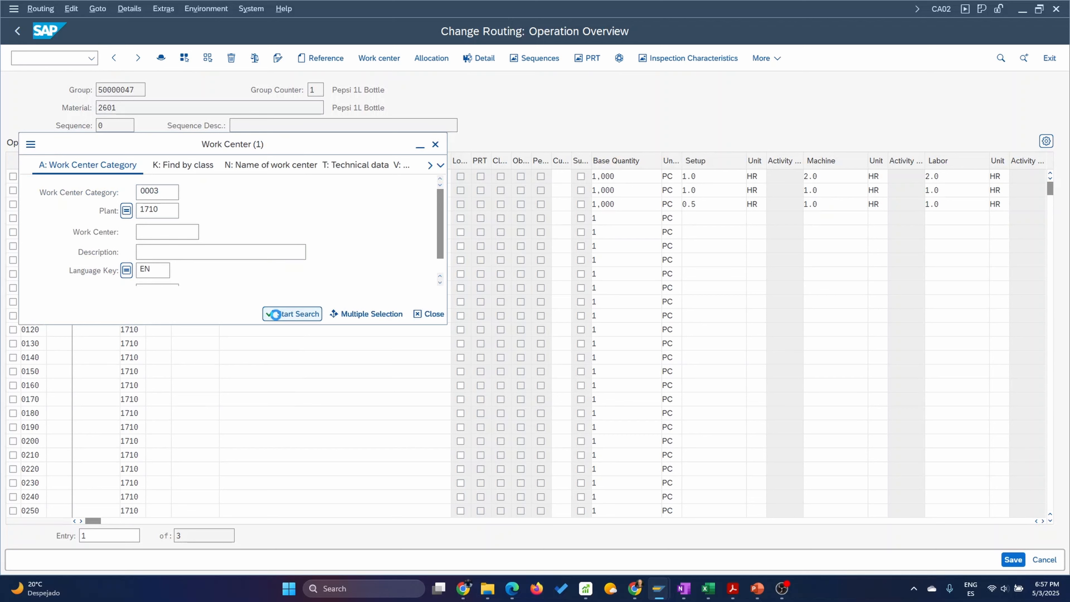
click(272, 314)
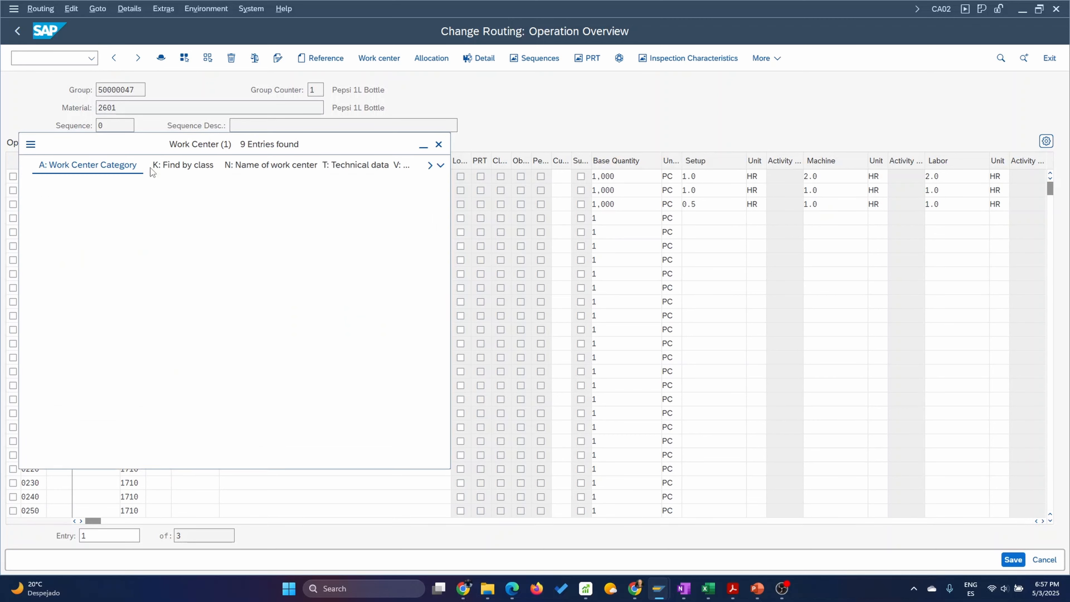
double_click(38, 314)
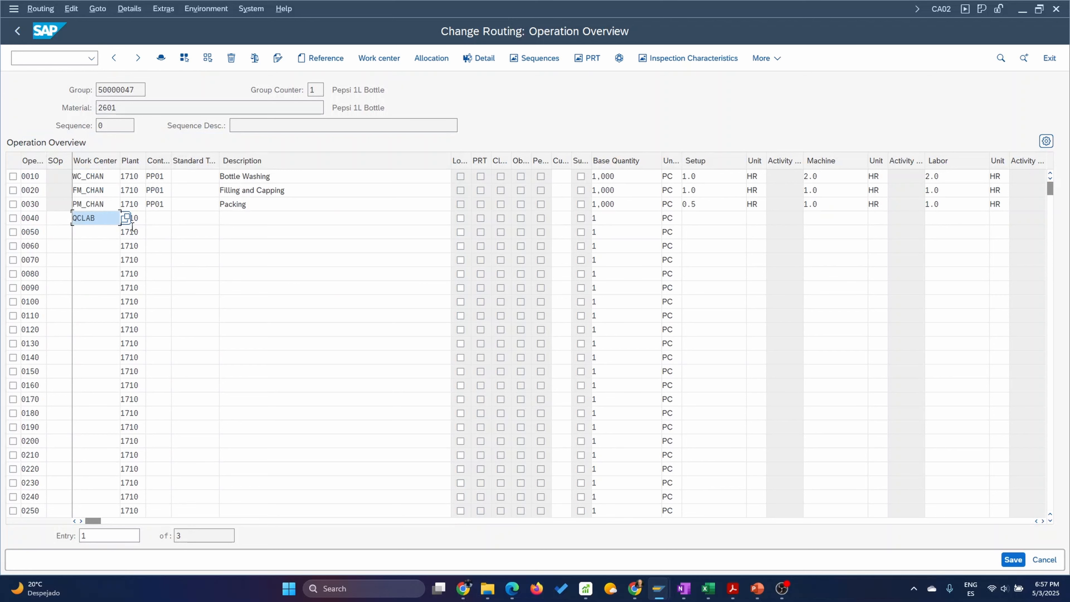
Look up control key QM01, Insp. operation: Characteristics, for operation 0040 and display its detailed information.
click(170, 219)
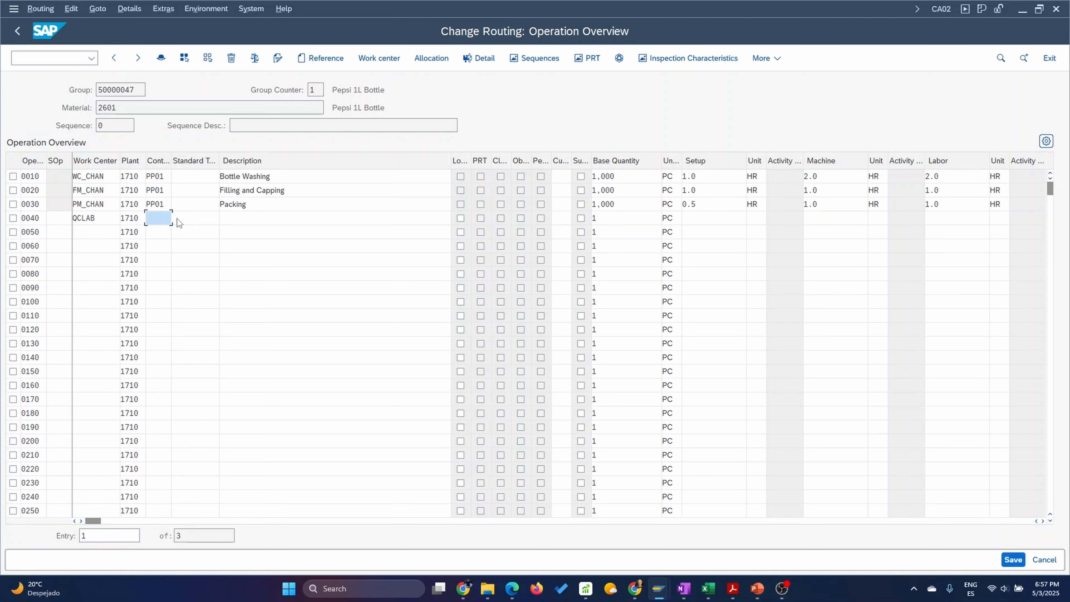
click(177, 219)
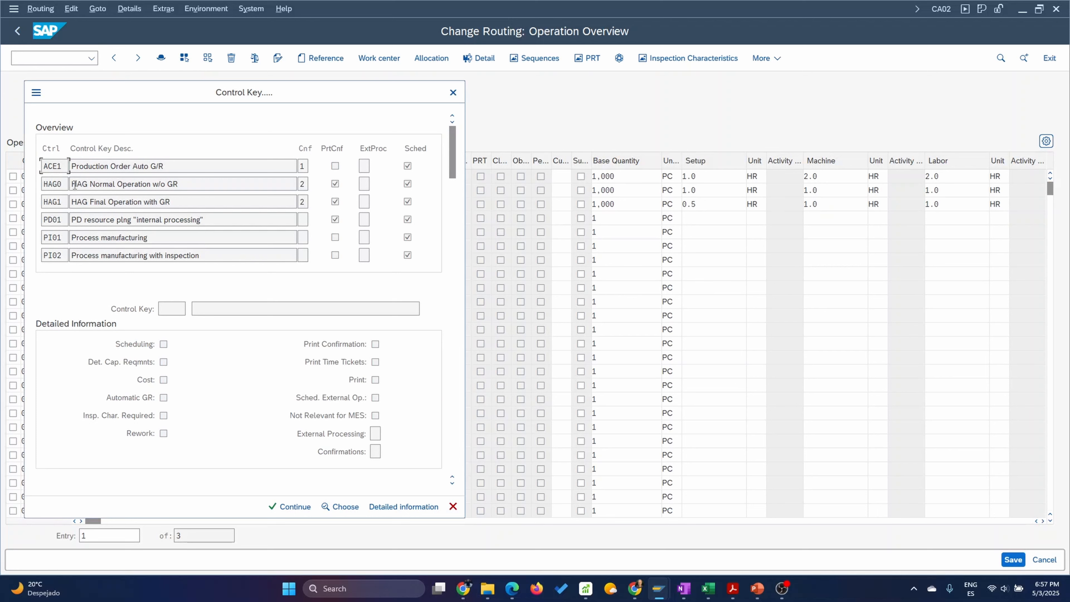
scroll(93, 211, down, 3)
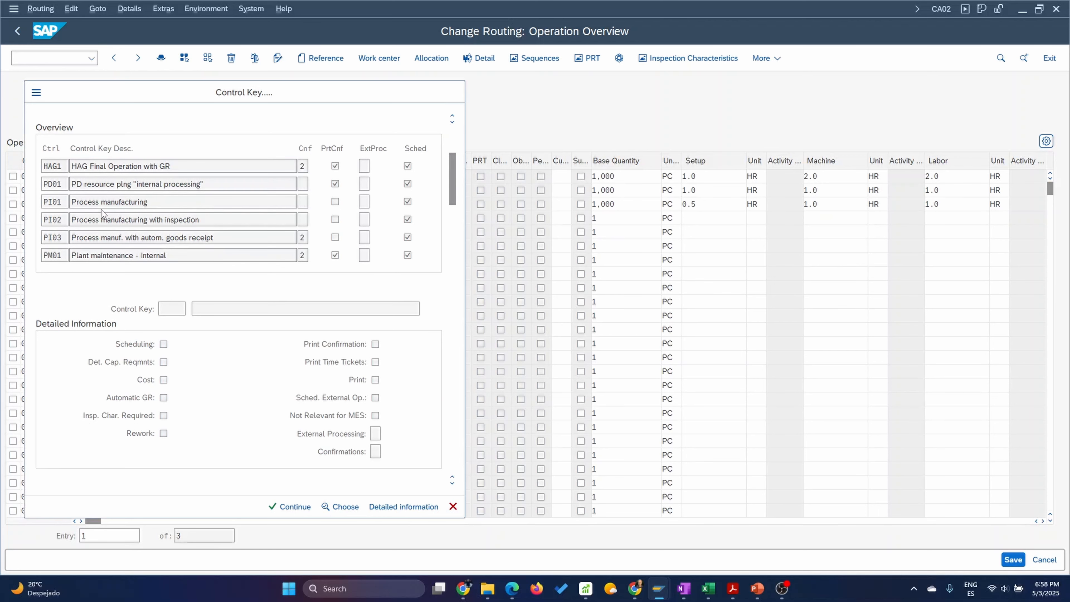
scroll(101, 209, down, 1)
scroll(101, 209, down, 1)
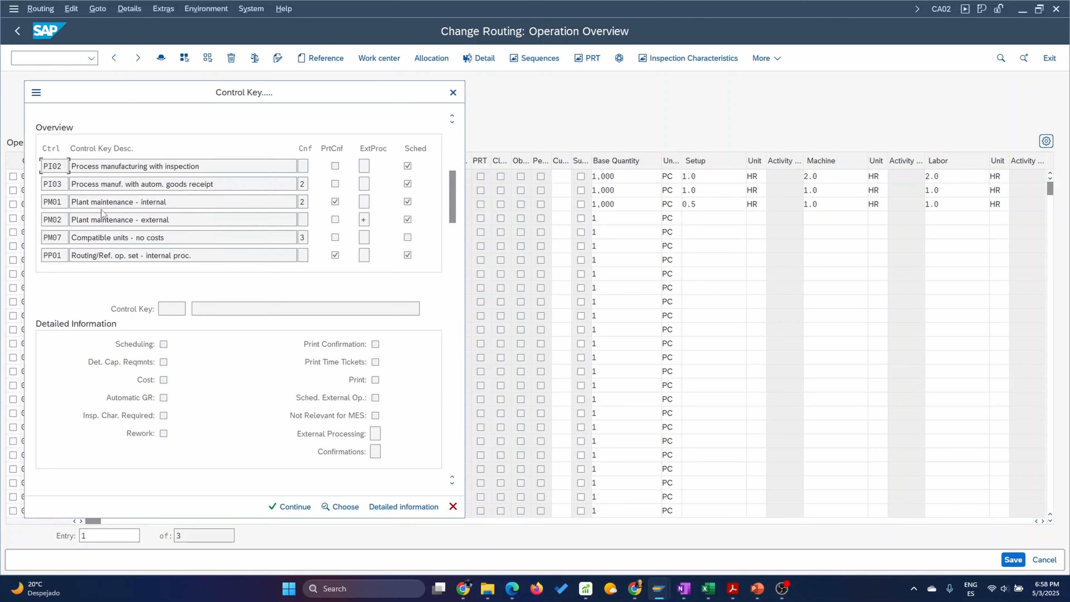
scroll(101, 208, down, 1)
scroll(101, 209, down, 1)
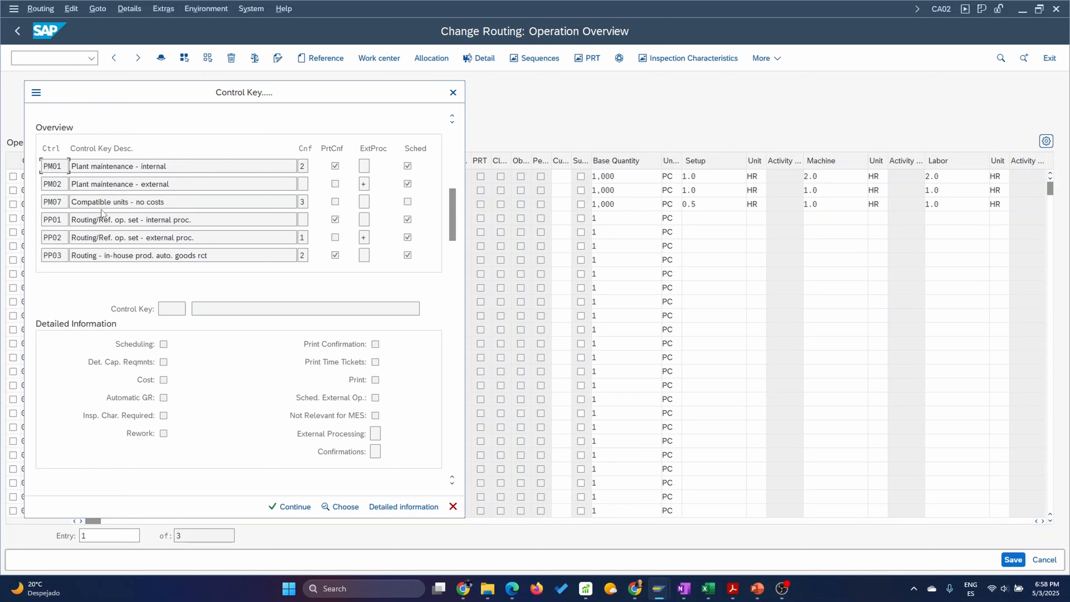
scroll(101, 209, down, 1)
scroll(101, 209, down, 1)
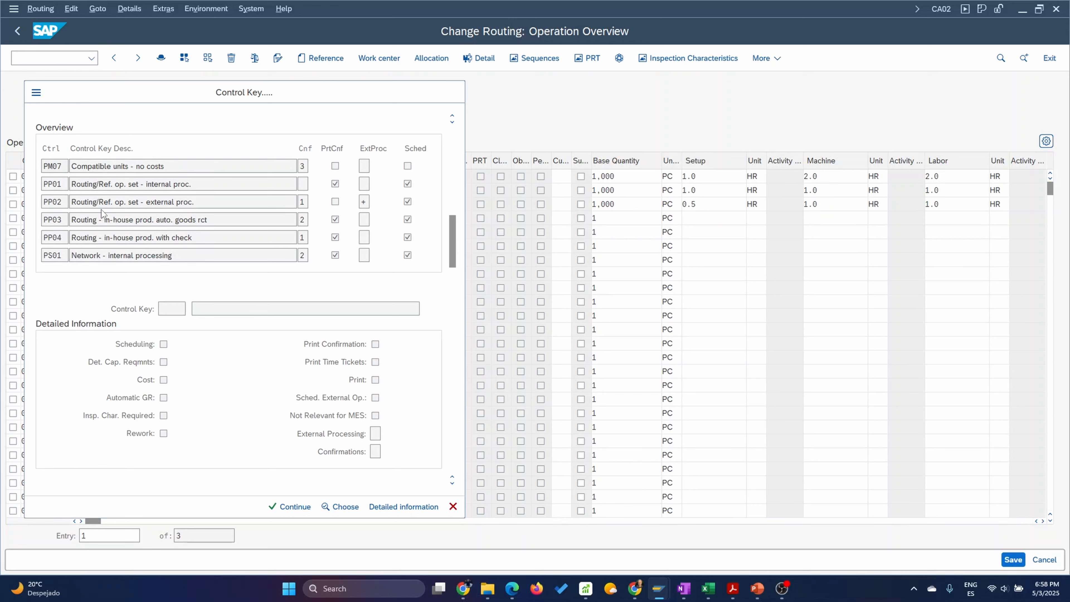
scroll(101, 208, down, 4)
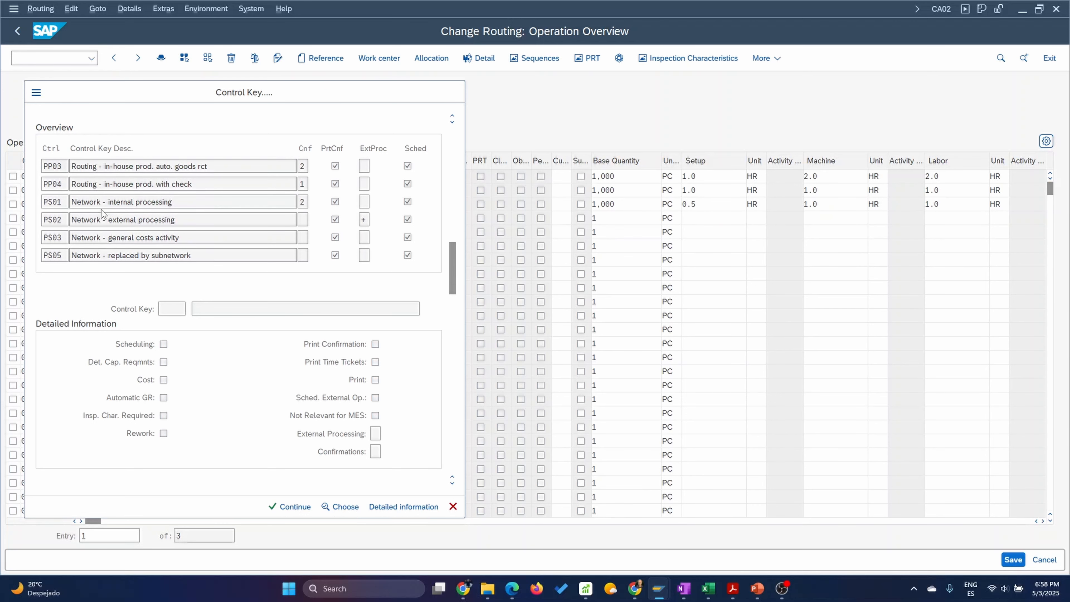
scroll(101, 209, down, 1)
scroll(101, 209, down, 1)
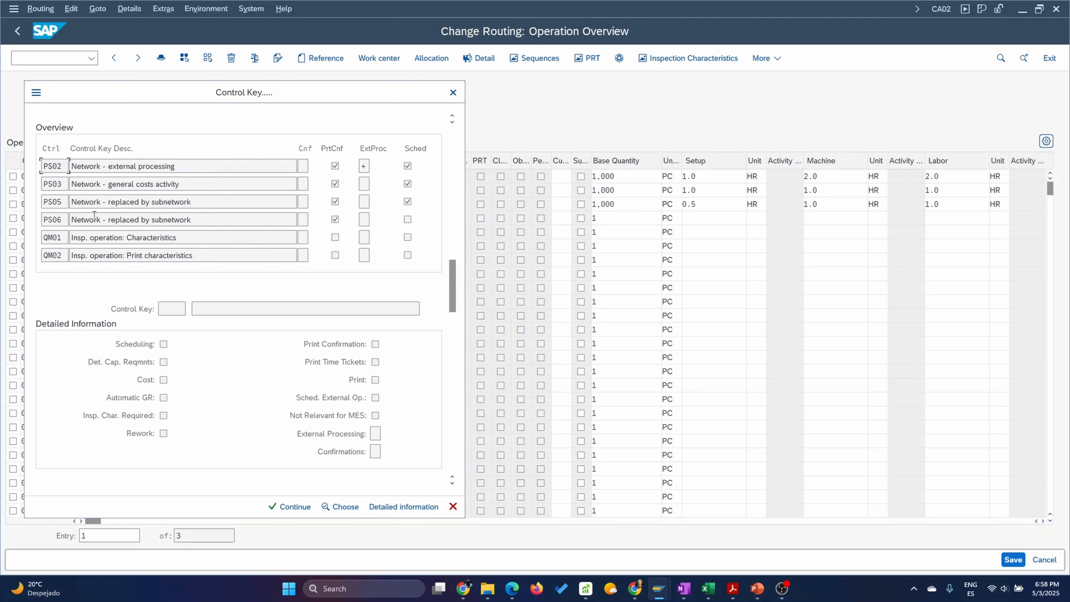
click(87, 240)
click(401, 506)
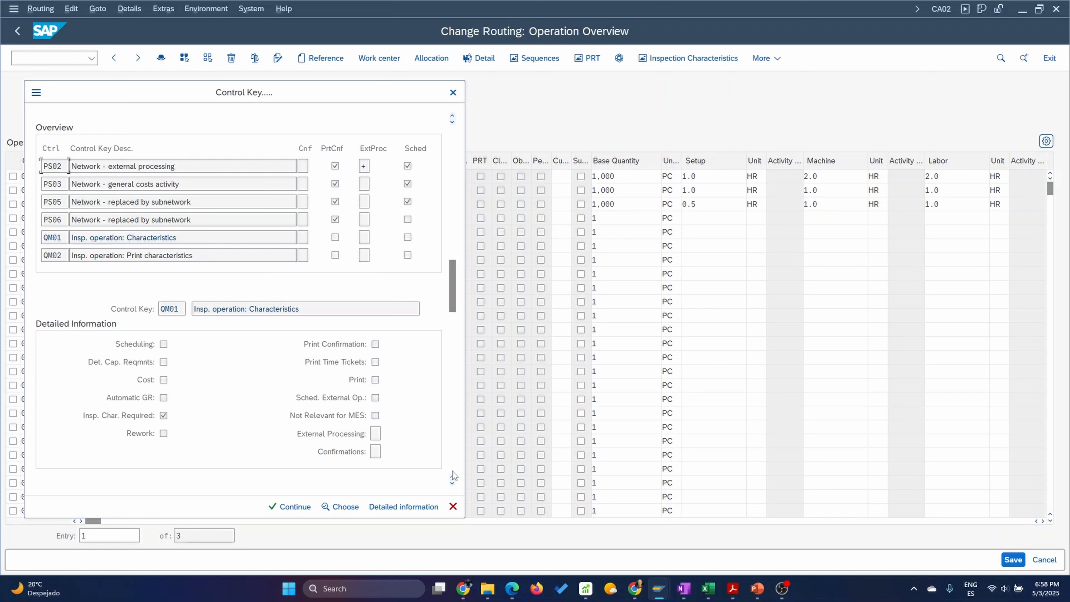
Review the neighbouring inspection control keys and assign QM01 to operation 0040.
click(452, 484)
click(452, 483)
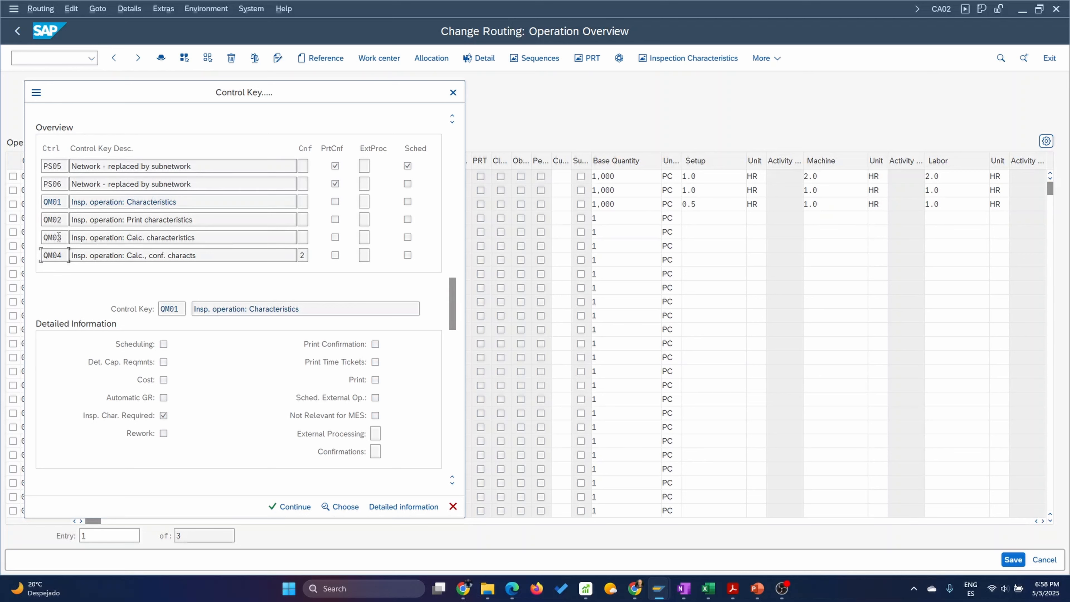
click(59, 202)
click(292, 508)
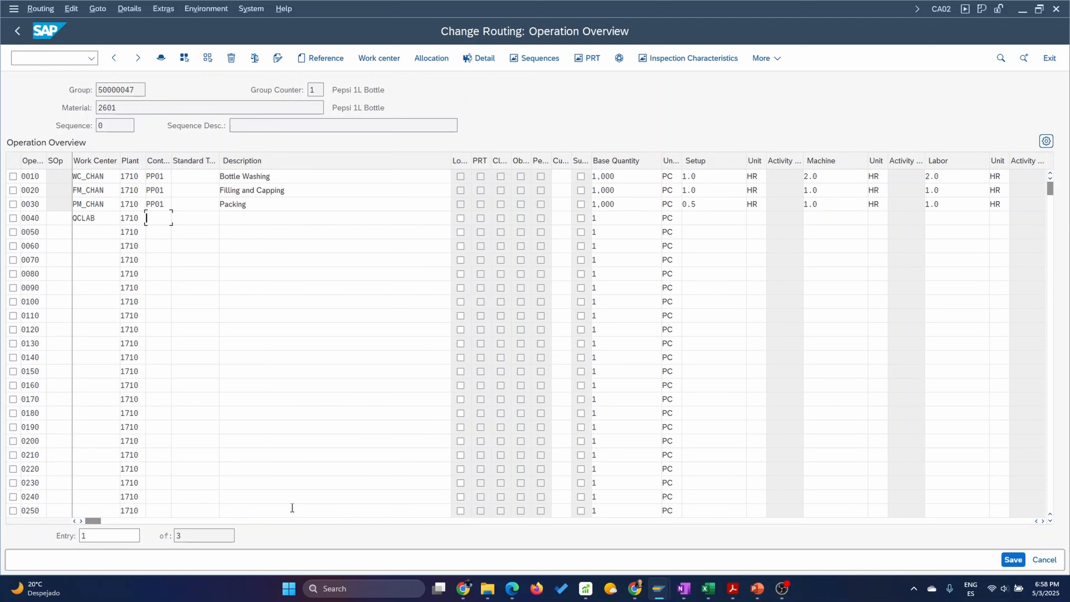
Assign standard text key QM001, Quality Control Operation, to operation 0040 and confirm the row.
click(242, 219)
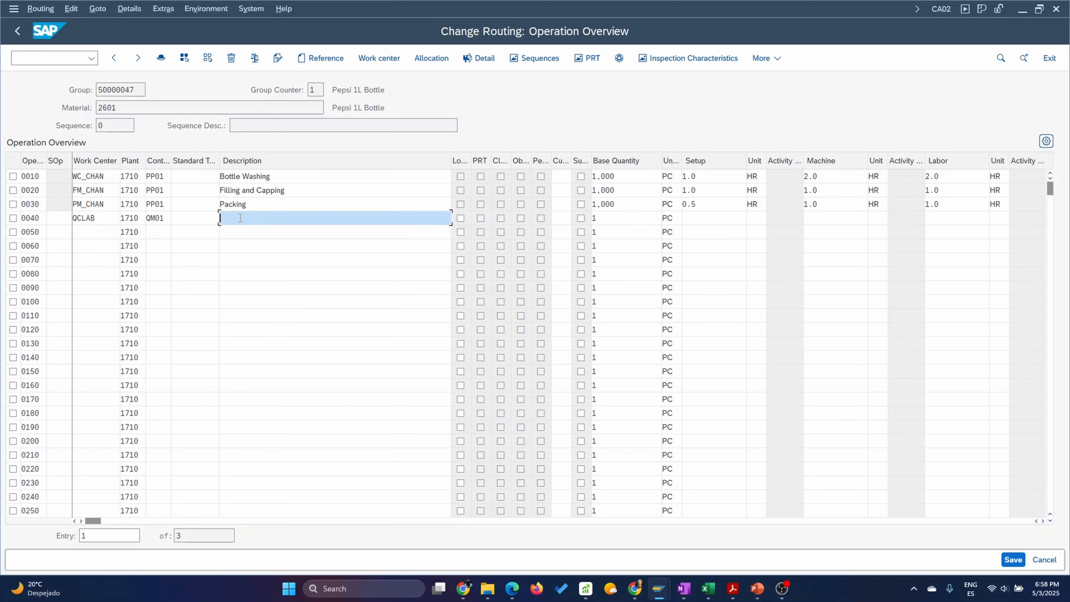
click(214, 218)
click(224, 218)
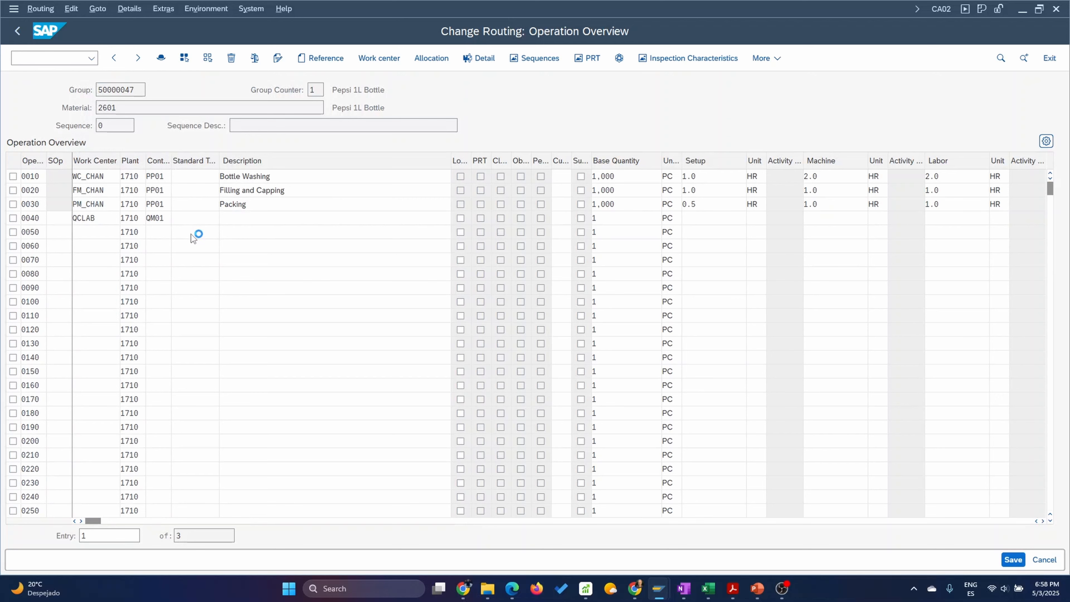
click(65, 249)
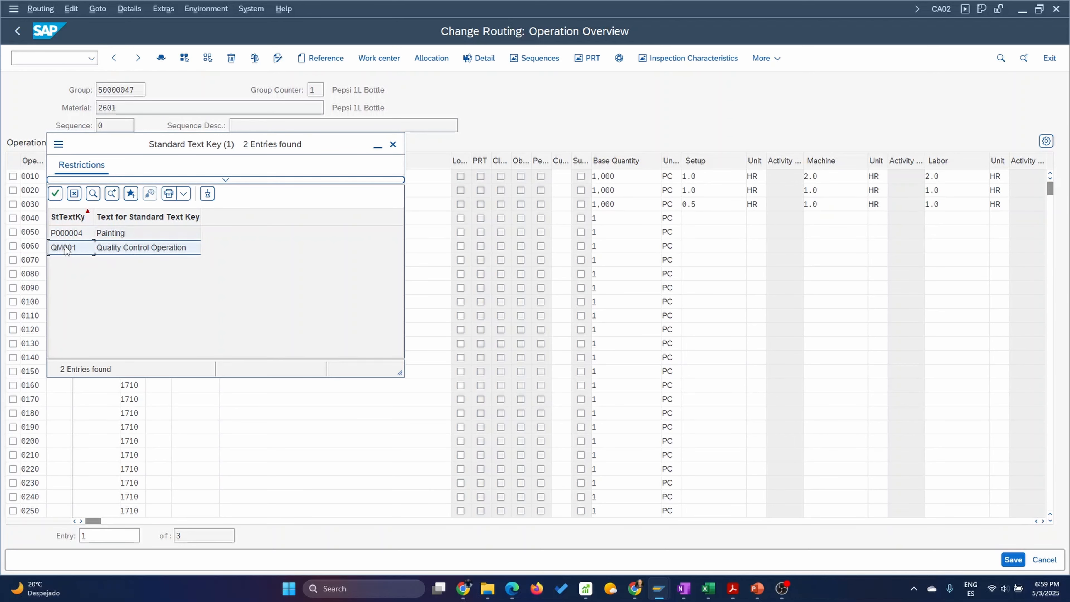
double_click(66, 249)
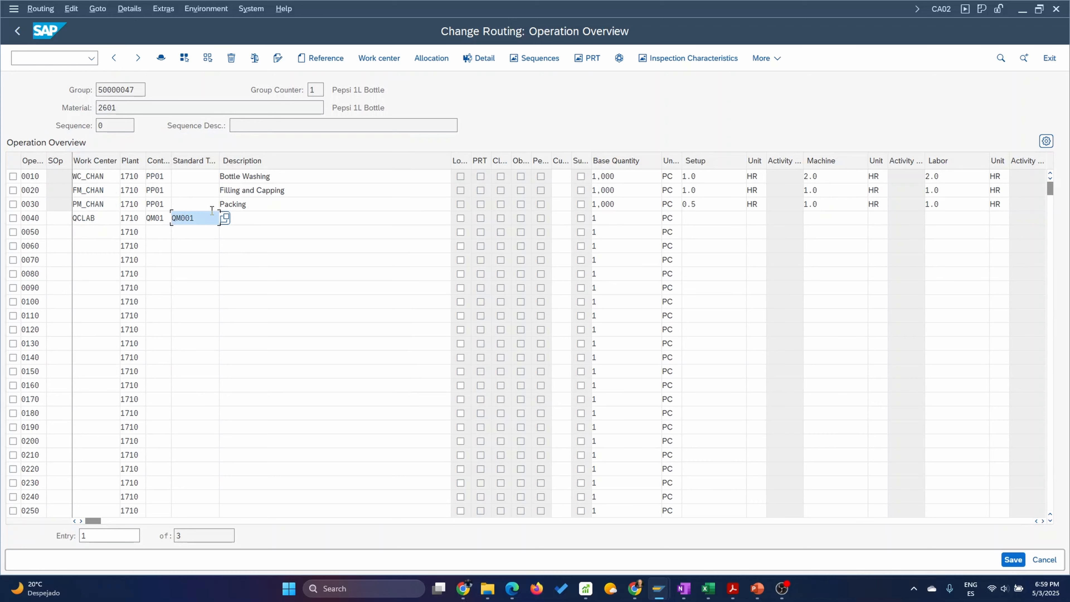
key(Return)
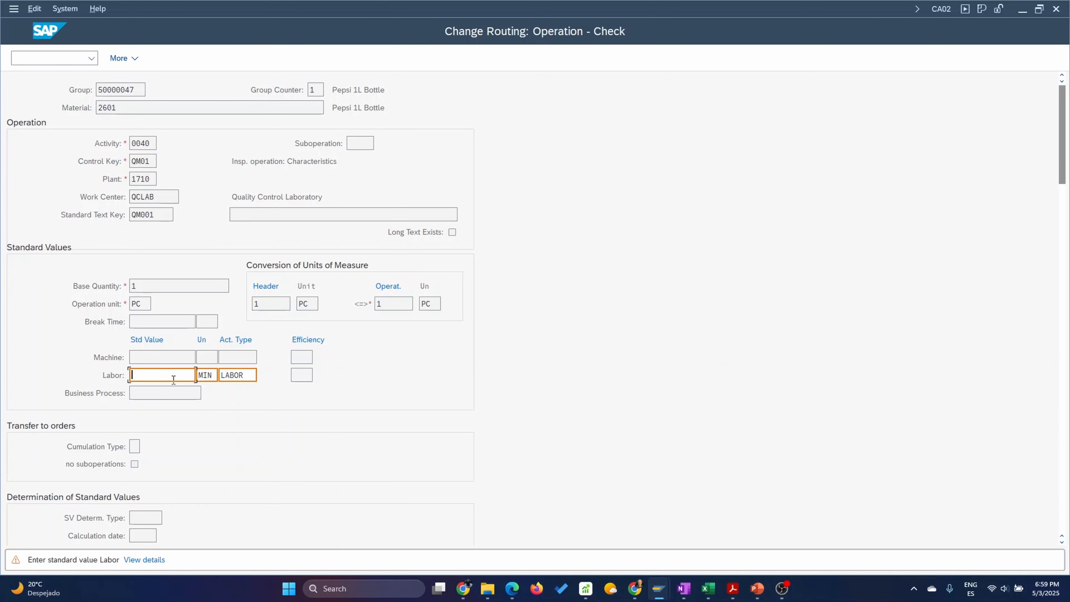
Enter a standard labor value of 10 MIN for operation 0040 and confirm it.
text(10)
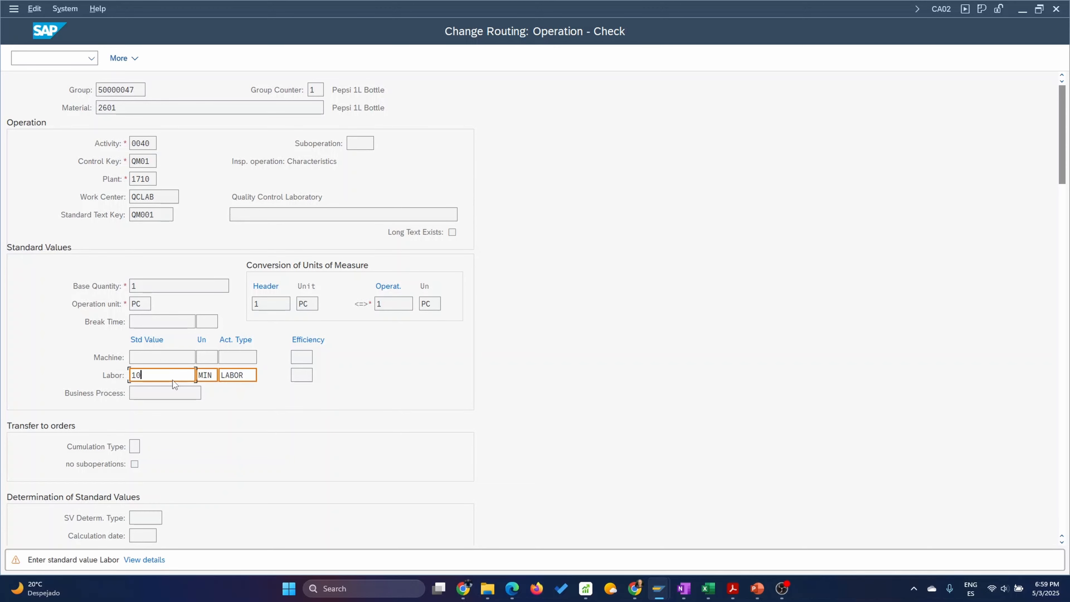
key(Return)
key(Tab)
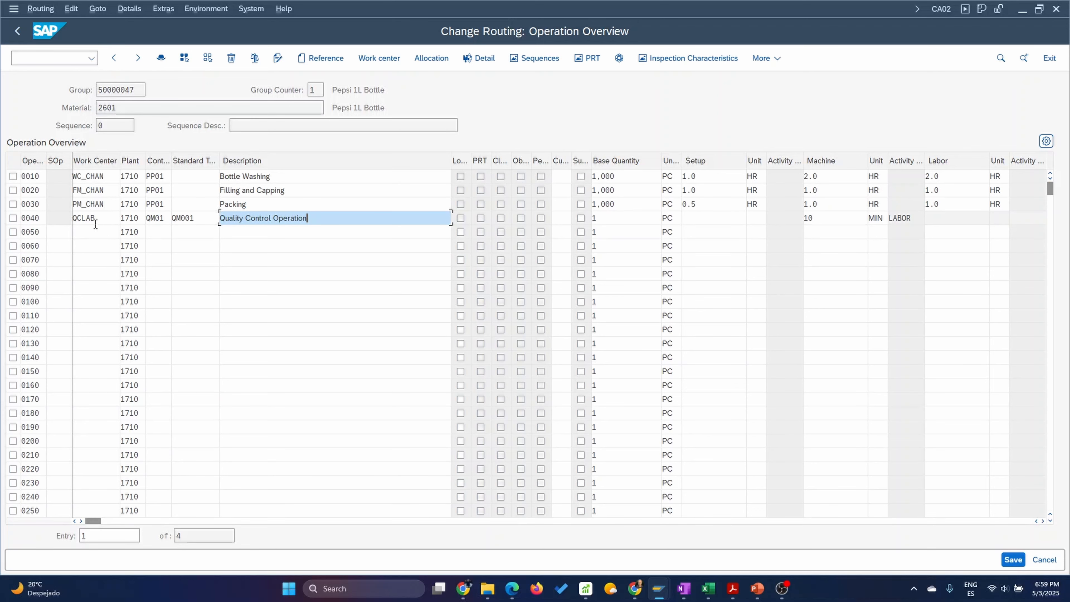
Add master inspection characteristic VISINSP with sampling procedure FIX01 as characteristic 10 of operation 0040 and return to the operation overview.
click(13, 218)
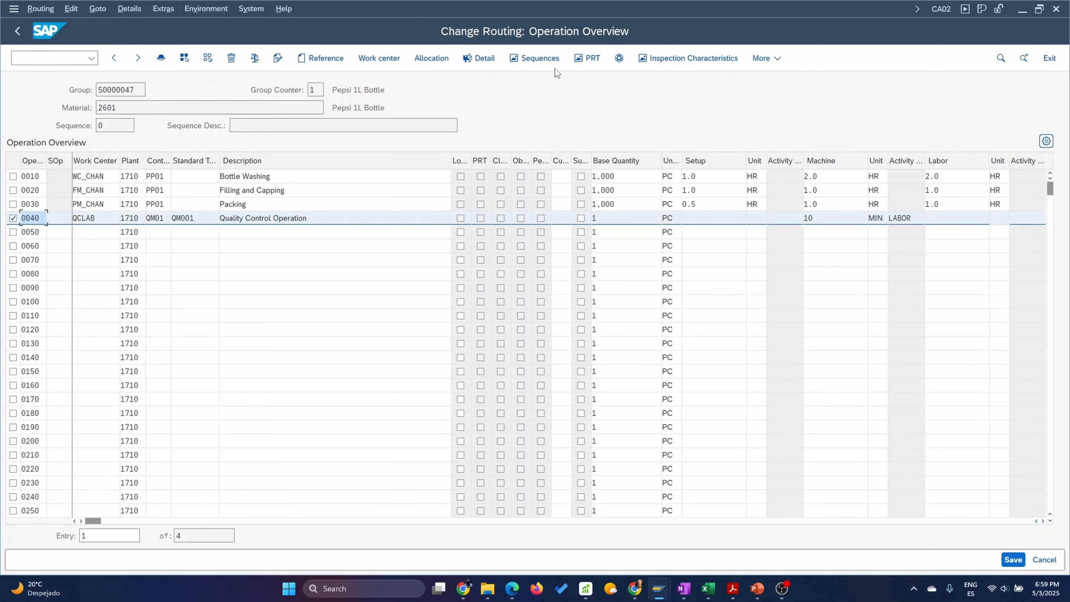
click(687, 58)
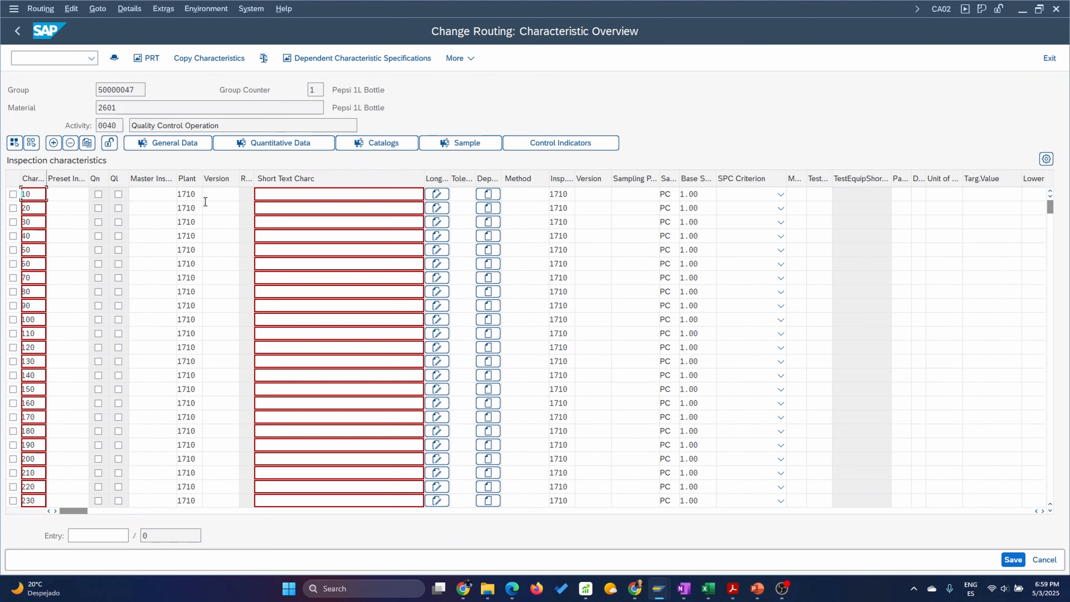
click(147, 191)
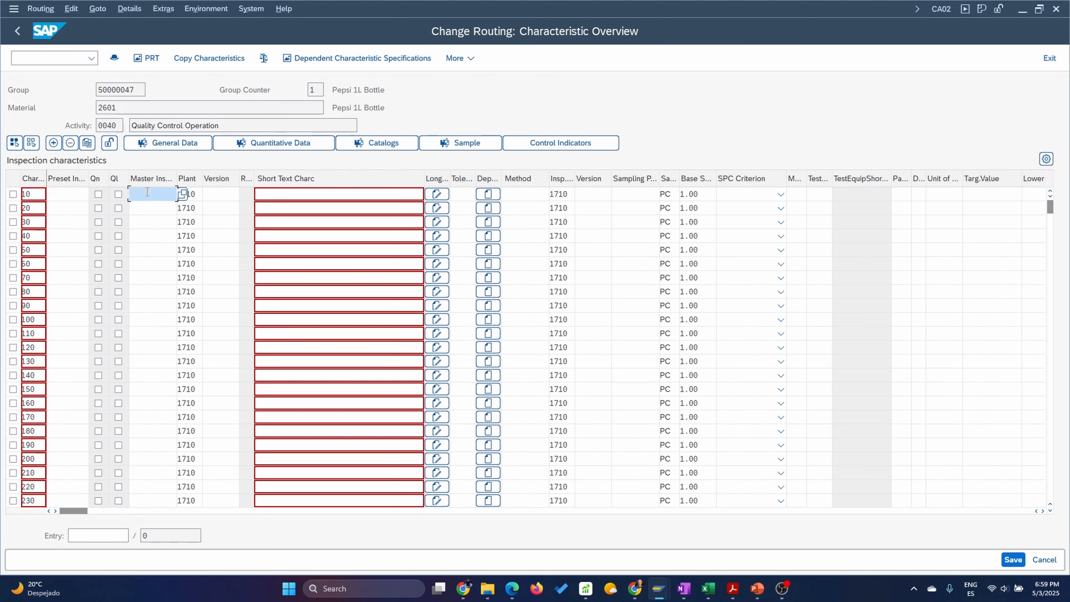
click(164, 212)
click(626, 194)
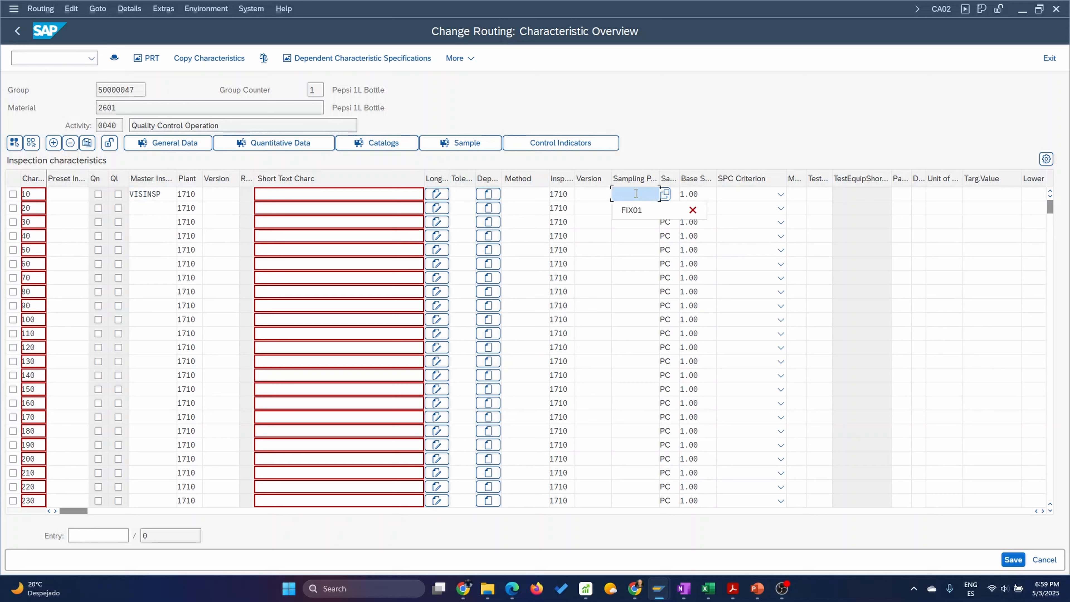
click(632, 210)
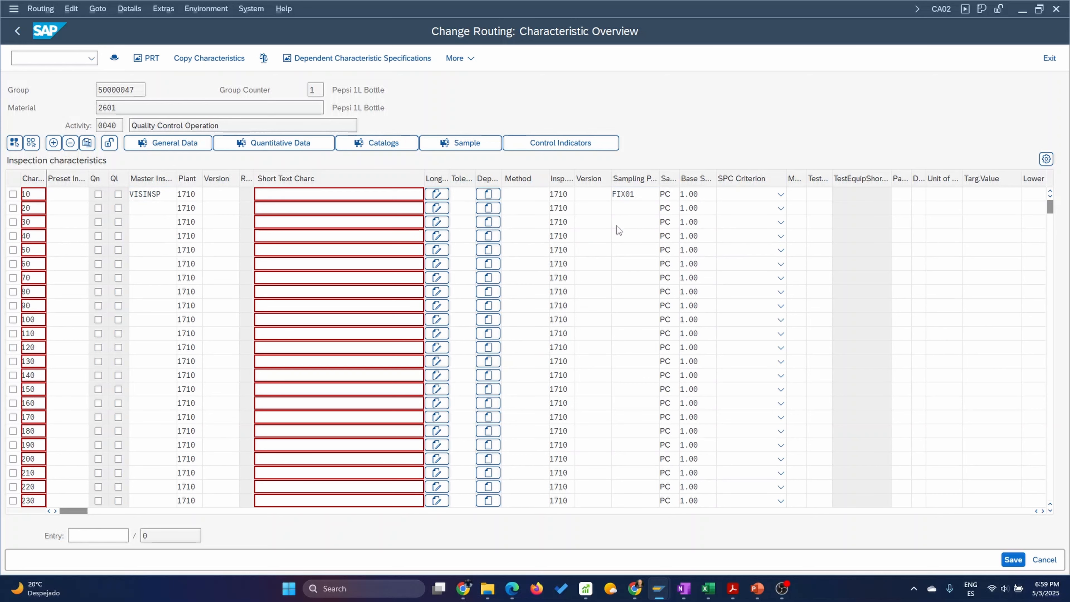
key(Return)
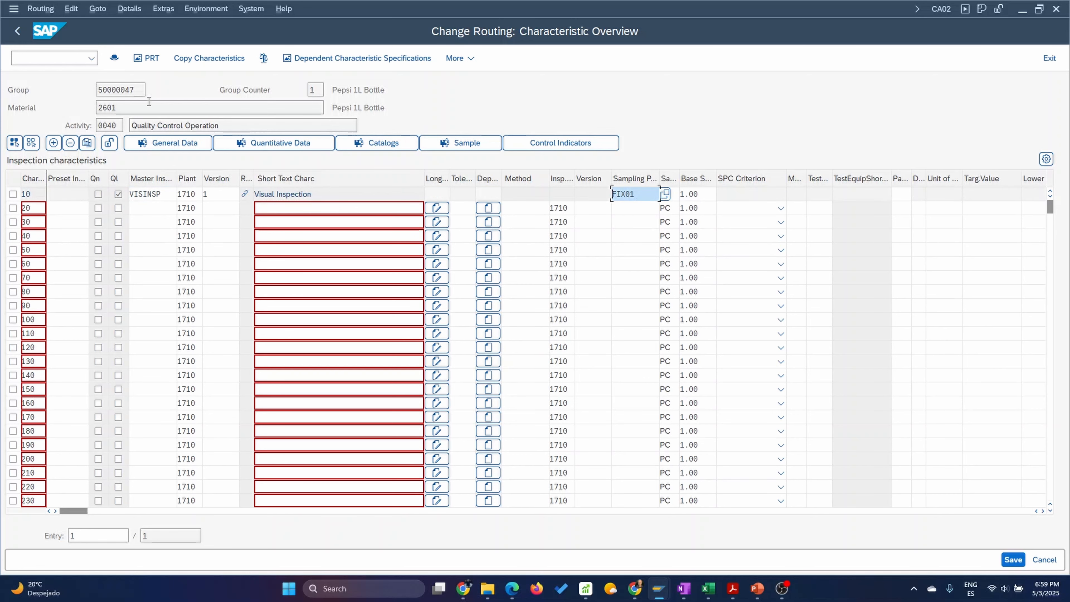
click(18, 30)
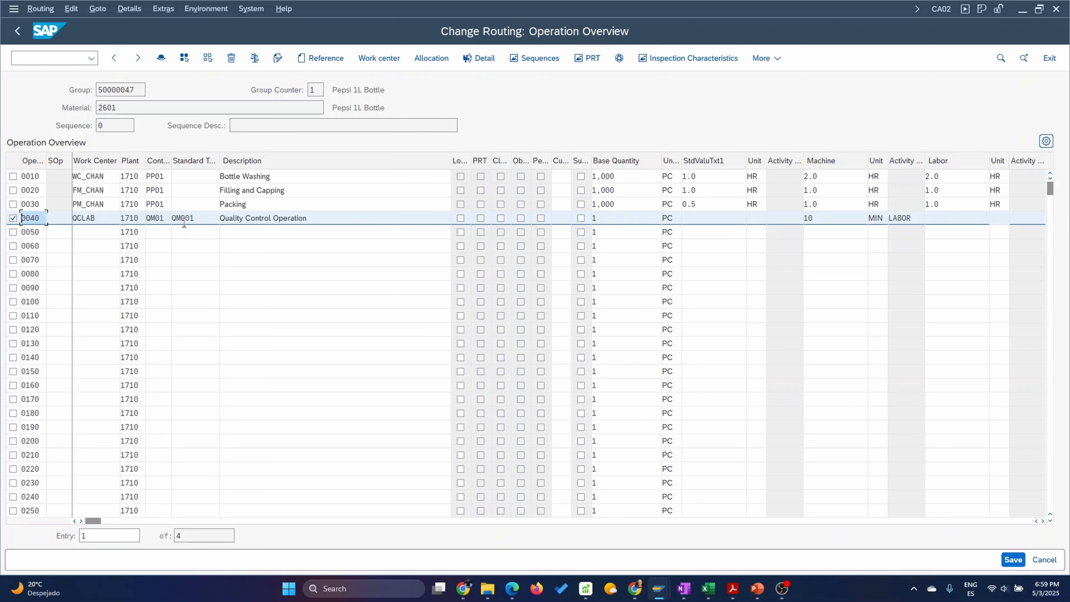
Try to save the routing, declining to save it with errors, and display the log of check messages.
click(1015, 561)
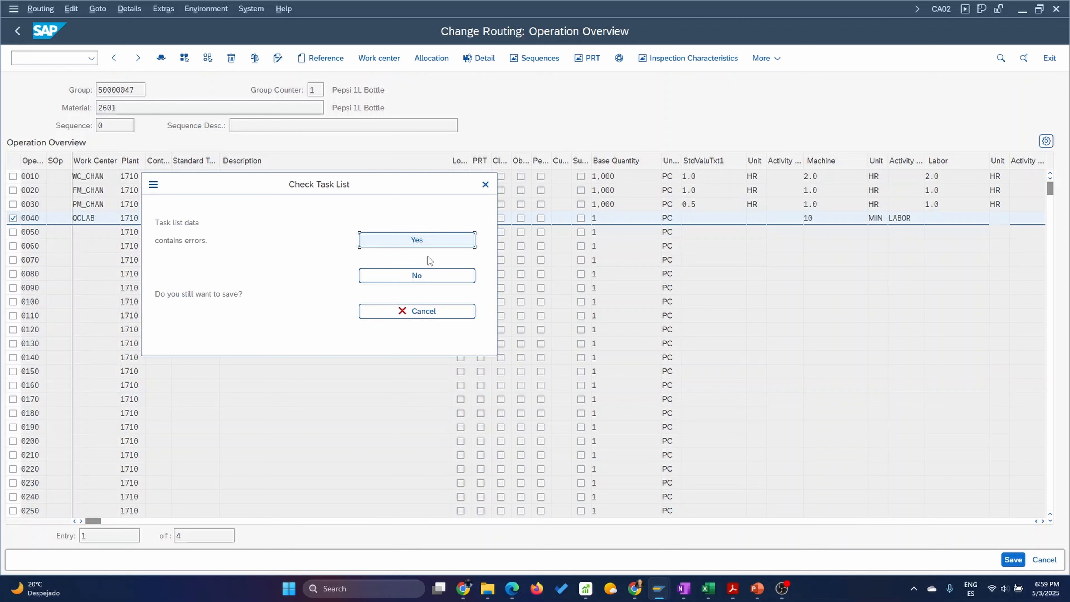
click(421, 275)
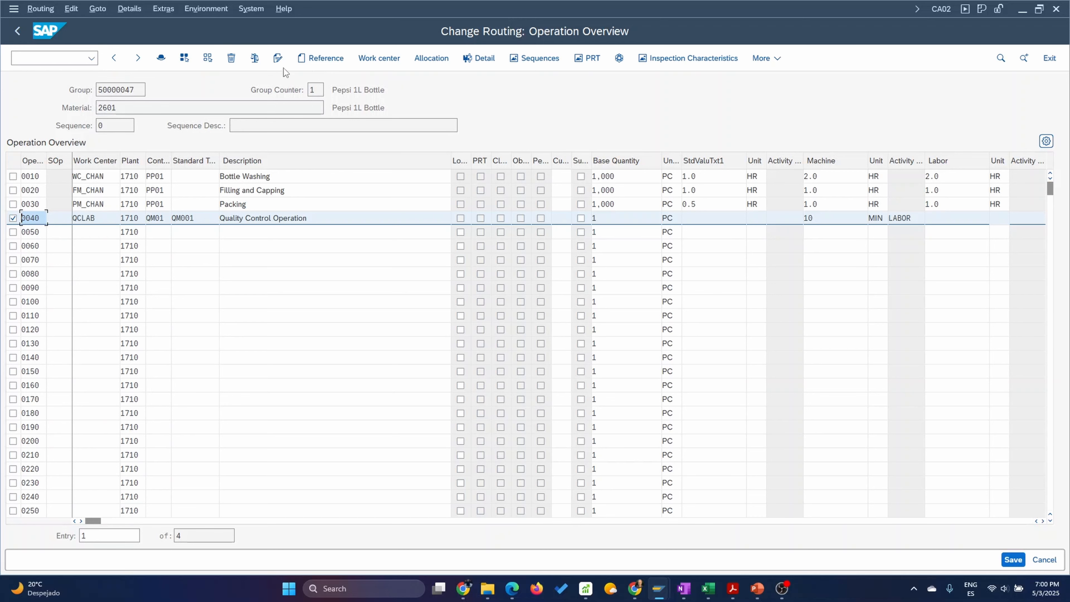
click(253, 62)
click(224, 215)
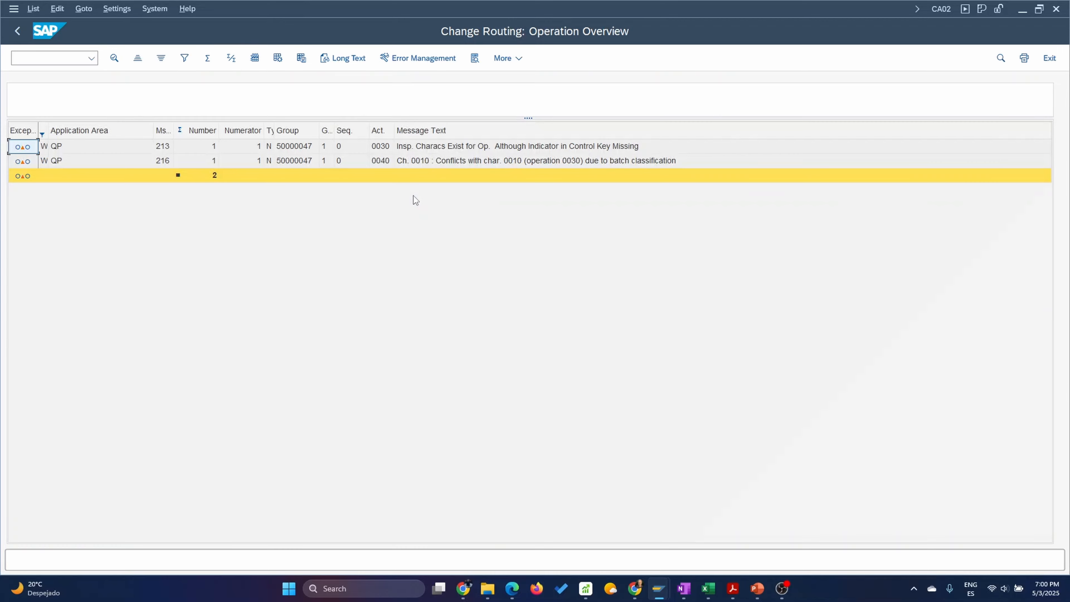
Review the warning messages for operations 0030 and 0040 in the check log and return to the operation overview.
click(486, 145)
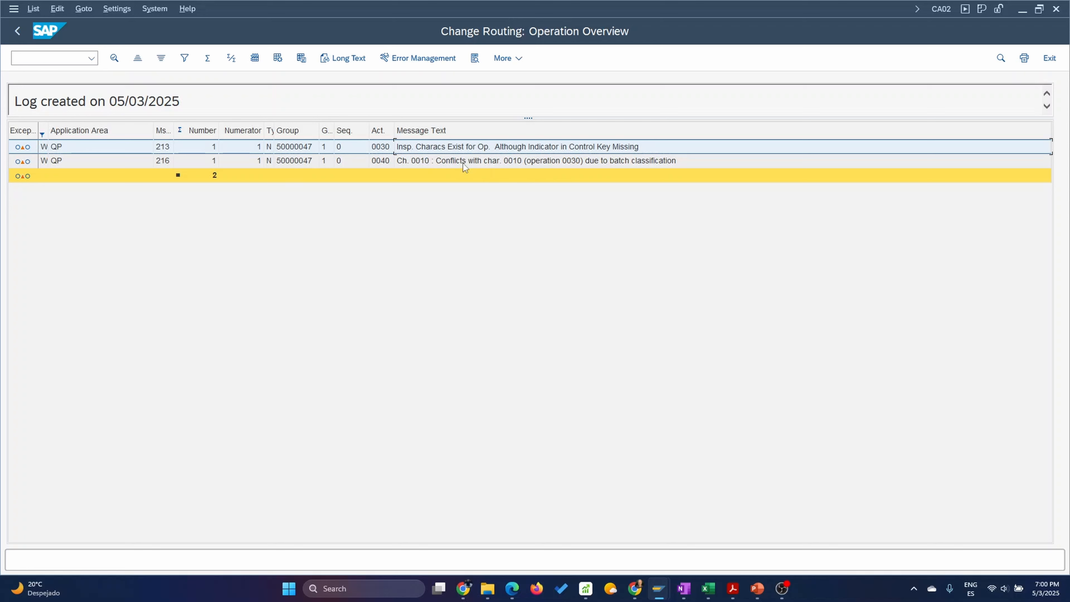
click(480, 162)
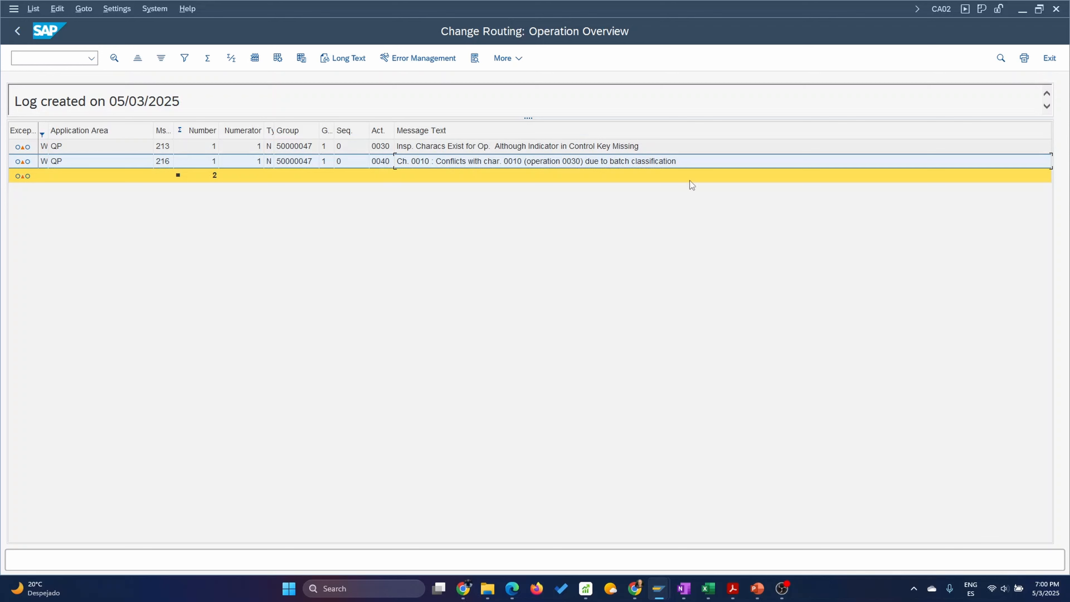
click(18, 32)
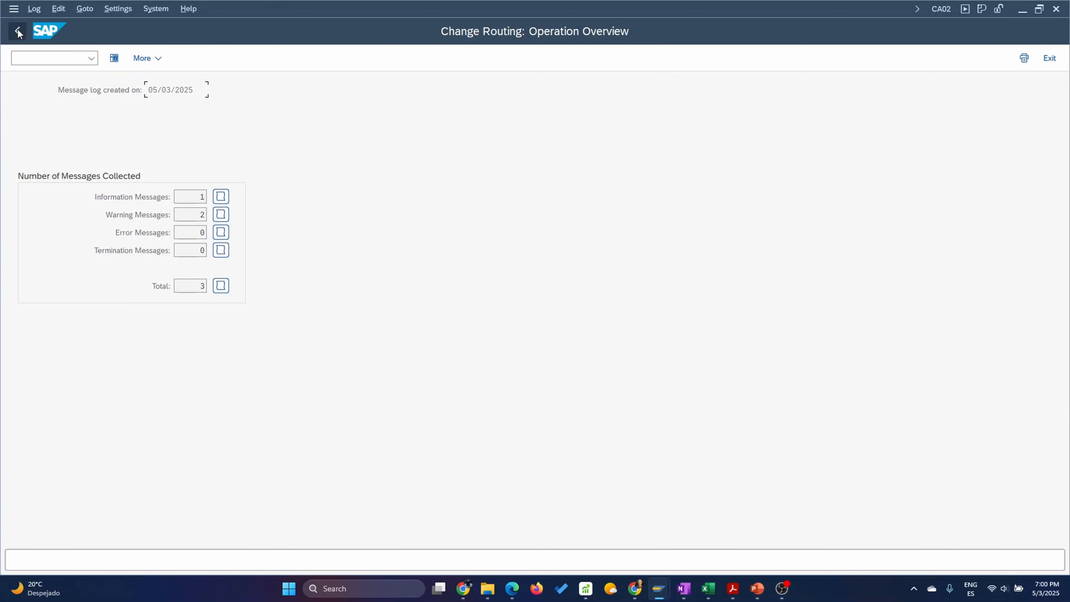
click(18, 32)
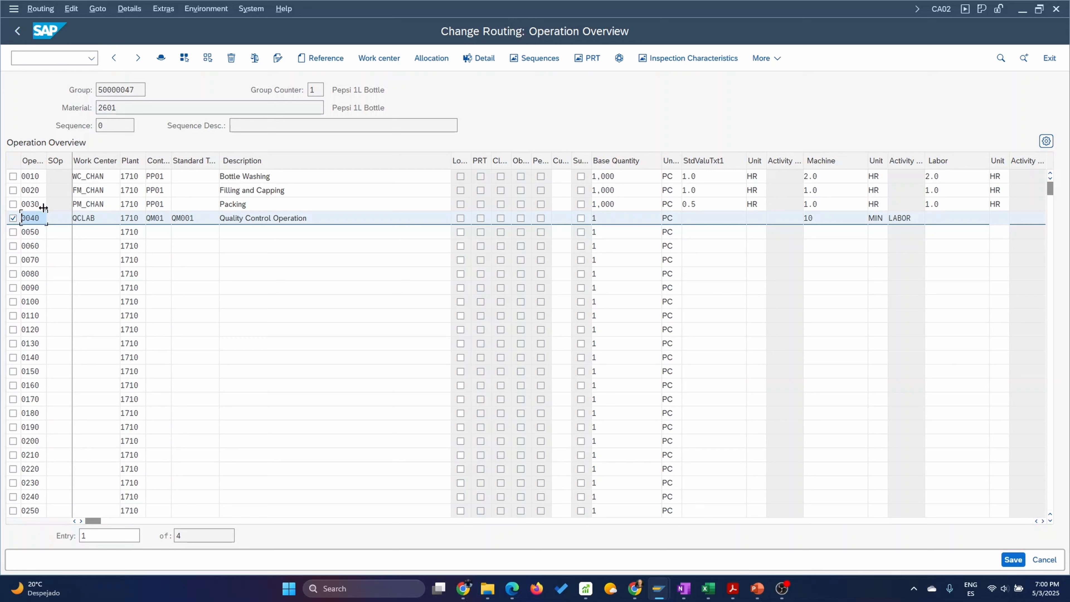
Delete inspection characteristic 10, VISINSP, from operation 0030 (Packing) and save the routing.
click(13, 217)
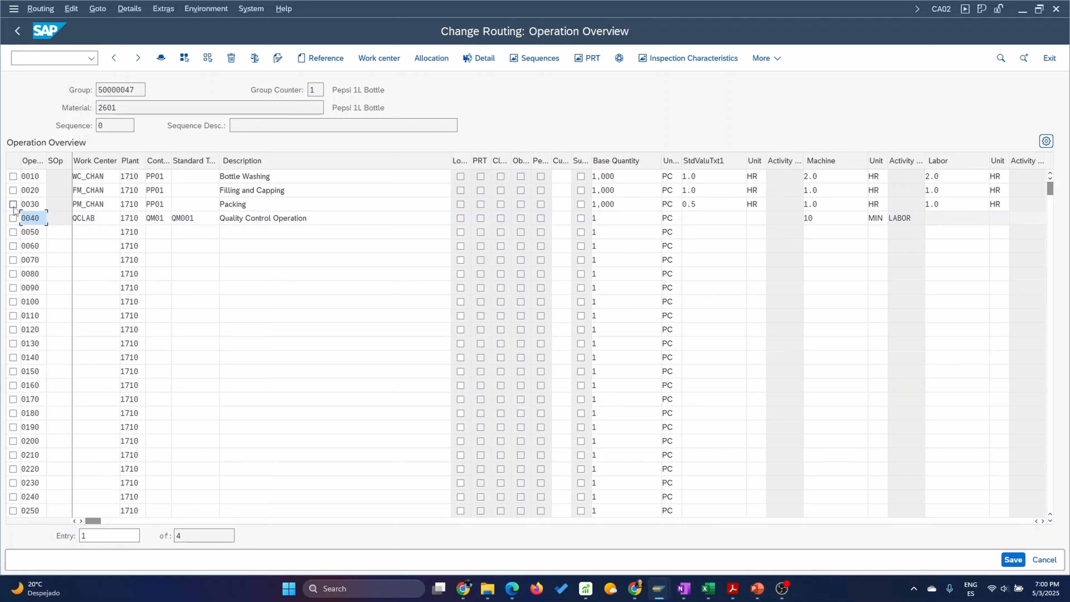
click(13, 204)
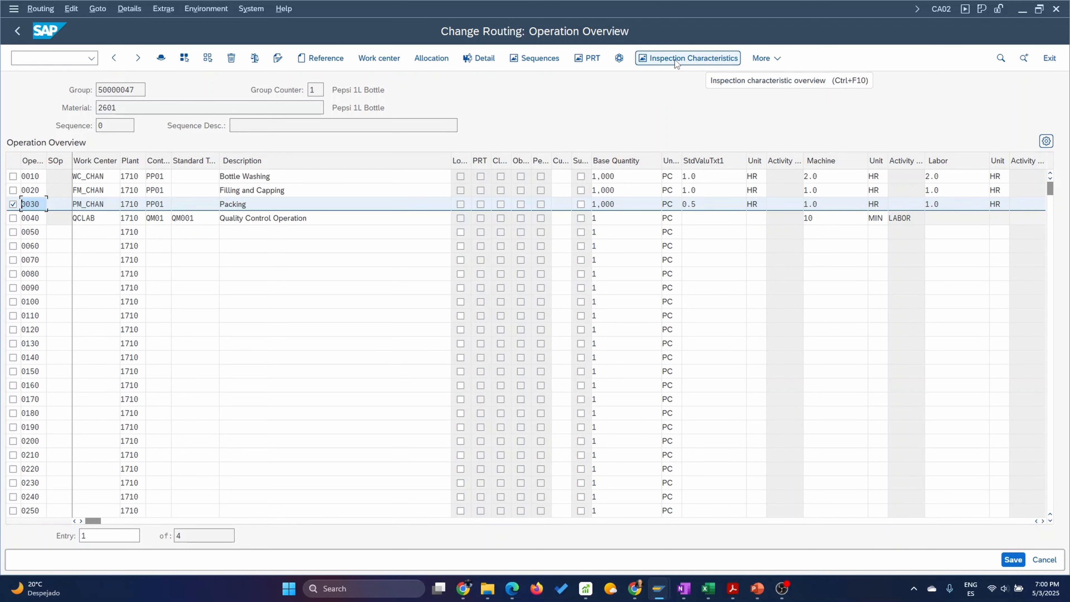
click(690, 59)
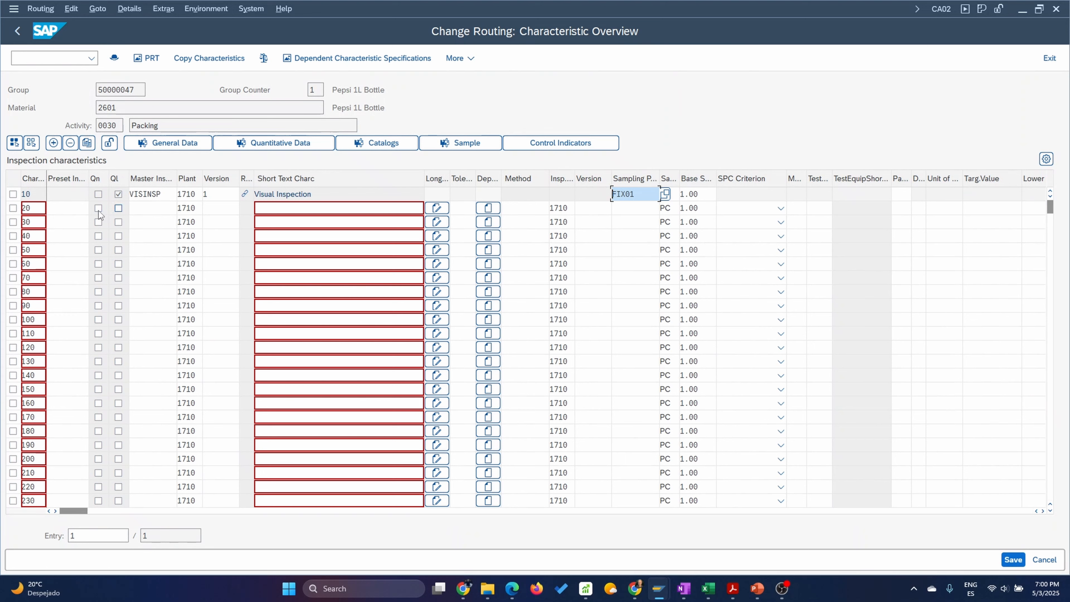
click(13, 194)
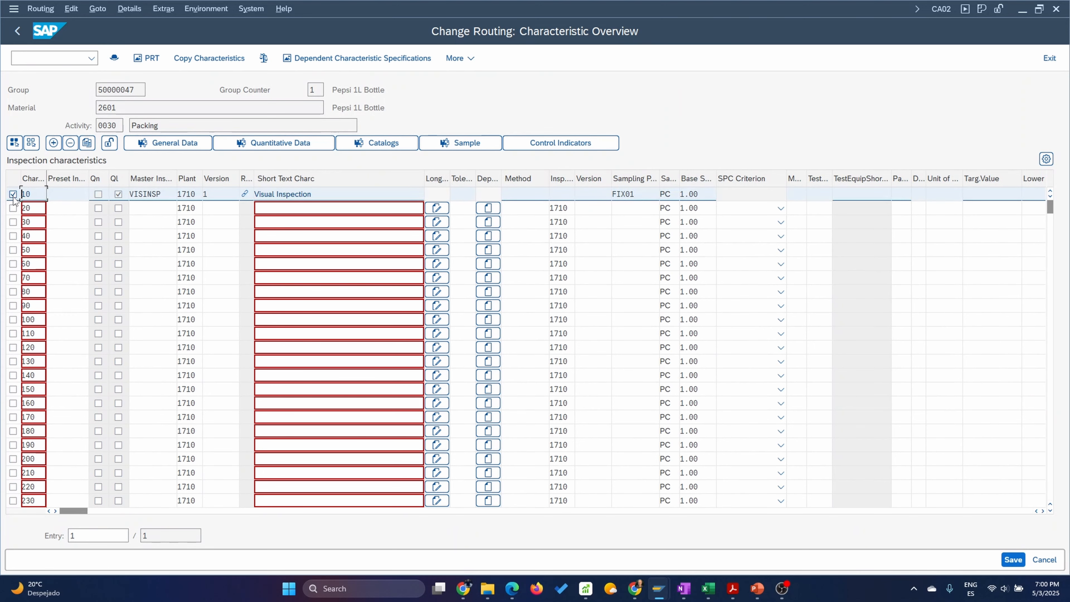
click(71, 144)
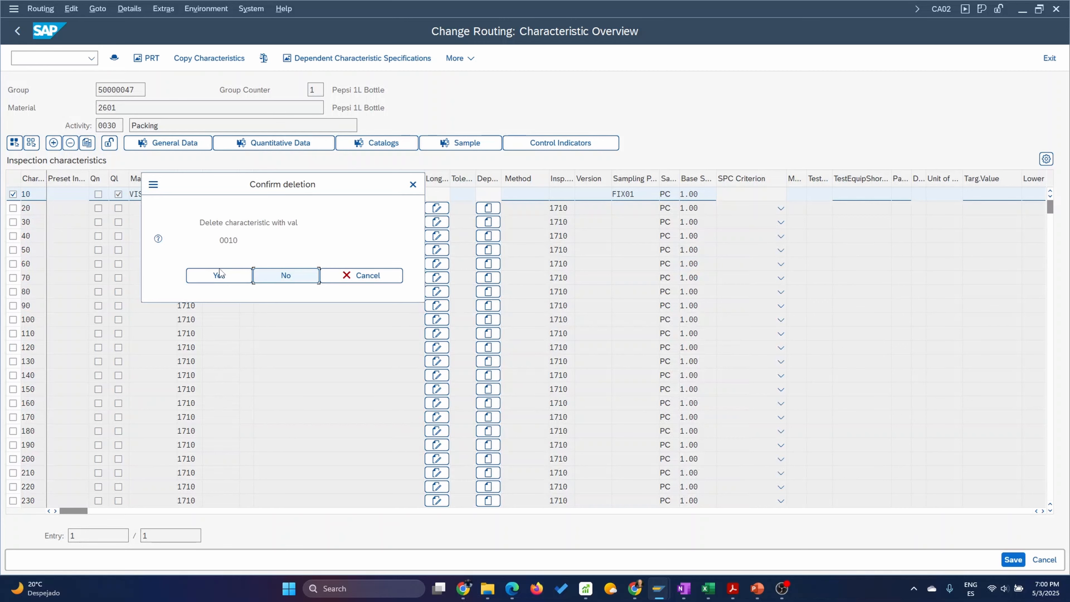
click(292, 278)
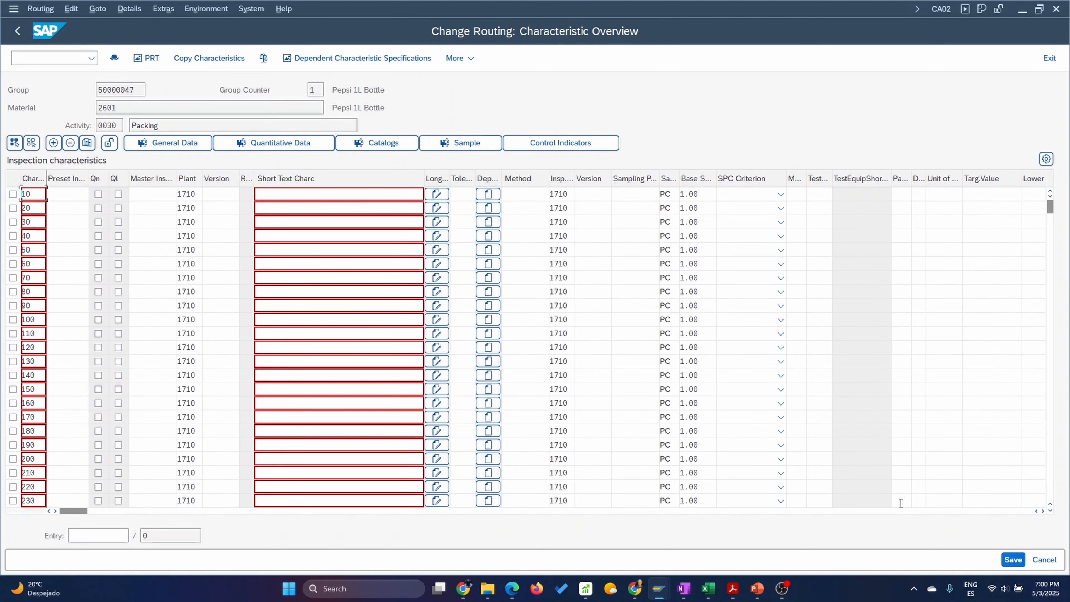
click(1011, 560)
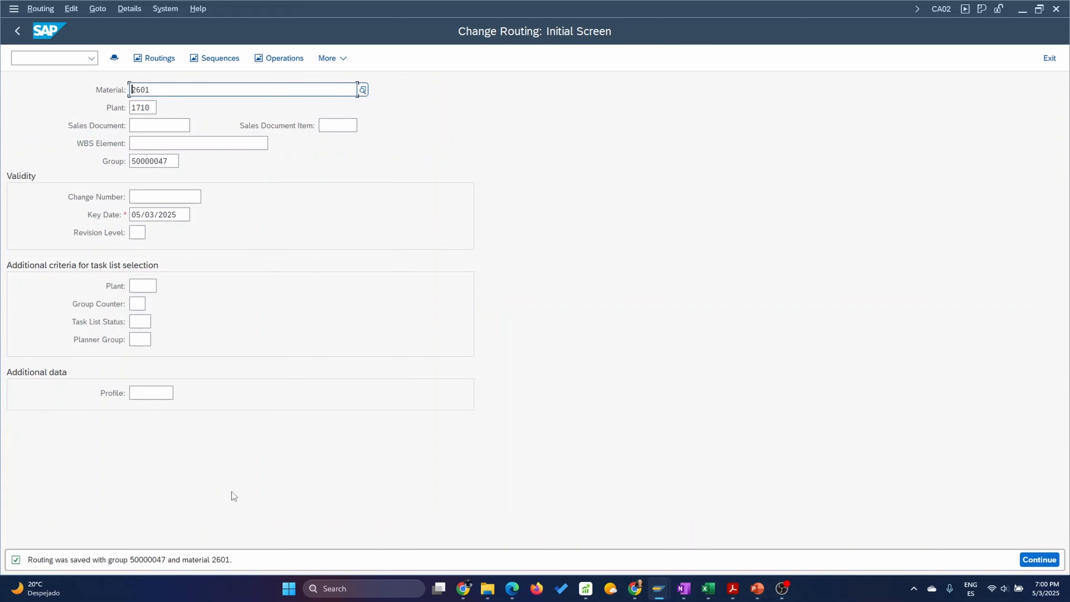
Open the routing of material 2601 in display mode and show the operation overview of group counter 1.
click(41, 8)
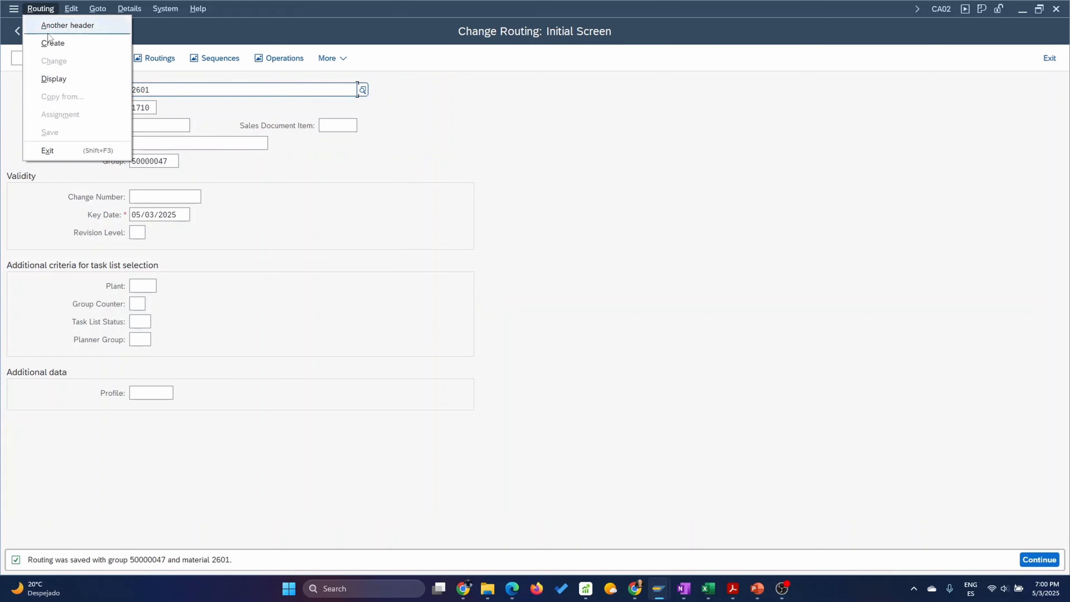
click(46, 78)
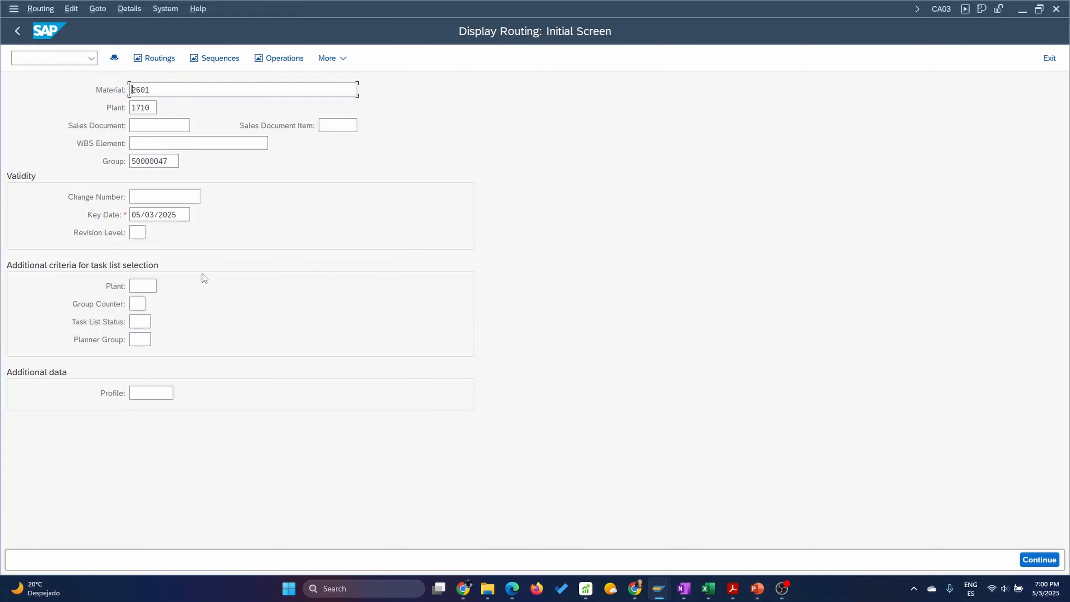
key(Return)
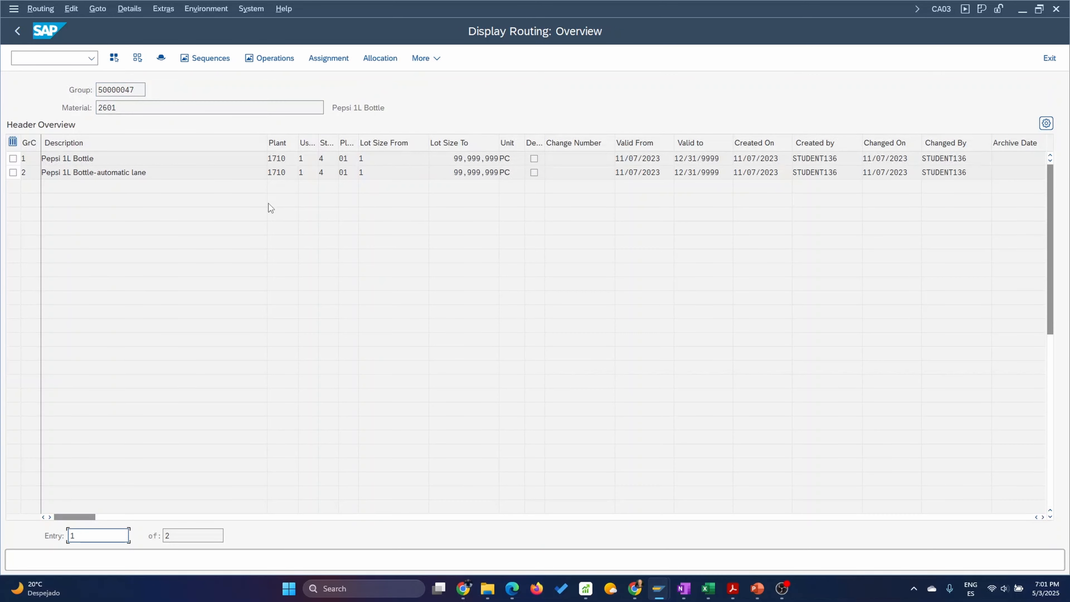
key(Return)
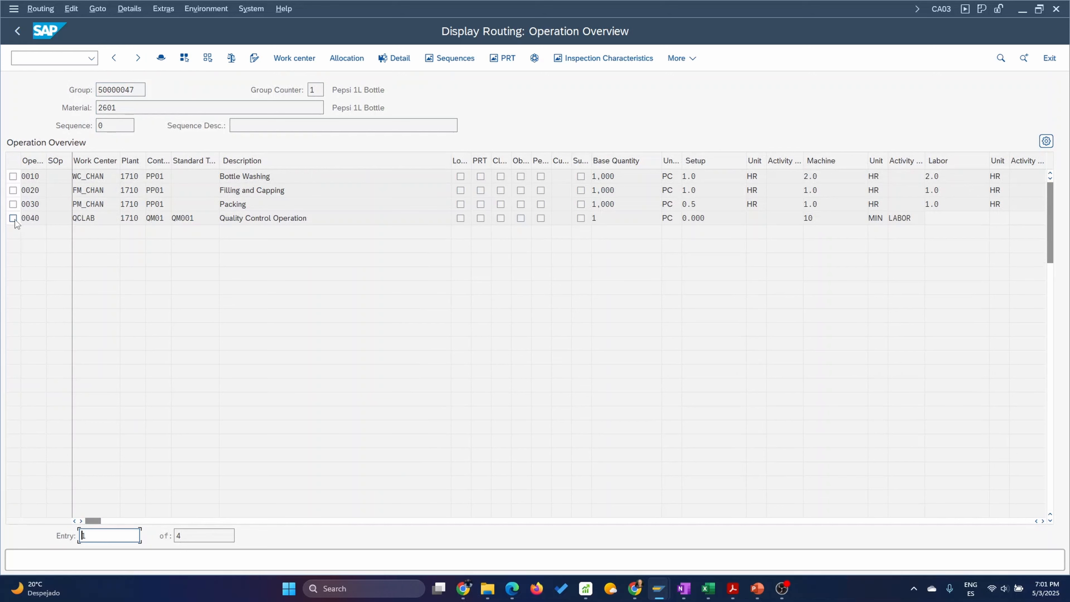
Check the inspection characteristics of quality control operation 0040 and leave the routing display for the SAP Easy Access screen.
click(13, 218)
click(603, 58)
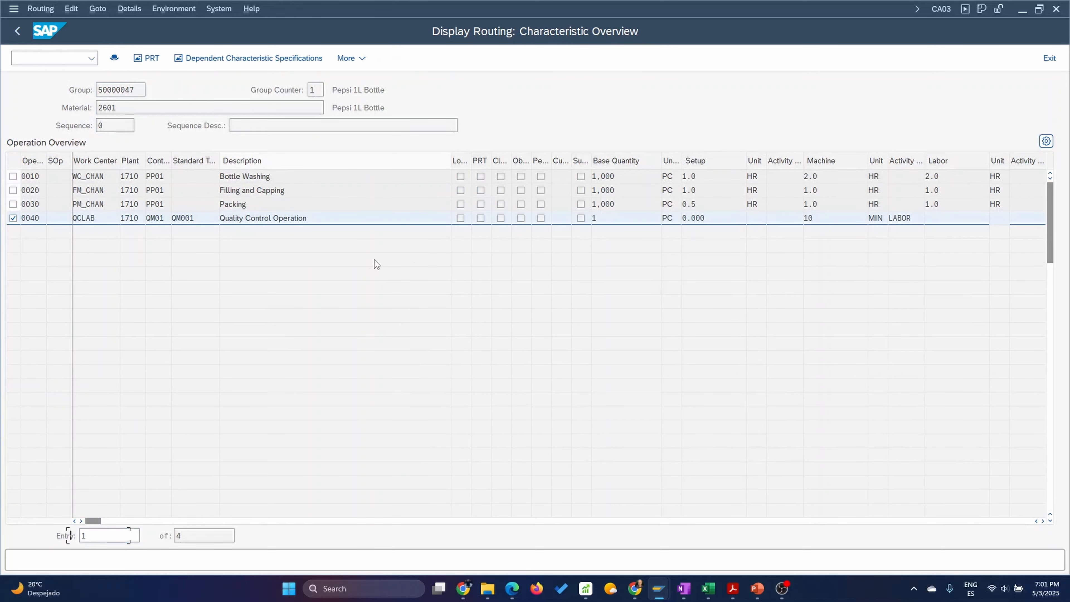
click(21, 34)
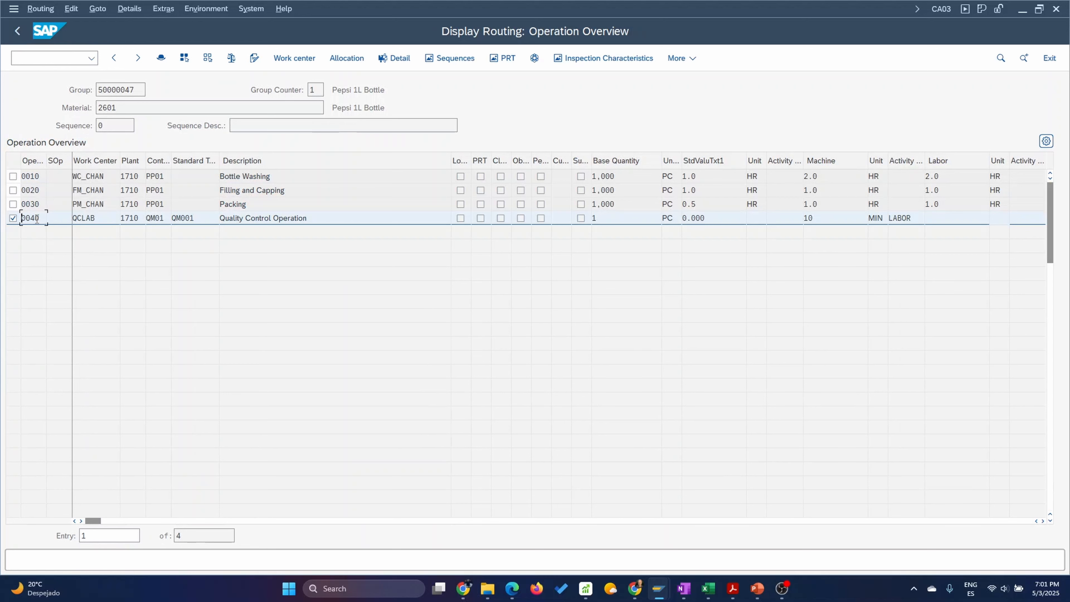
drag(102, 218, 55, 222)
click(20, 33)
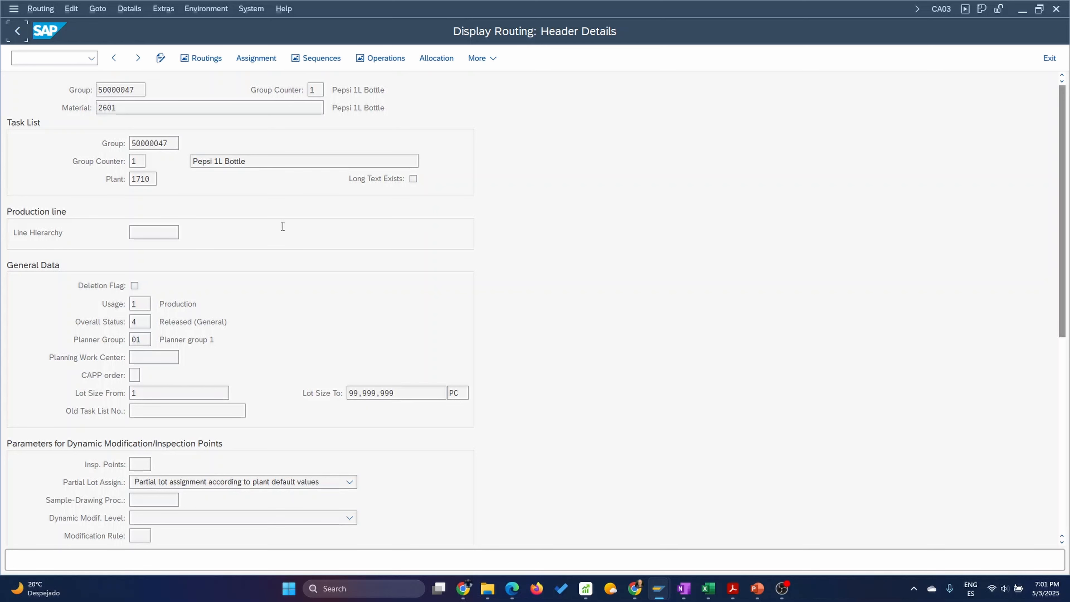
click(18, 31)
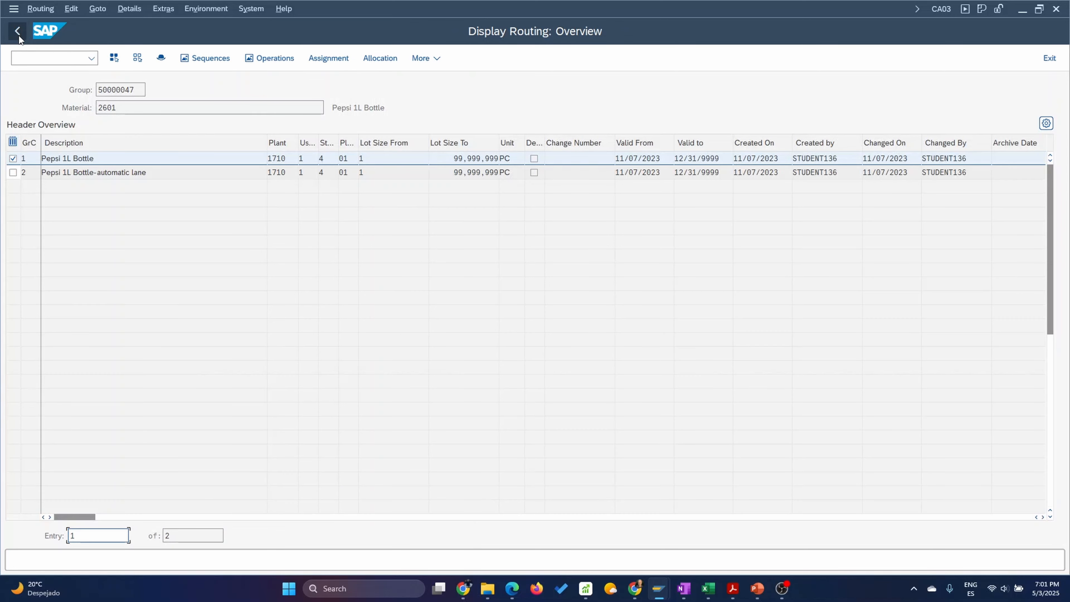
click(18, 37)
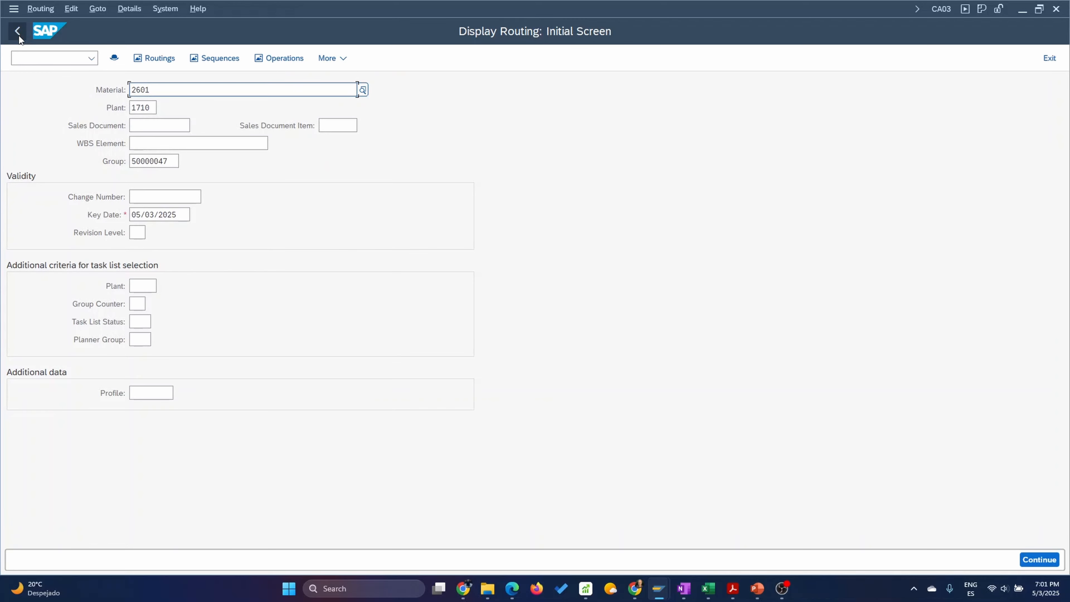
click(18, 34)
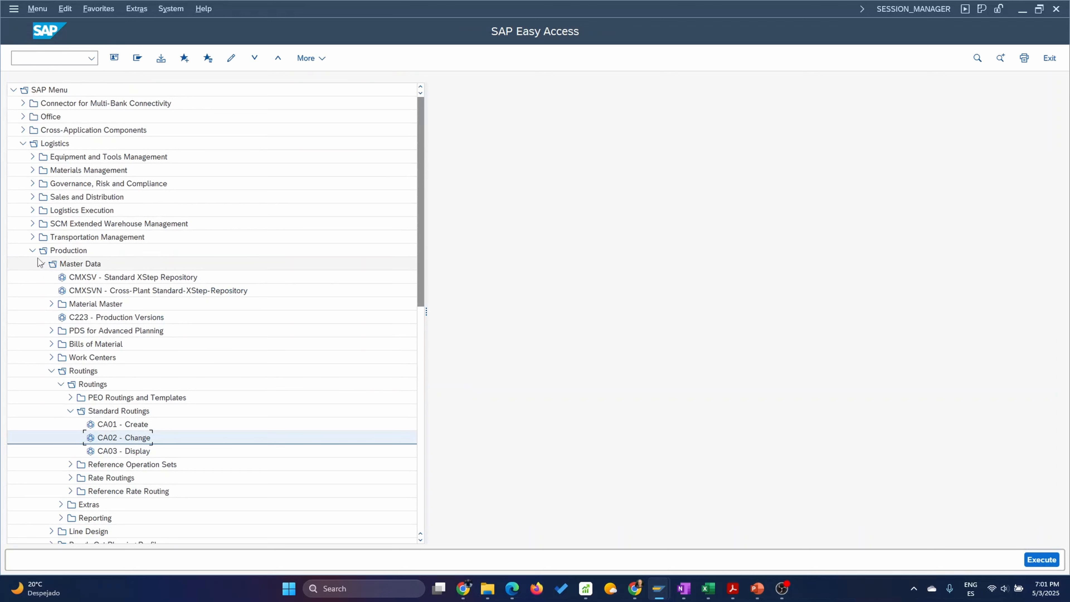
Start transaction C202, Change Master Recipe, from the Production - Process master data for recipe and material lists.
click(32, 249)
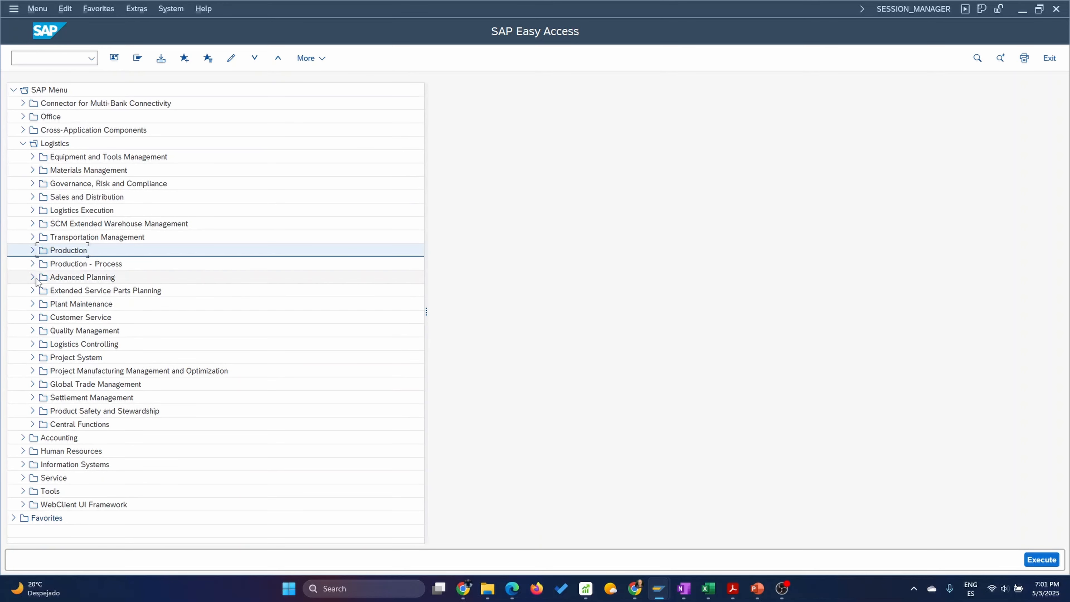
click(33, 264)
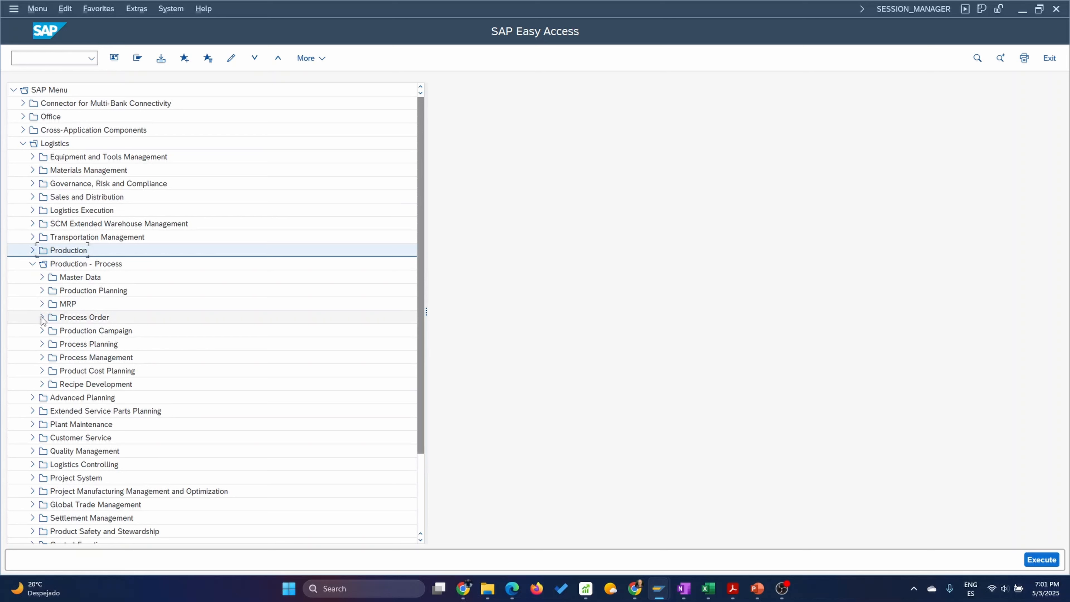
click(41, 277)
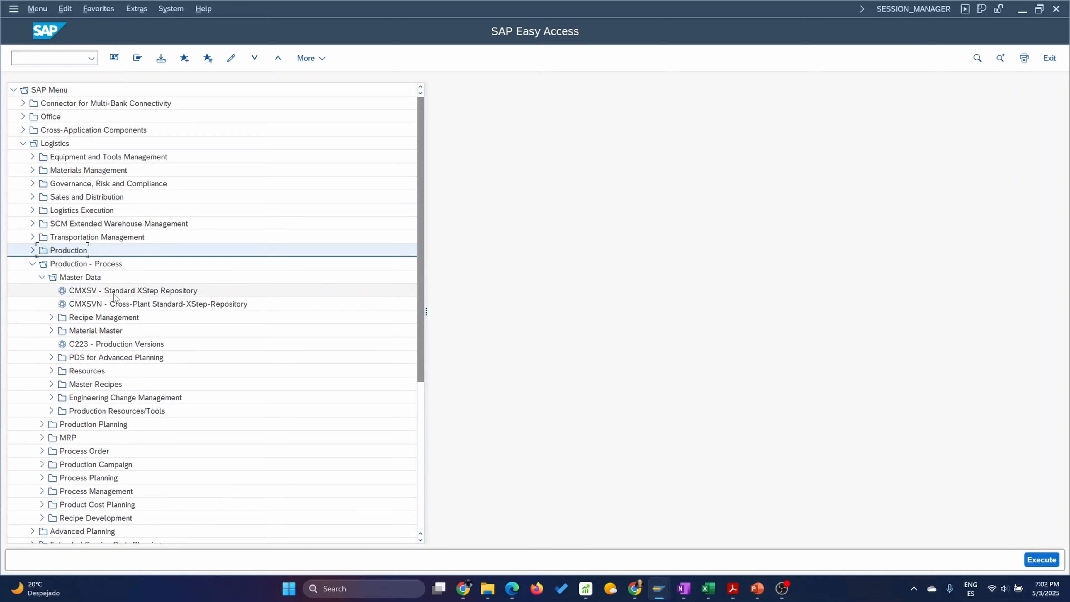
click(51, 384)
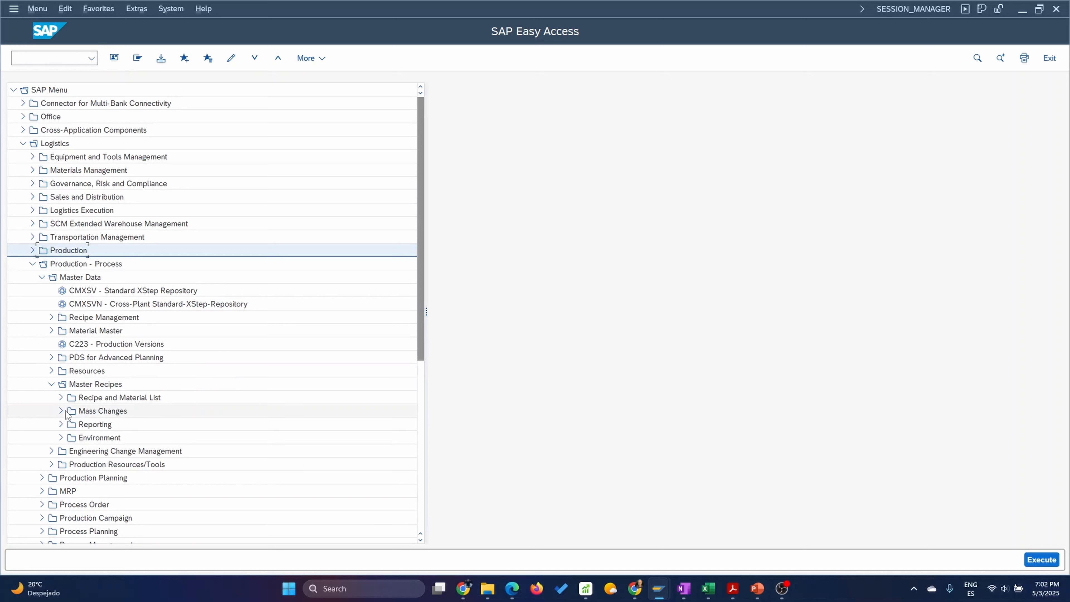
click(60, 398)
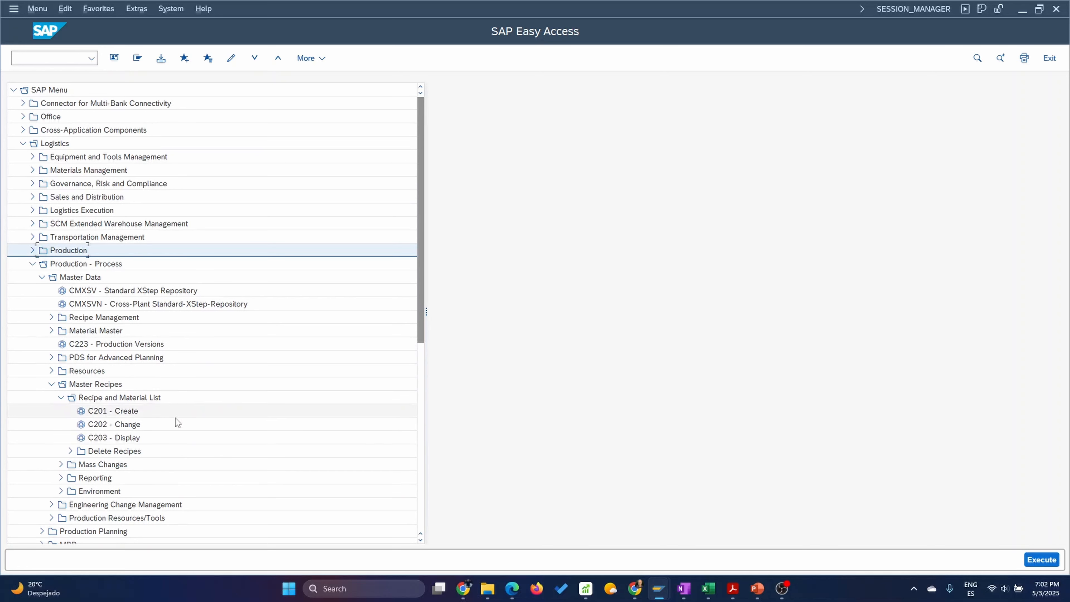
double_click(103, 424)
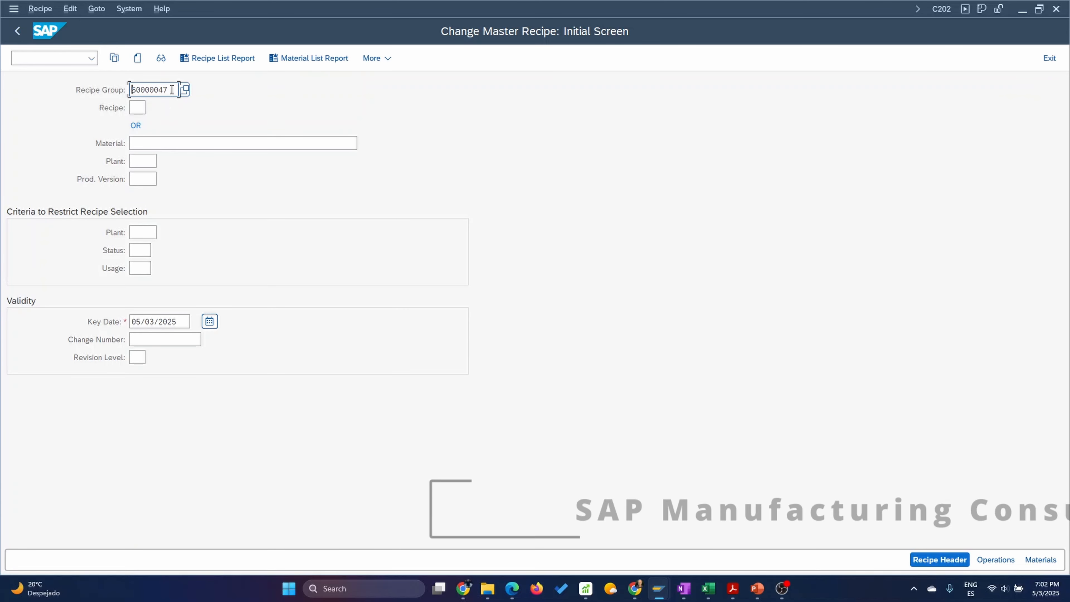
Clear the recipe group and enter material SG2_CP as the recipe selection.
key(BackSpace)
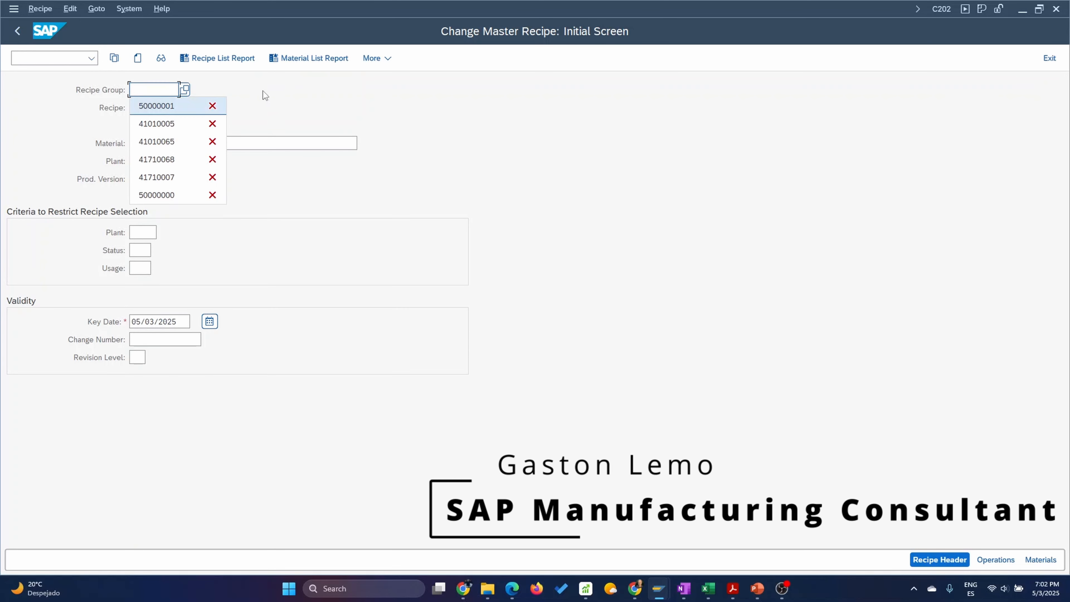
key(Escape)
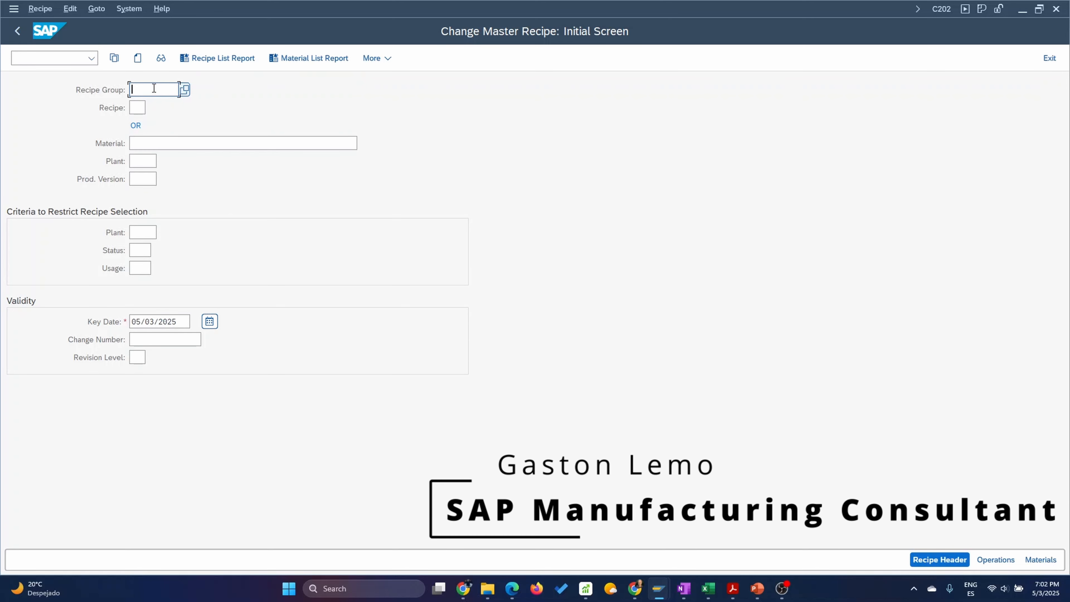
click(142, 107)
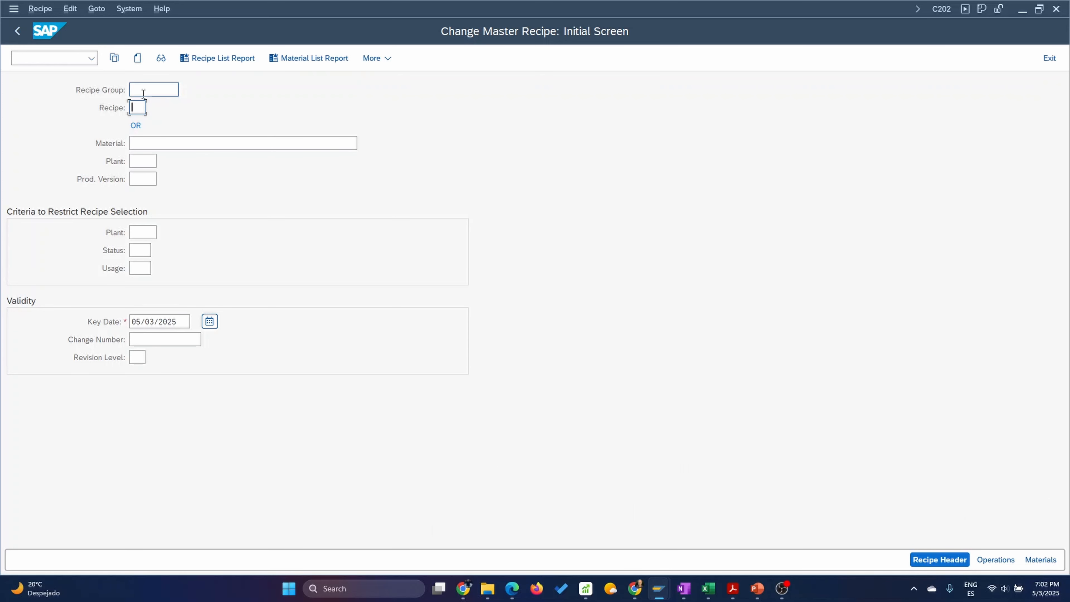
click(141, 144)
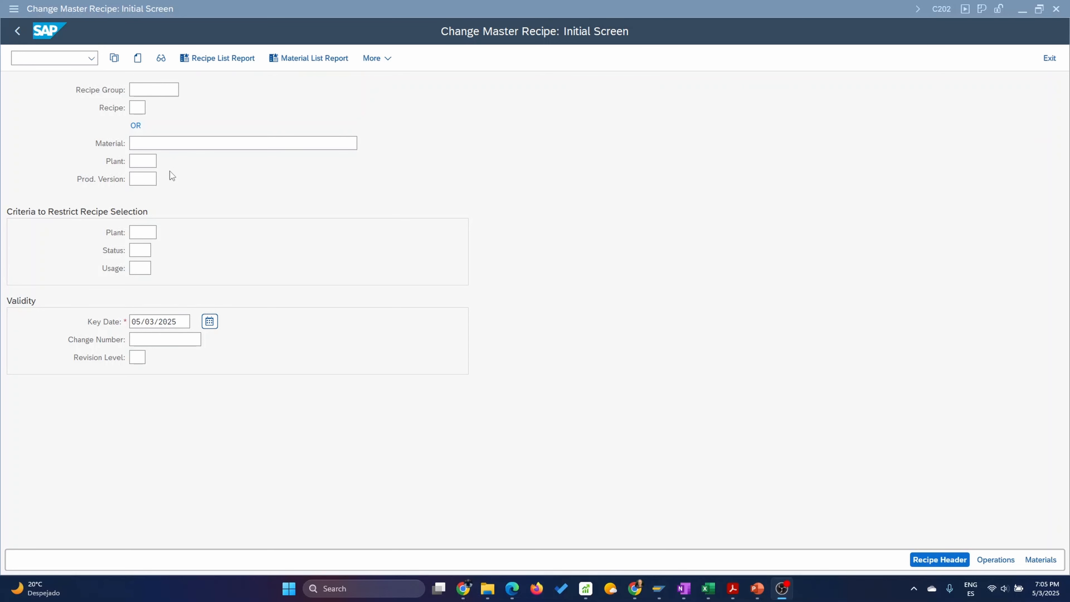
click(167, 145)
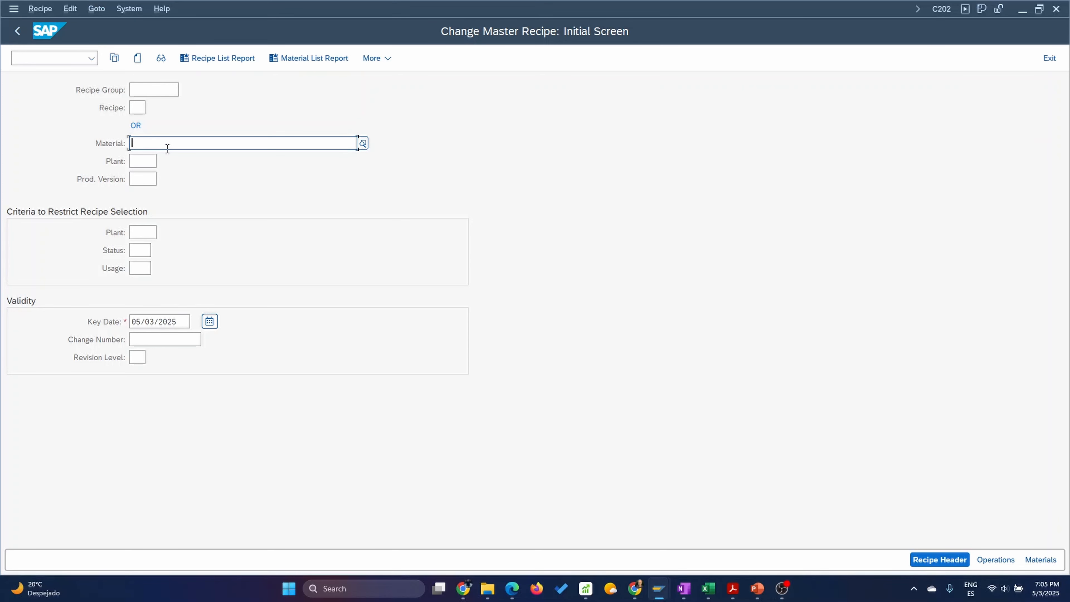
text(SG)
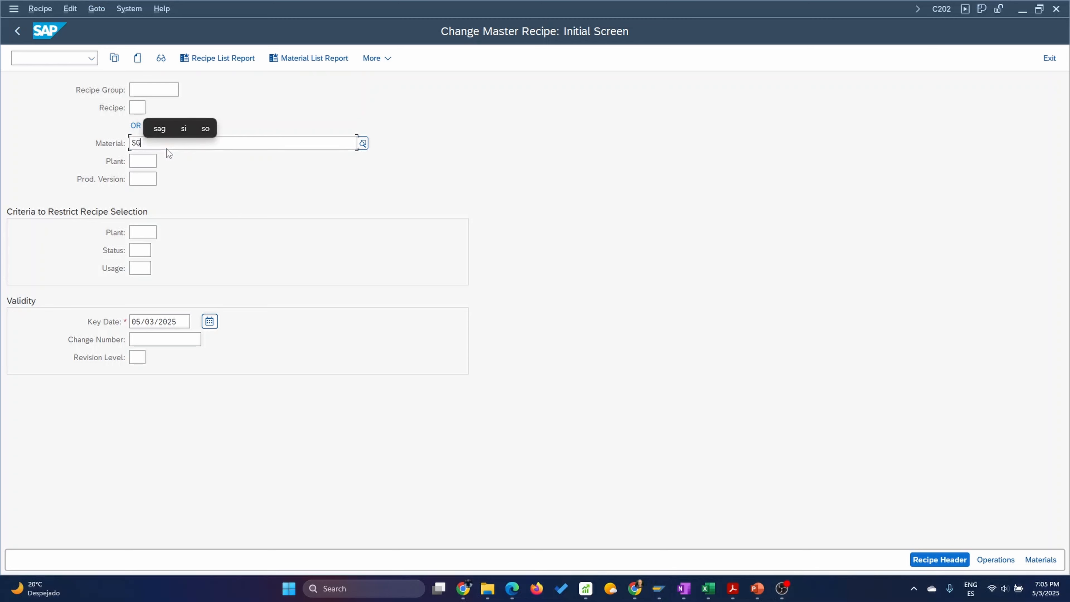
text(2_)
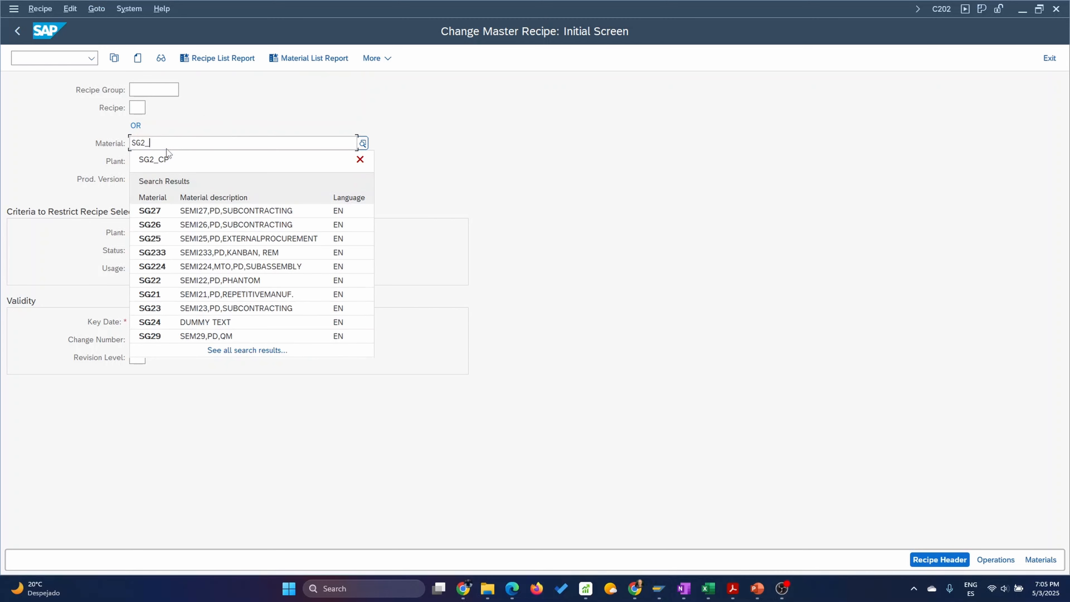
text(CP)
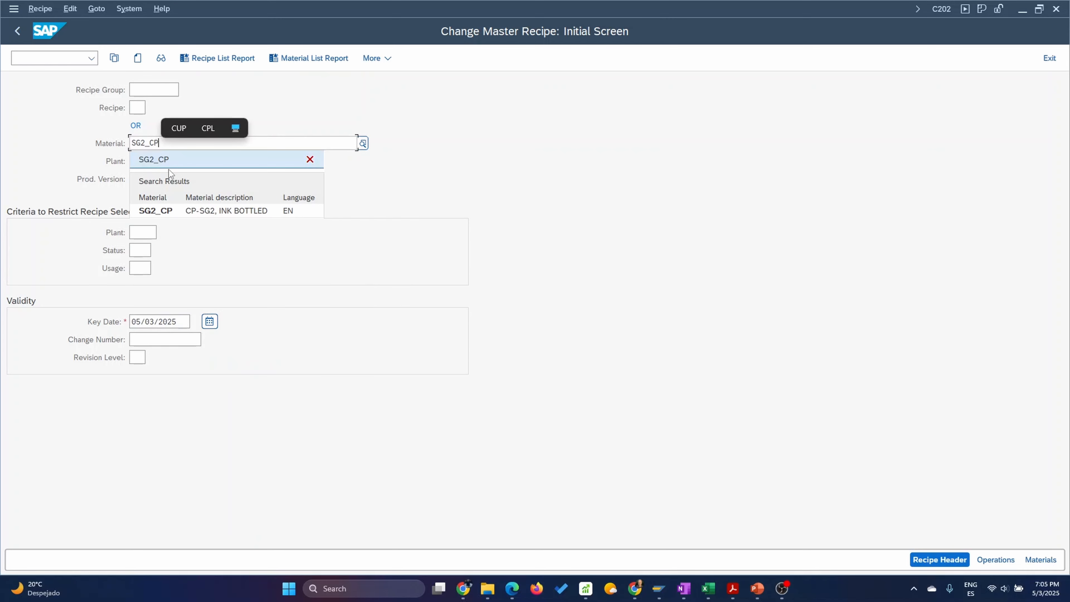
Set the plant to 1710 and open the operations of the material's recipe with group counter 1.
click(142, 163)
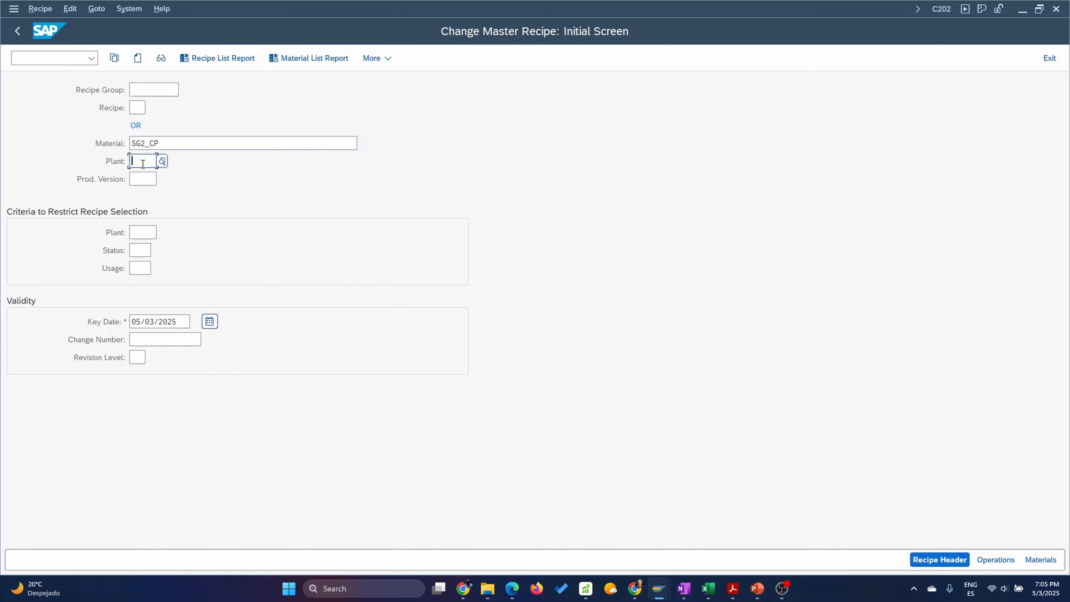
text(1710)
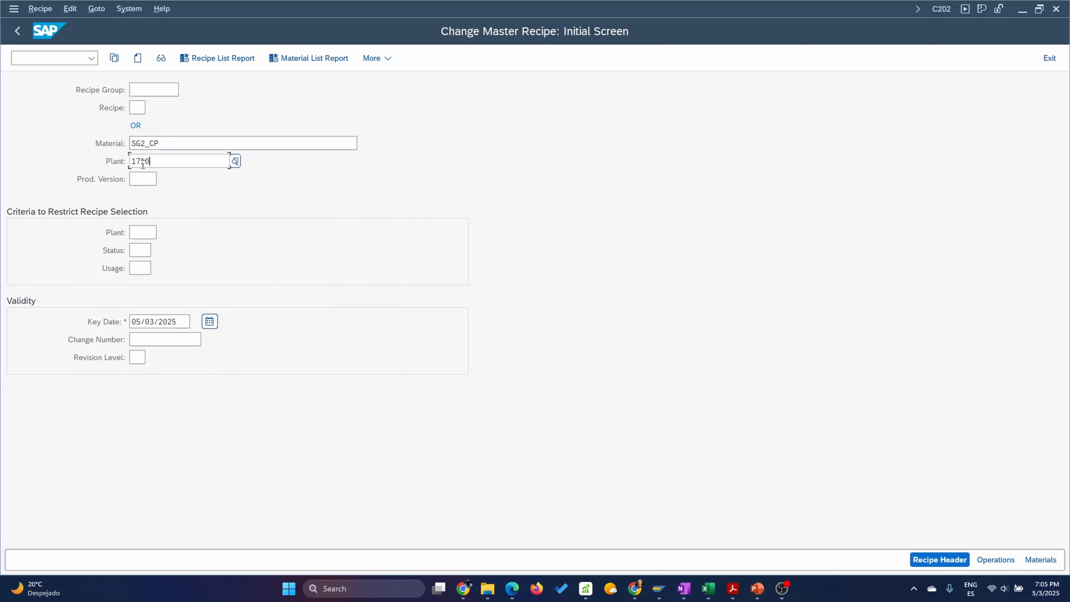
click(177, 228)
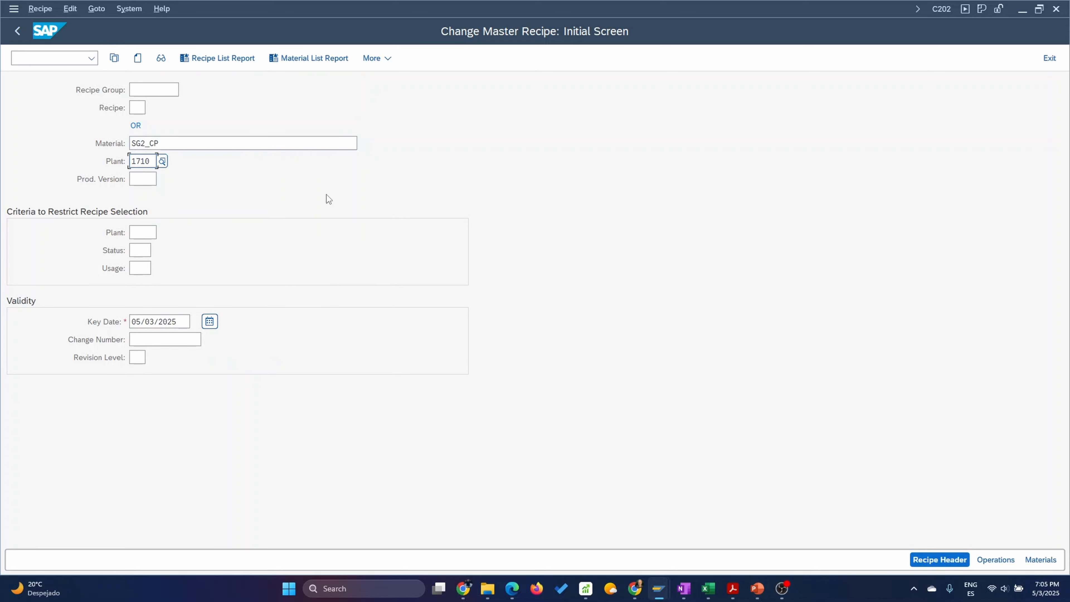
key(Return)
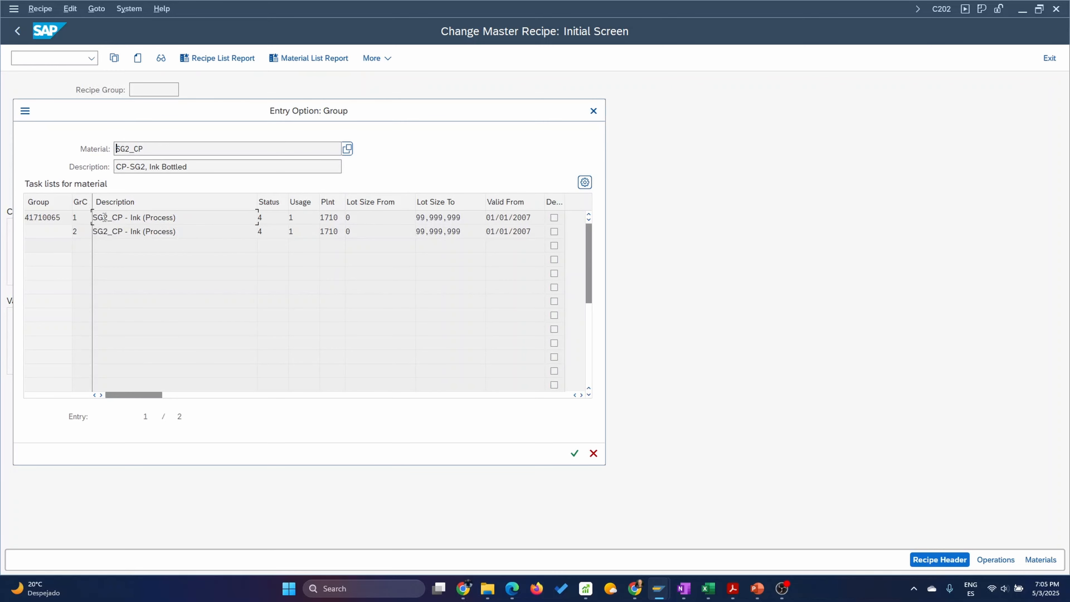
double_click(124, 218)
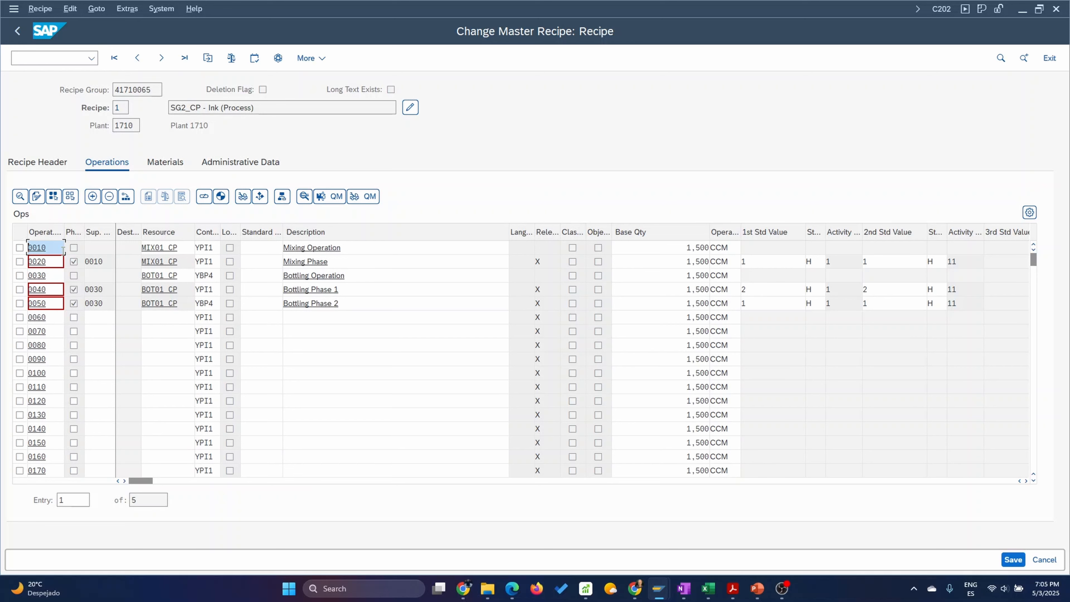
Widen the operation number, phase indicator and superior operation columns so their headings are fully readable.
drag(65, 232, 3, 248)
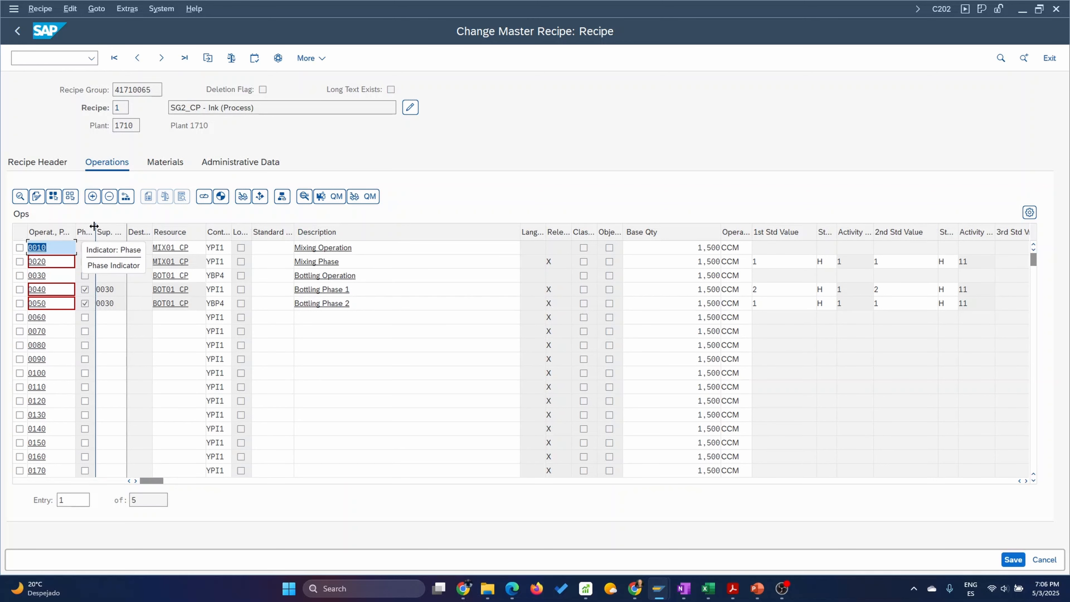
drag(93, 227, 140, 234)
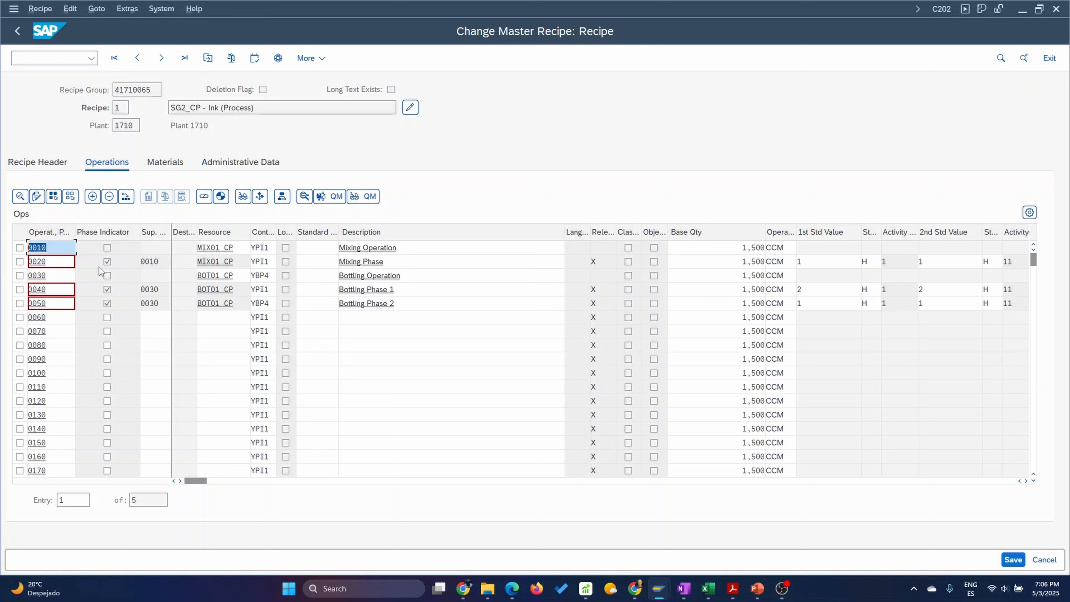
click(52, 264)
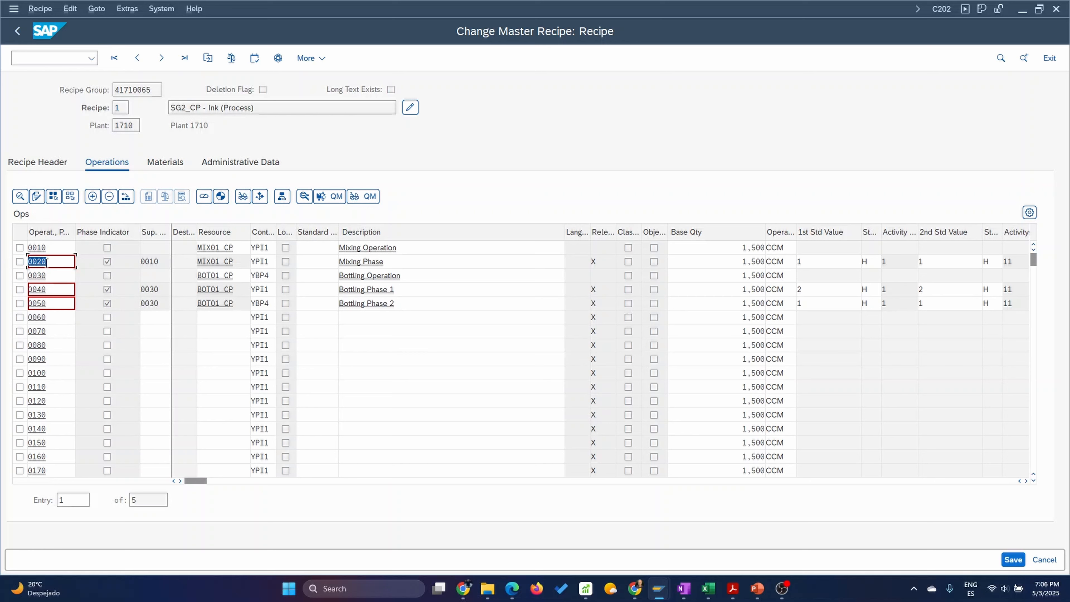
click(162, 262)
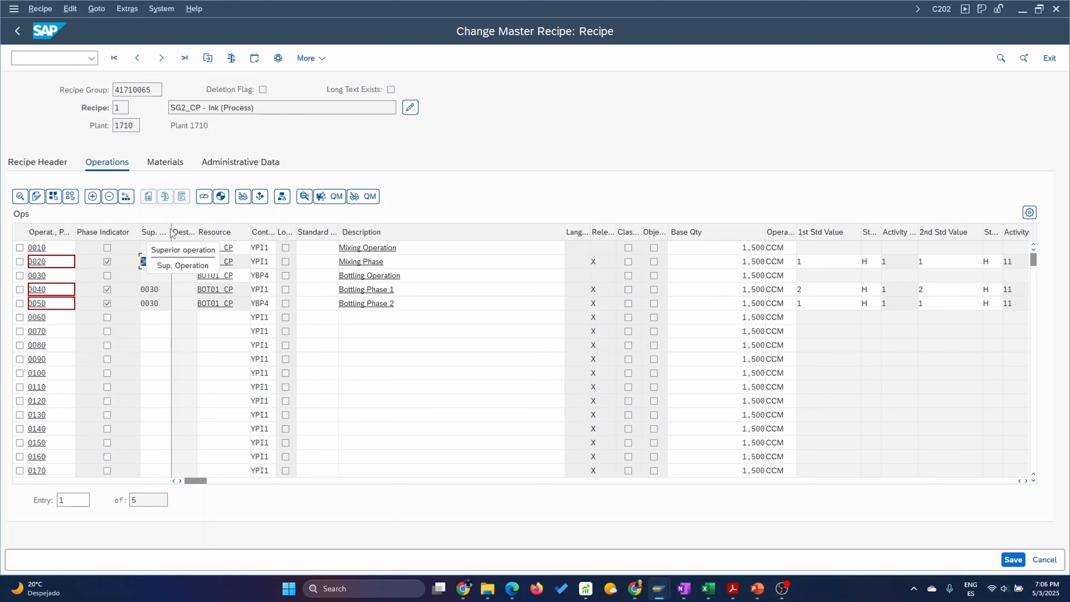
drag(172, 233, 223, 242)
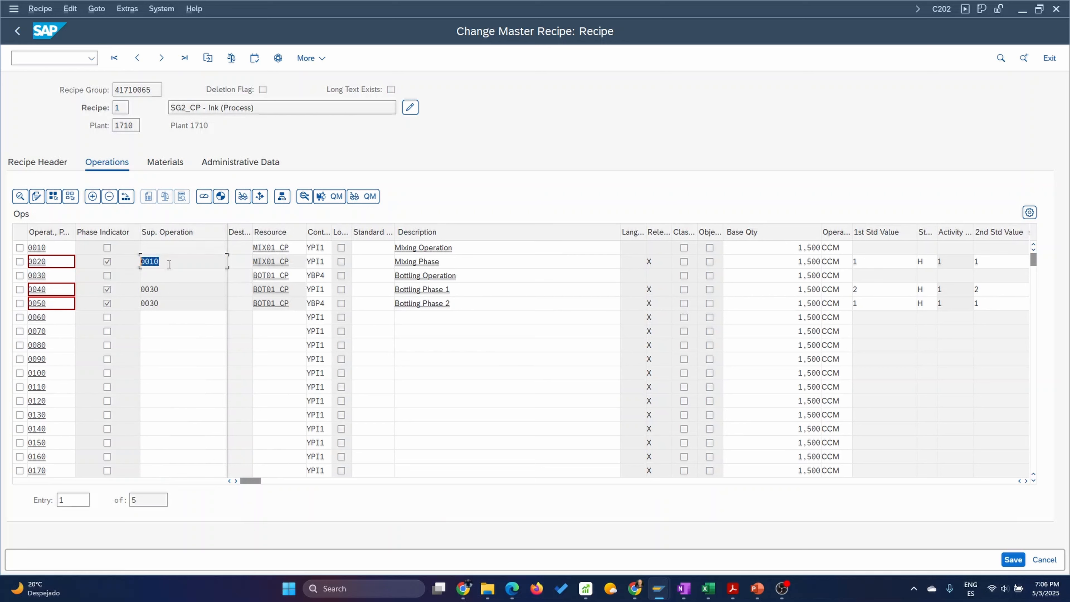
Examine how the mixing and bottling phases are assigned to superior operations 0010 and 0030.
click(180, 264)
click(50, 262)
double_click(48, 248)
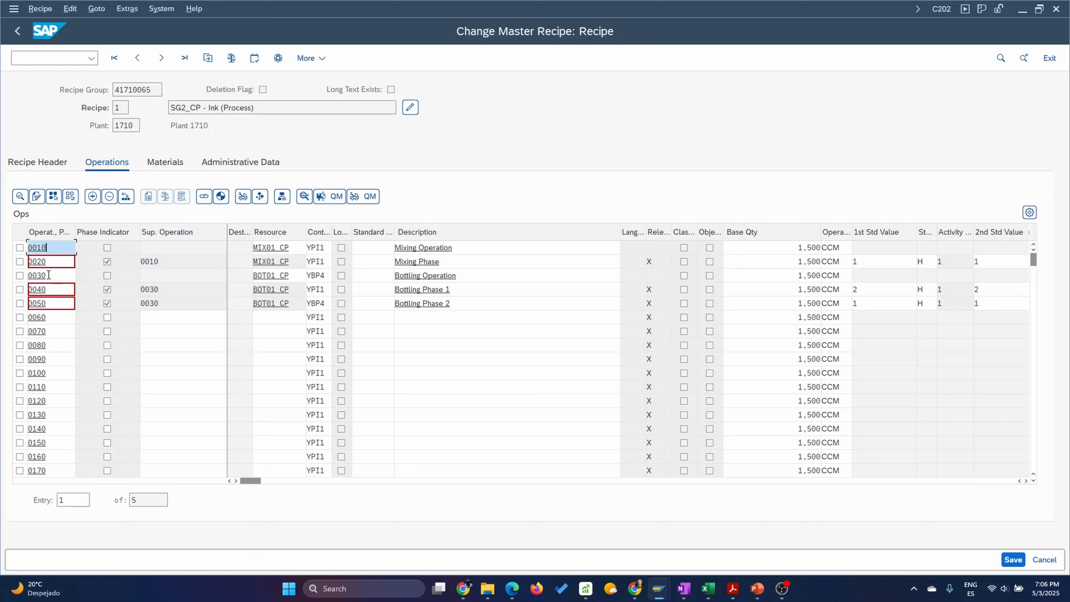
double_click(49, 274)
click(54, 291)
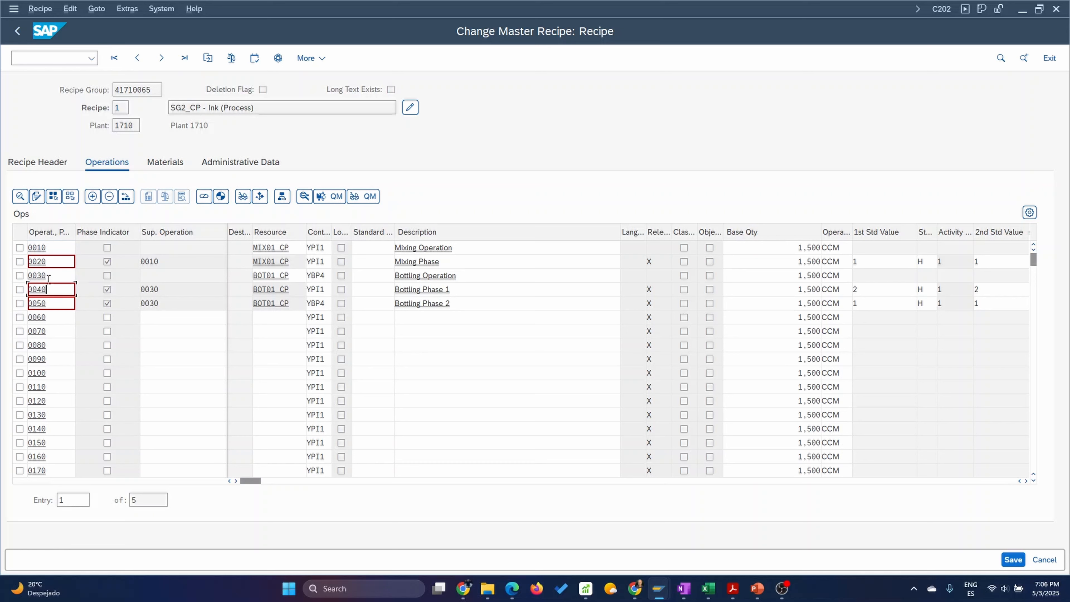
click(52, 302)
drag(155, 303, 134, 287)
Renumber the Mixing Phase under operation 0010 as 0011.
click(46, 262)
key(BackSpace)
key(BackSpace)
text(11)
Renumber Bottling Phase 1 as 0031 and Bottling Phase 2 as 0032.
click(46, 289)
key(BackSpace)
key(BackSpace)
text(31)
key(BackSpace)
key(BackSpace)
text(32)
drag(49, 261, 9, 261)
click(49, 248)
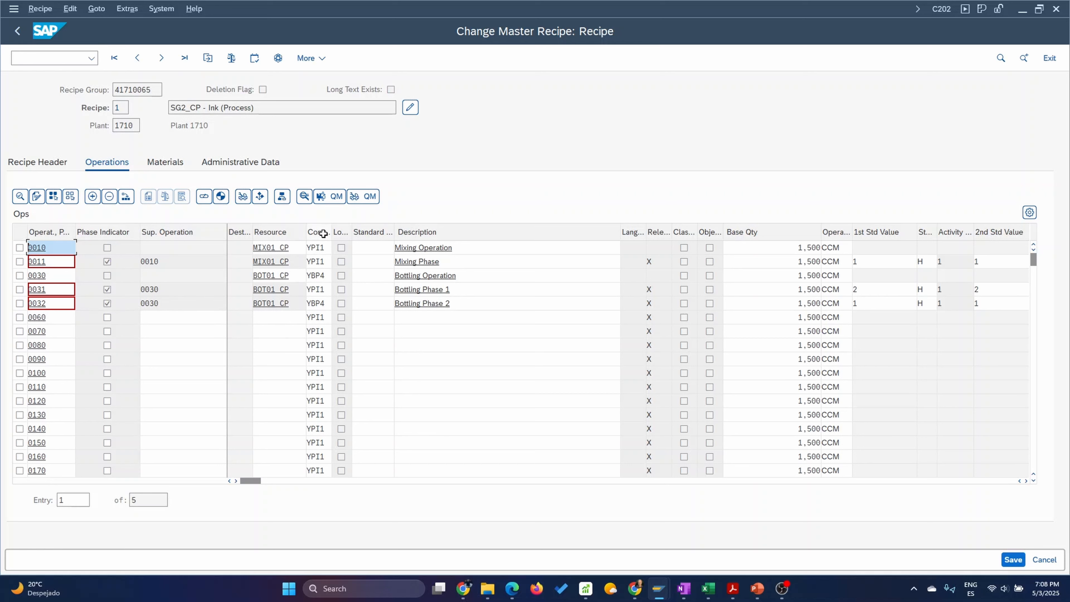
Check the control key of Bottling Phase 2 and look up the possible control keys for the first empty row.
click(324, 304)
drag(324, 304, 296, 304)
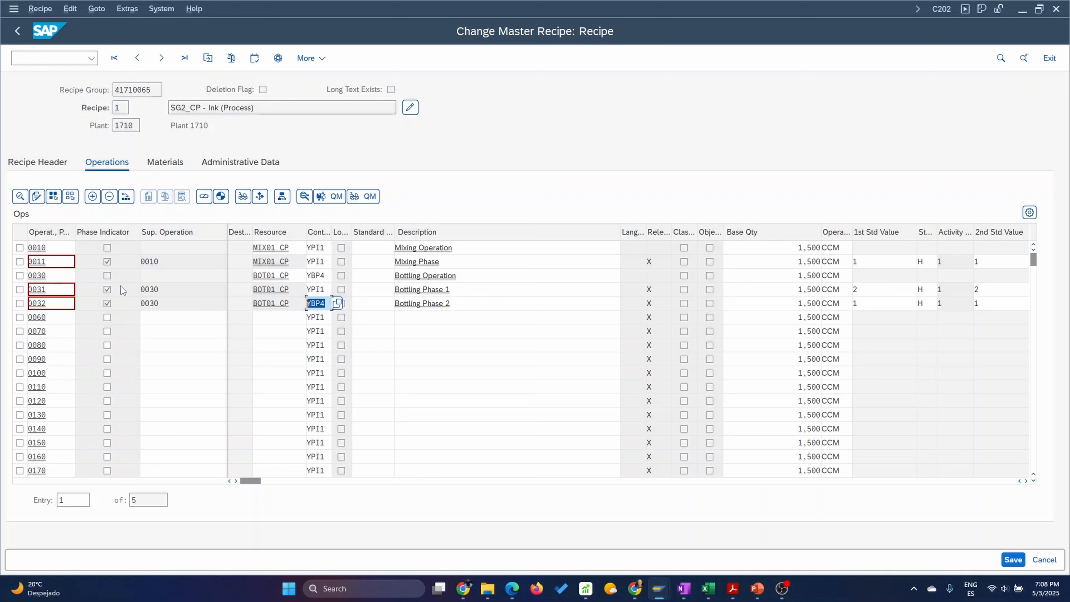
click(323, 316)
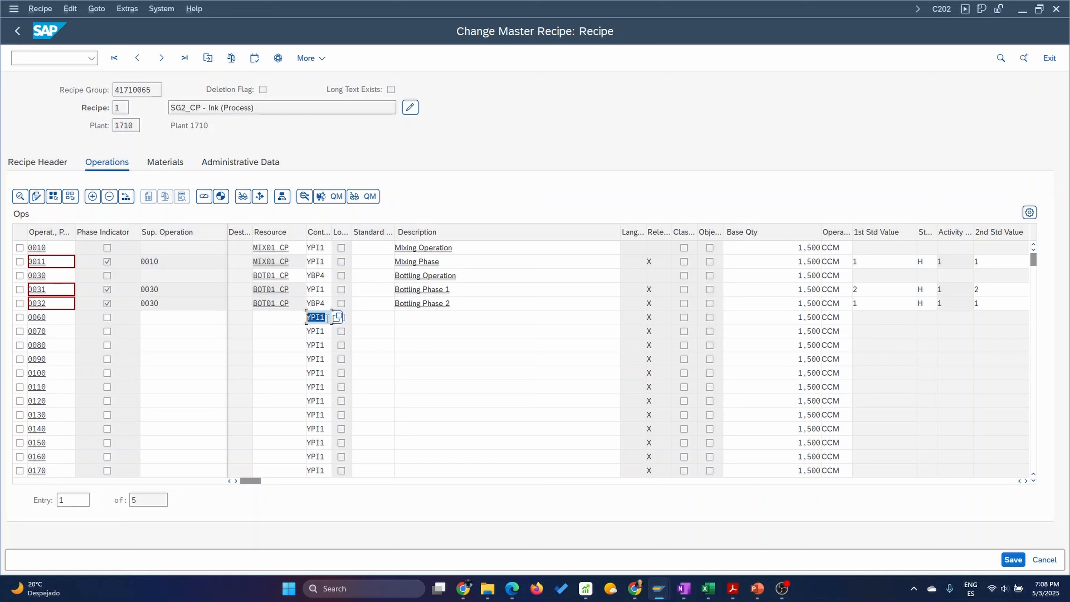
click(339, 317)
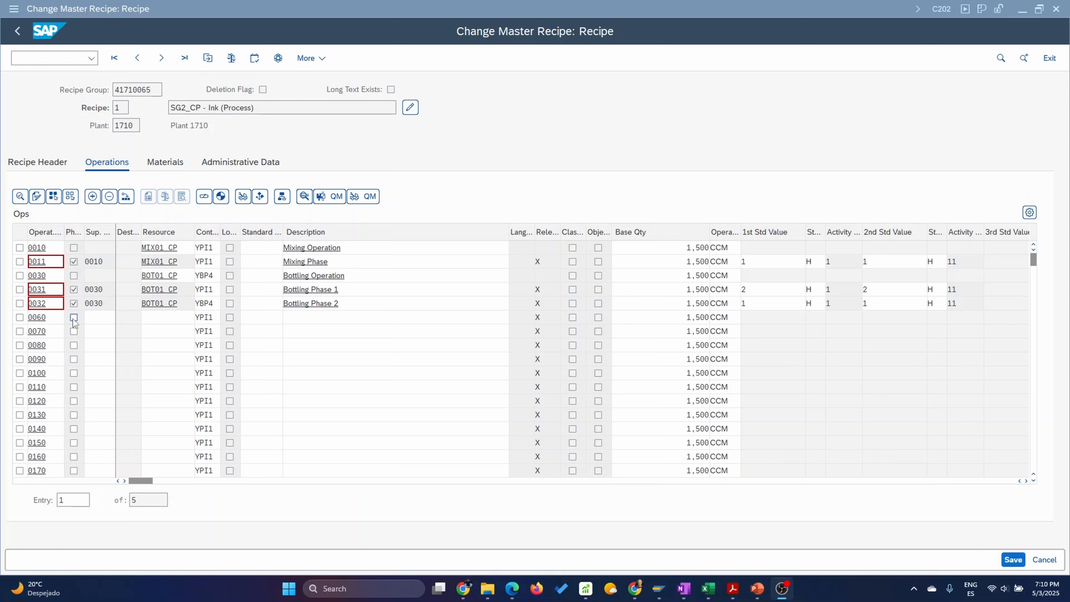
Add line 0033 in the first empty row as a phase of superior operation 0030.
click(37, 317)
text(33)
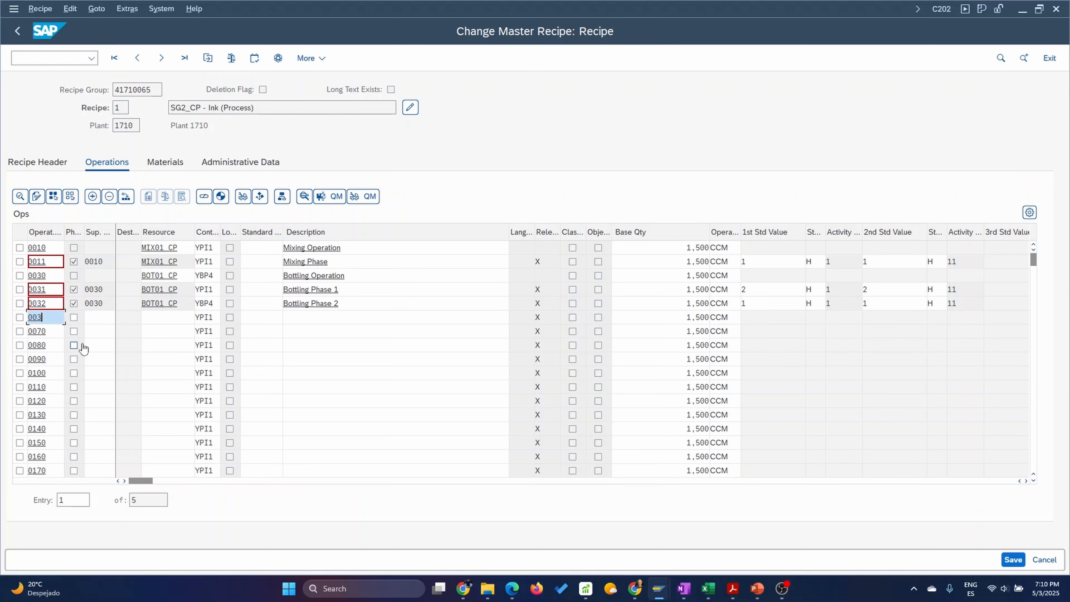
click(74, 317)
click(103, 320)
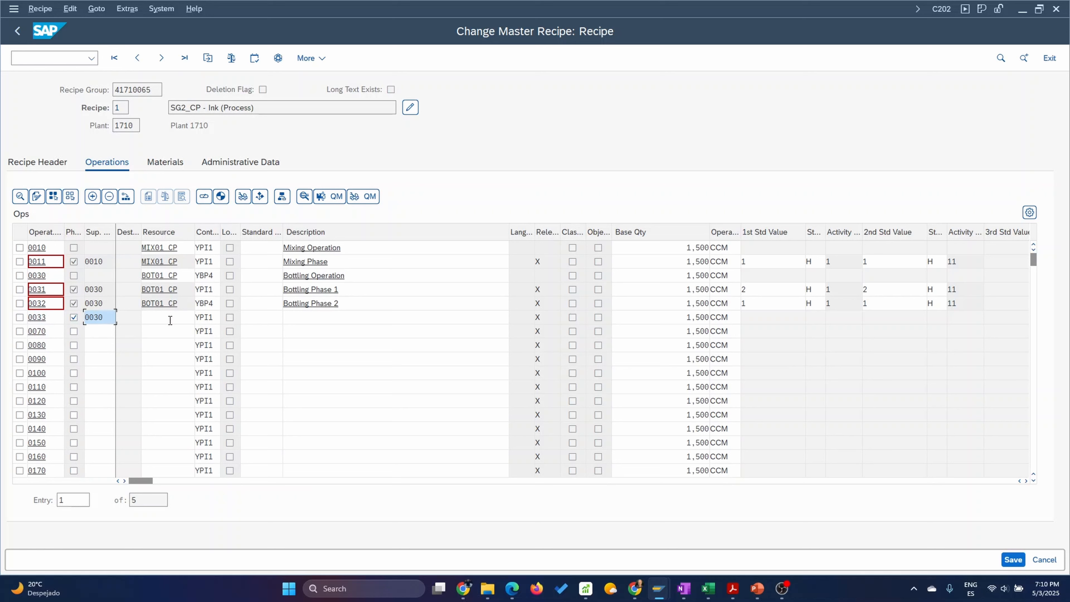
Assign control key QM01 to phase 0033.
double_click(215, 318)
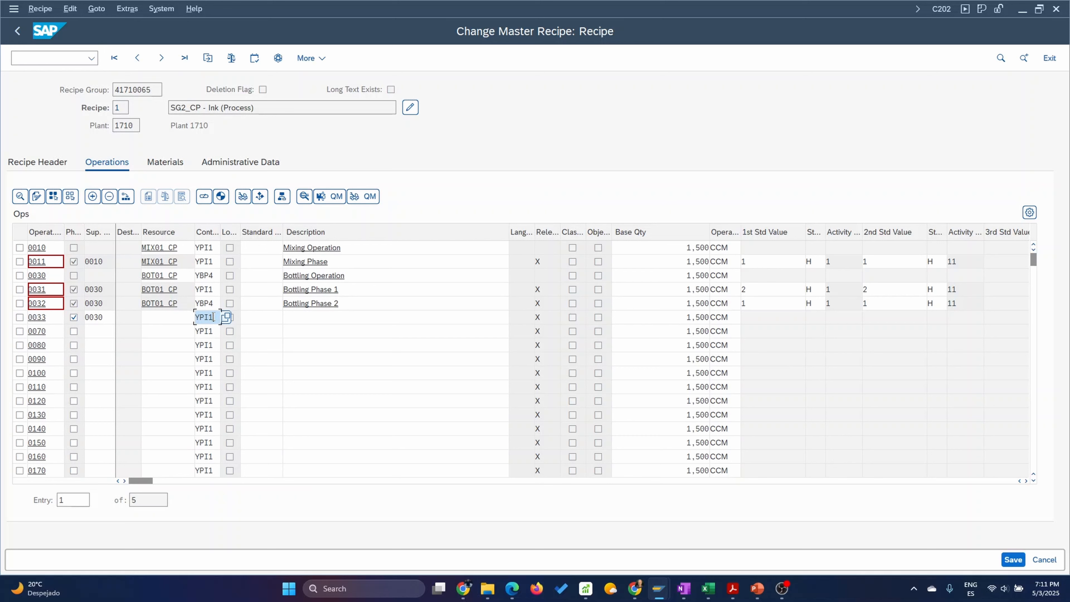
drag(213, 317, 183, 316)
text(QM01)
key(Return)
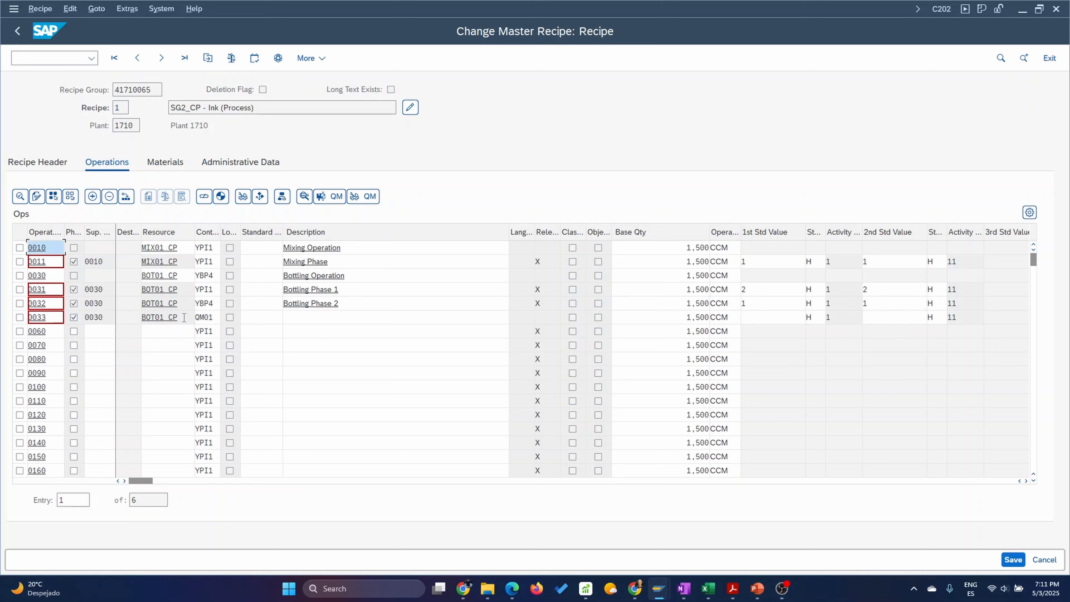
Pick standard text key QM001, Quality Control Operation, for phase 0033 to fill its description.
click(261, 316)
click(288, 317)
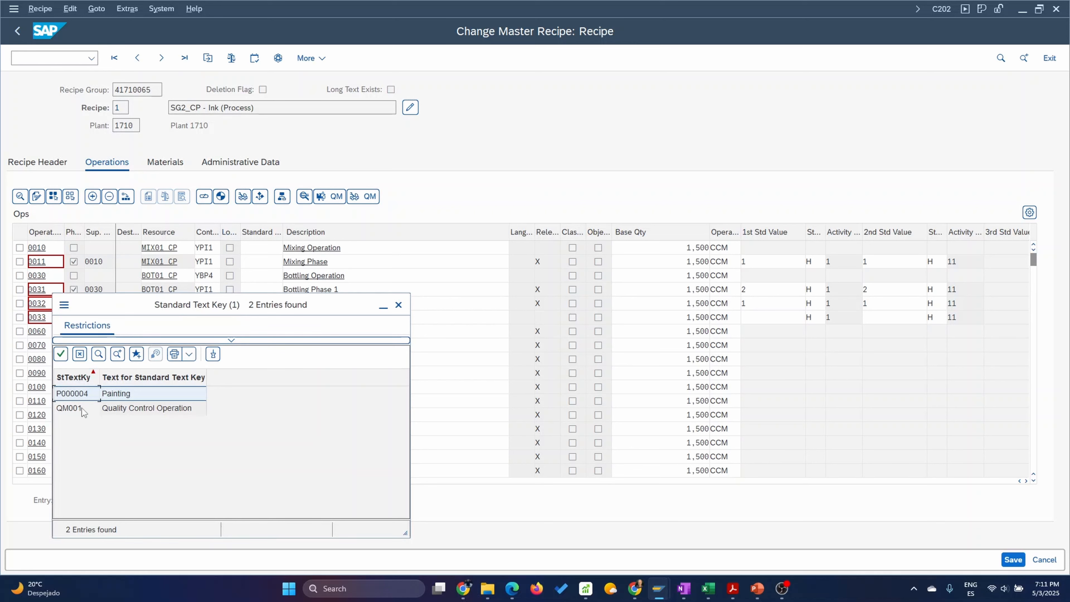
double_click(72, 408)
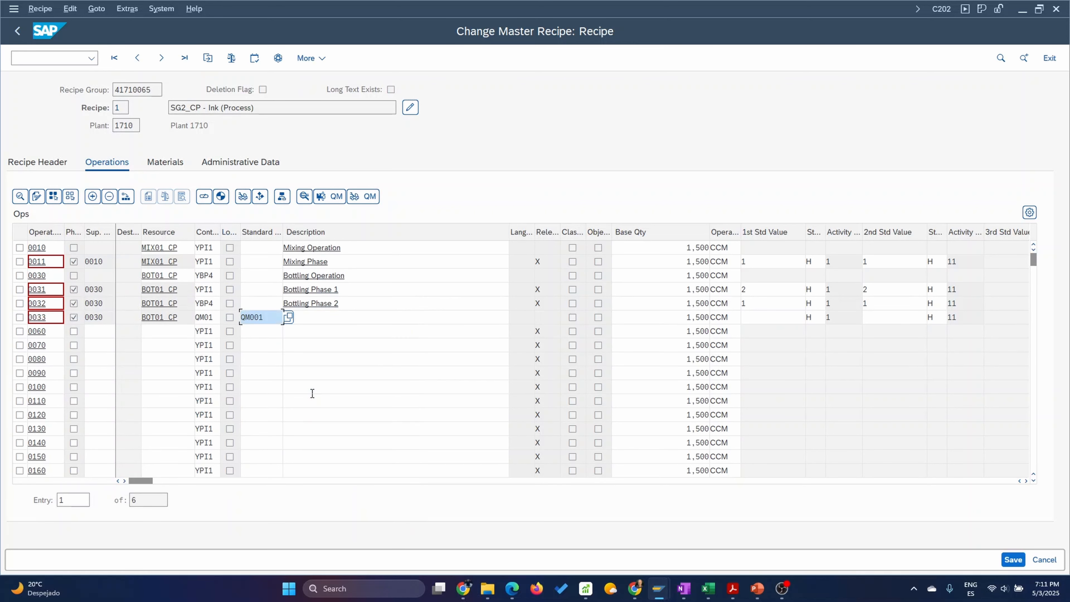
key(Return)
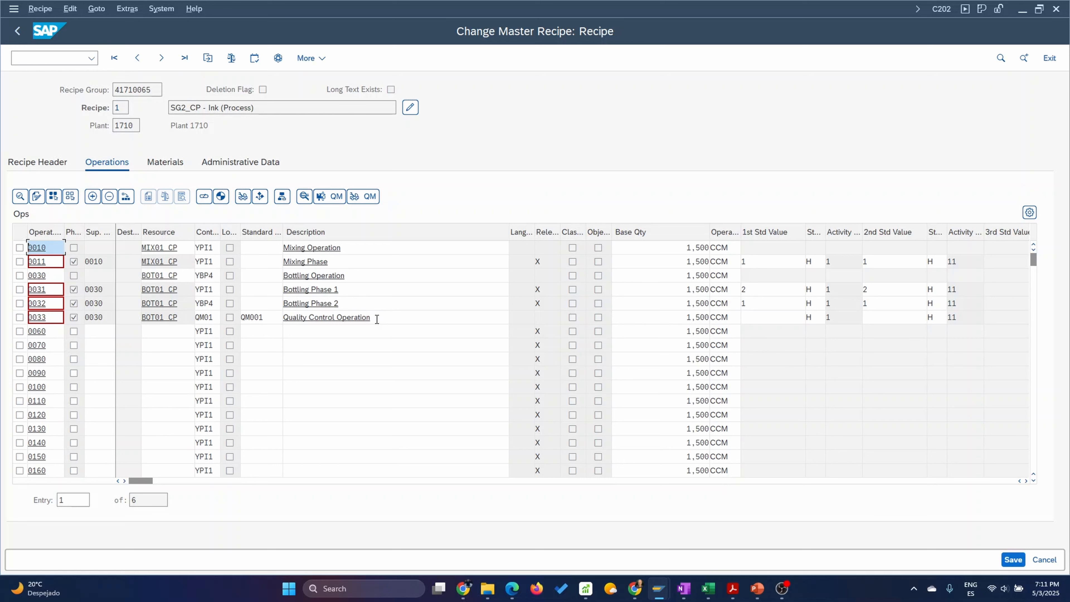
Remove the standard text key from phase 0033 and change its description to Quality Control Phase.
drag(266, 317, 222, 316)
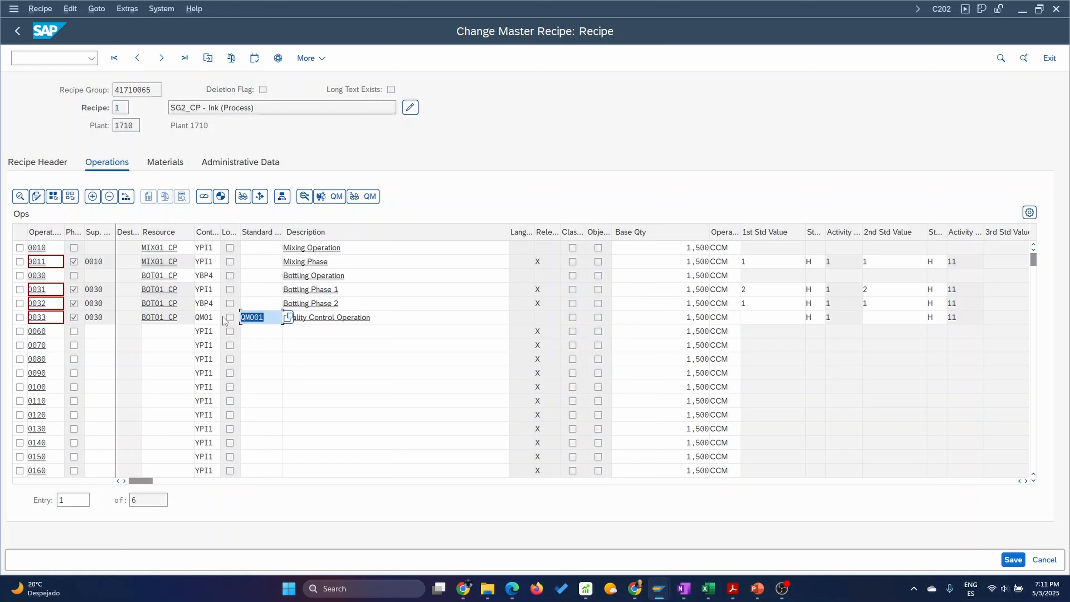
key(Delete)
click(382, 317)
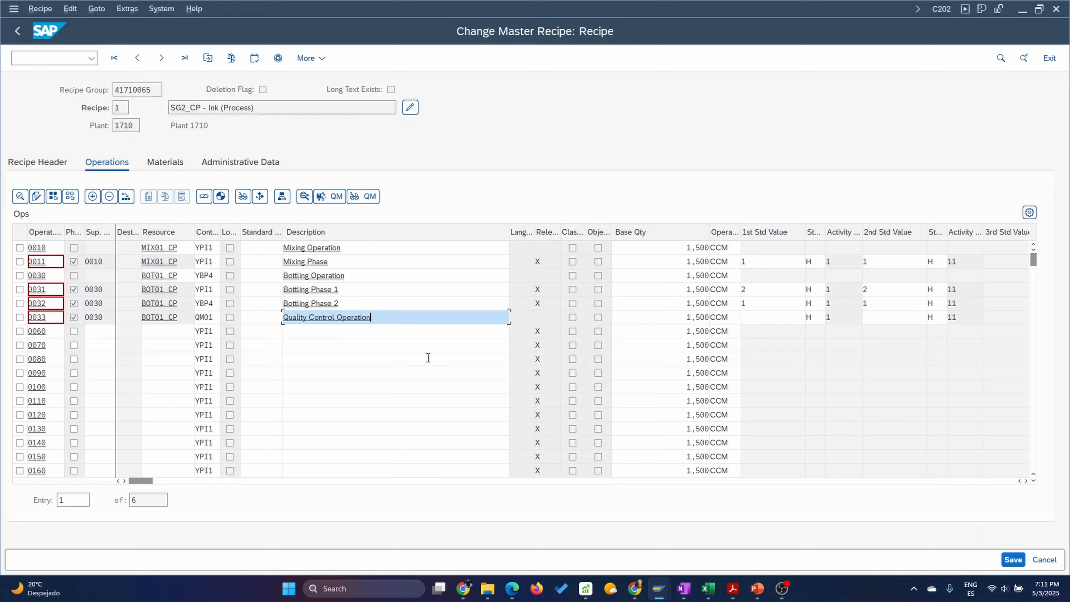
key(BackSpace)
key(BackSpace)
key(BackSpace)
key(BackSpace)
key(BackSpace)
key(BackSpace)
key(BackSpace)
key(BackSpace)
key(BackSpace)
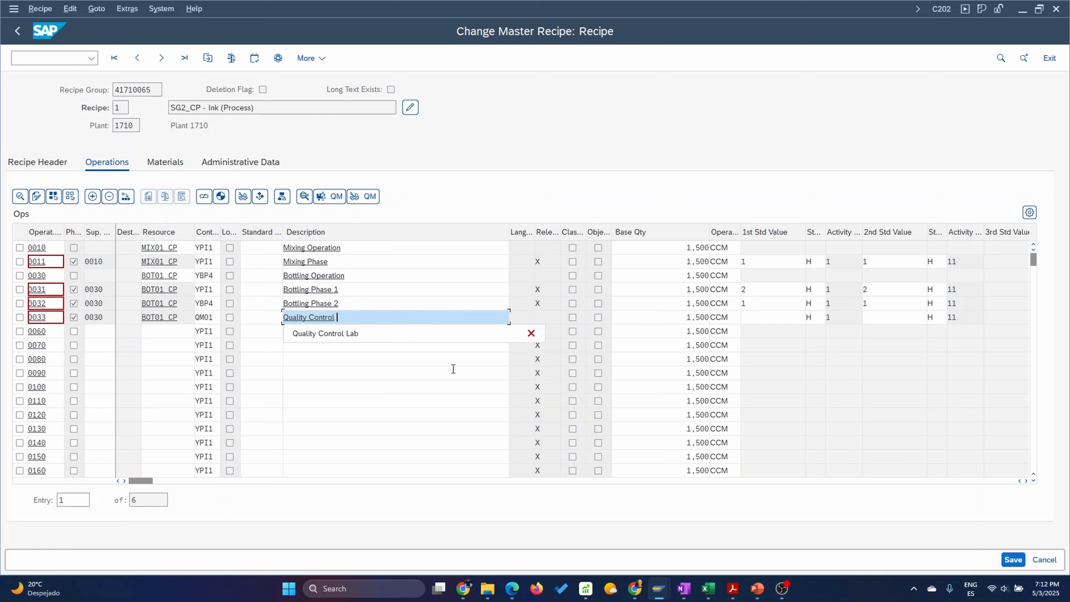
text(Phase)
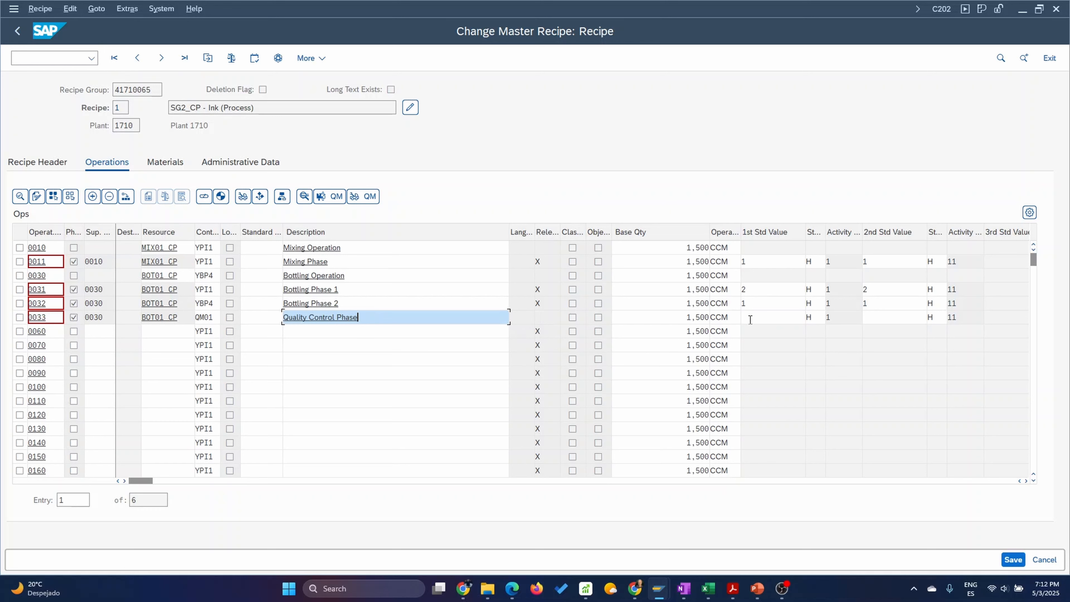
Set the first standard value of phase 0033 to 10 MIN.
click(785, 322)
key(Tab)
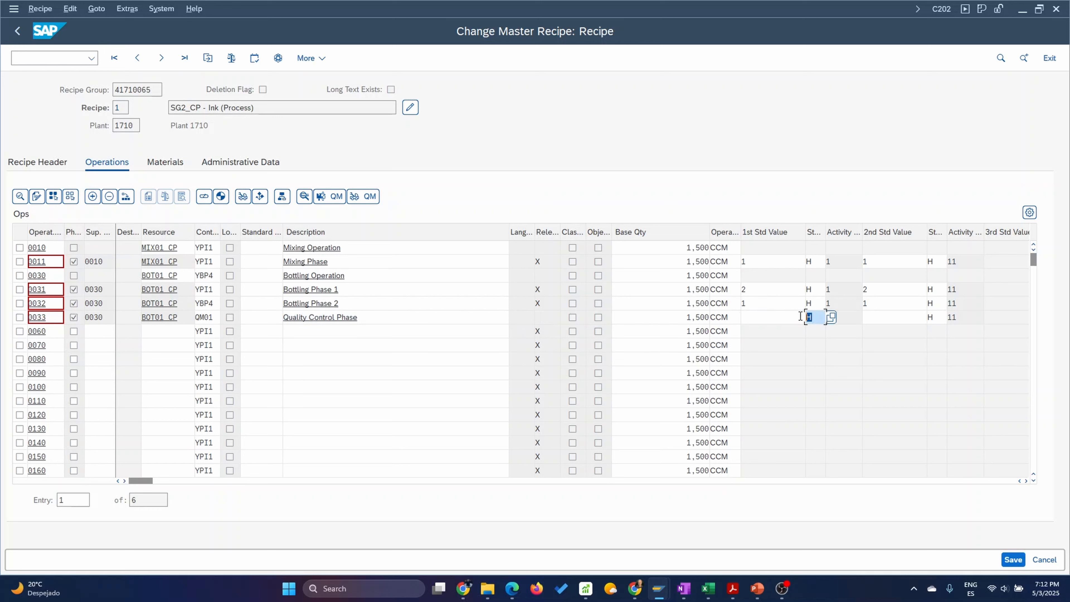
text(min)
click(778, 320)
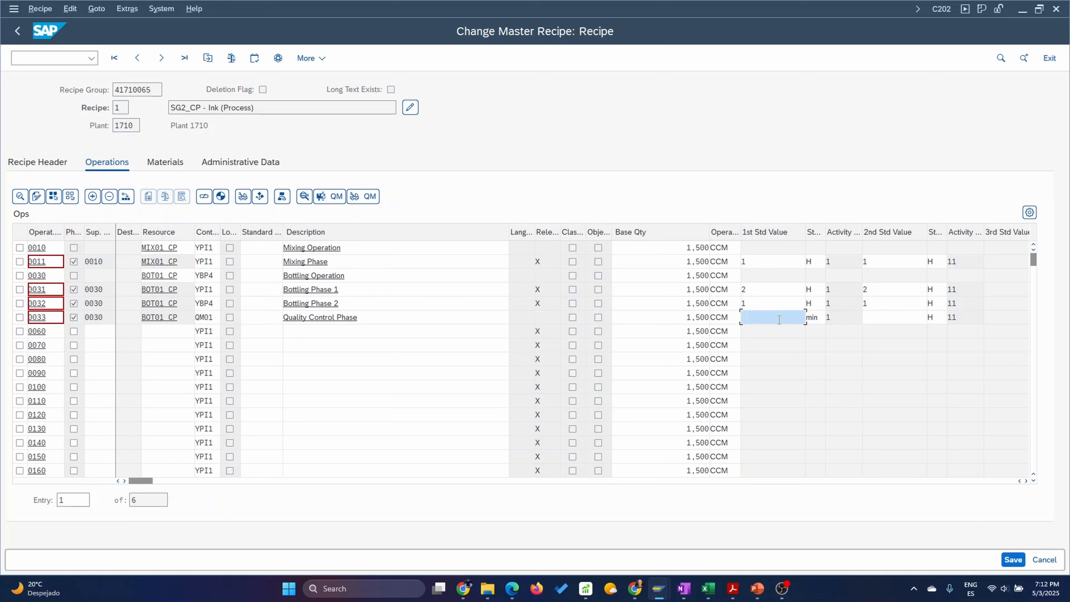
text(10)
key(Return)
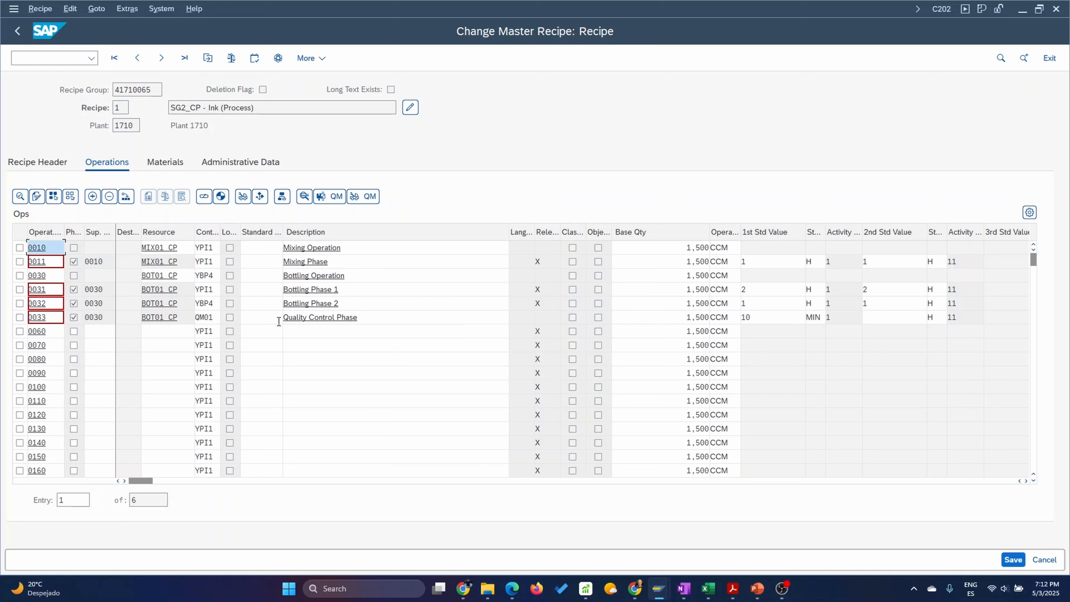
Add master inspection characteristic VISINSP with sampling procedure FIX01 to phase 0033 and return to the operations overview.
click(20, 317)
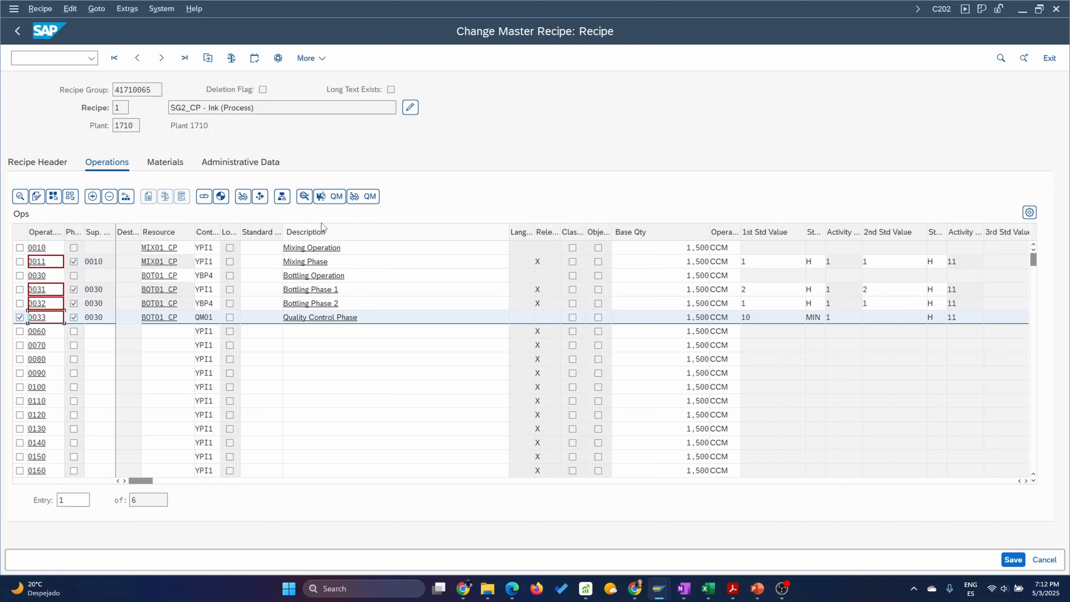
click(304, 197)
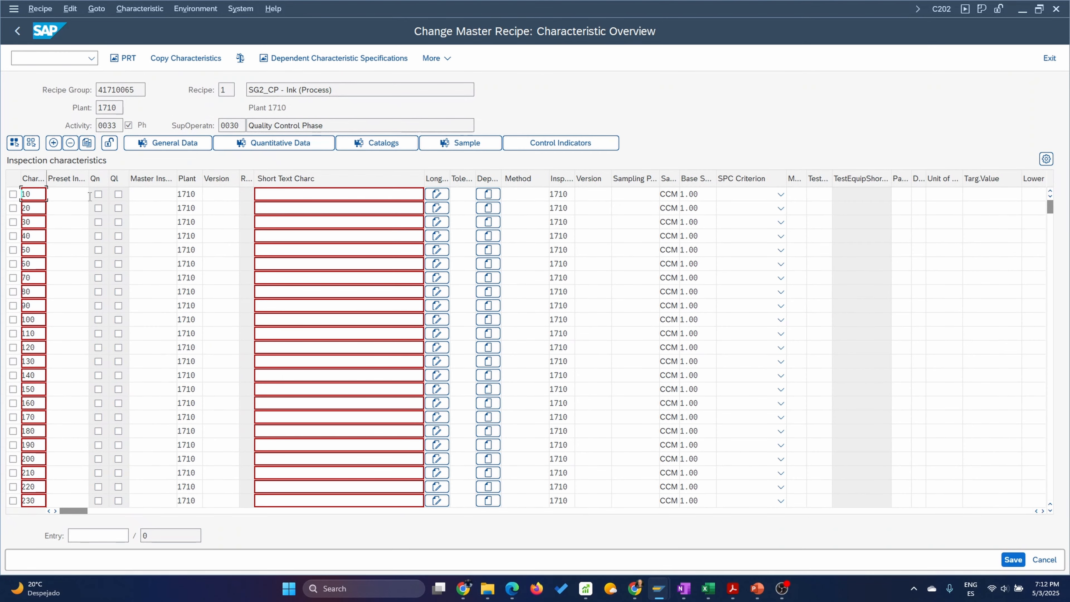
click(148, 193)
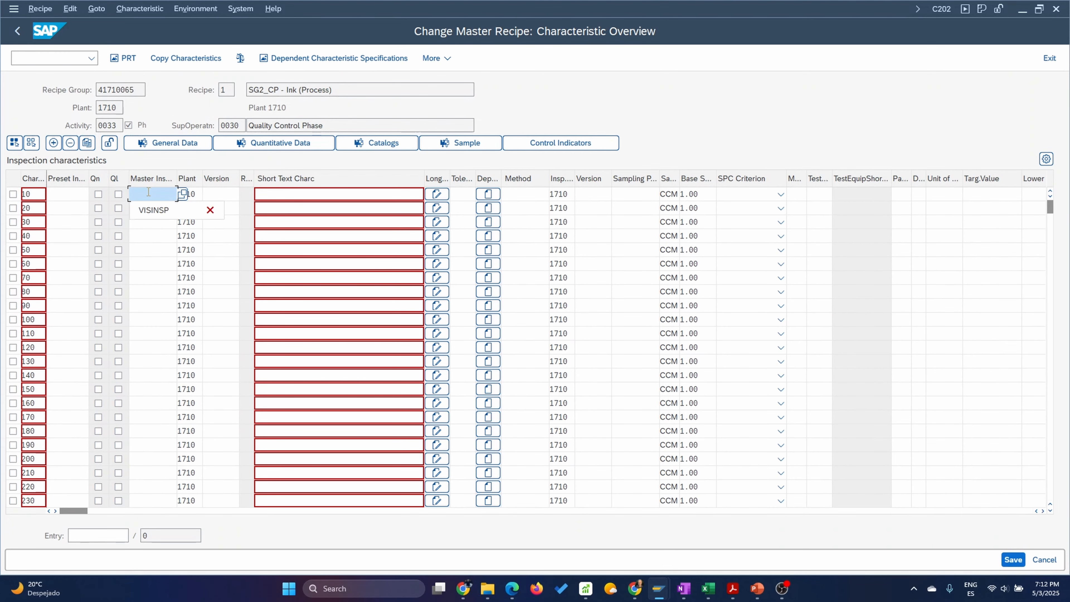
click(198, 209)
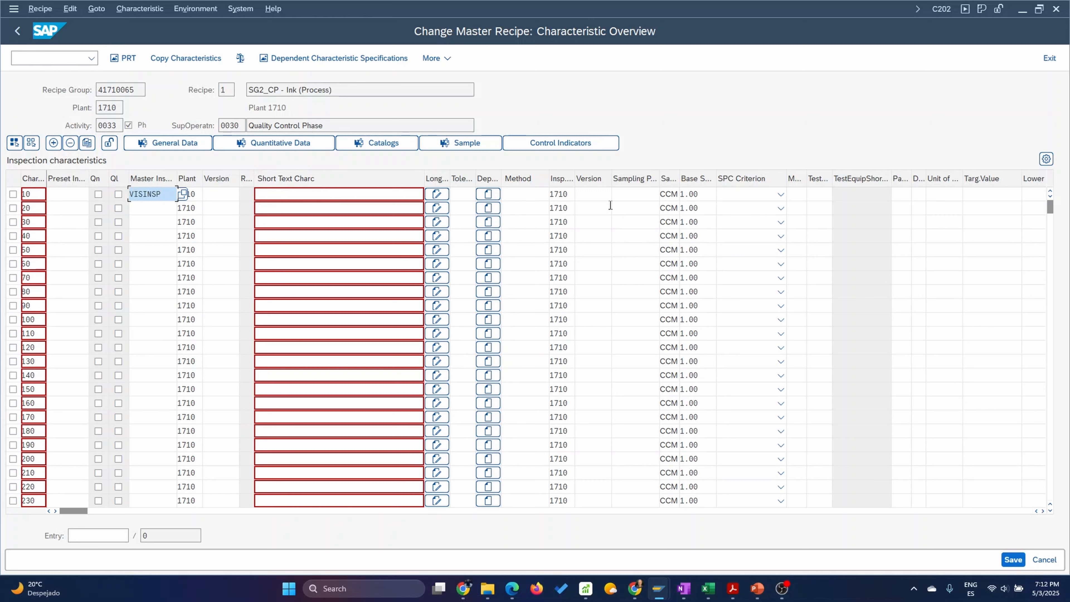
click(640, 197)
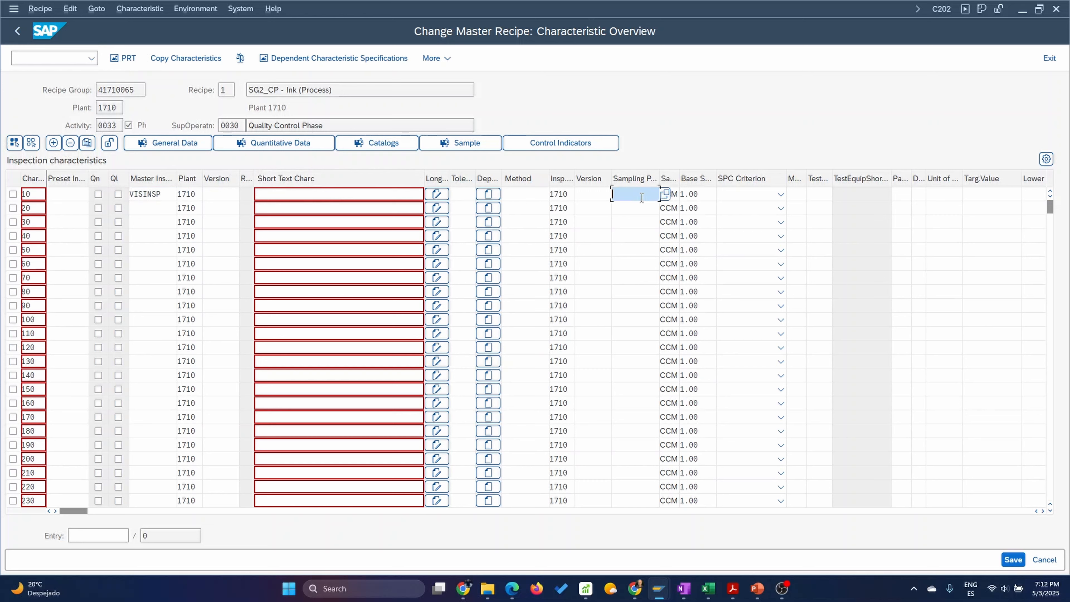
click(642, 198)
click(642, 209)
key(Return)
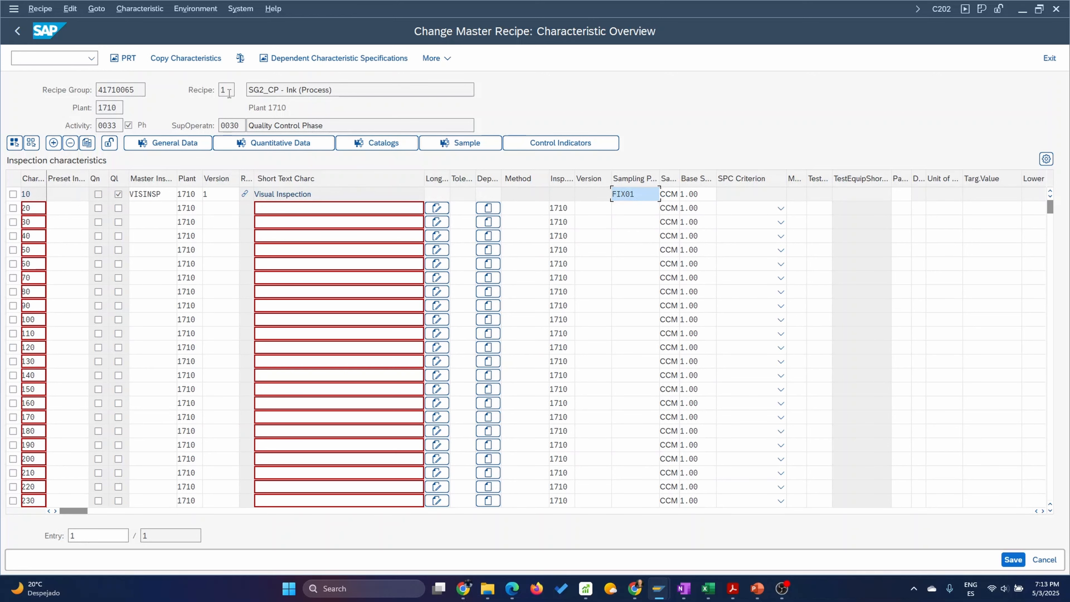
click(19, 36)
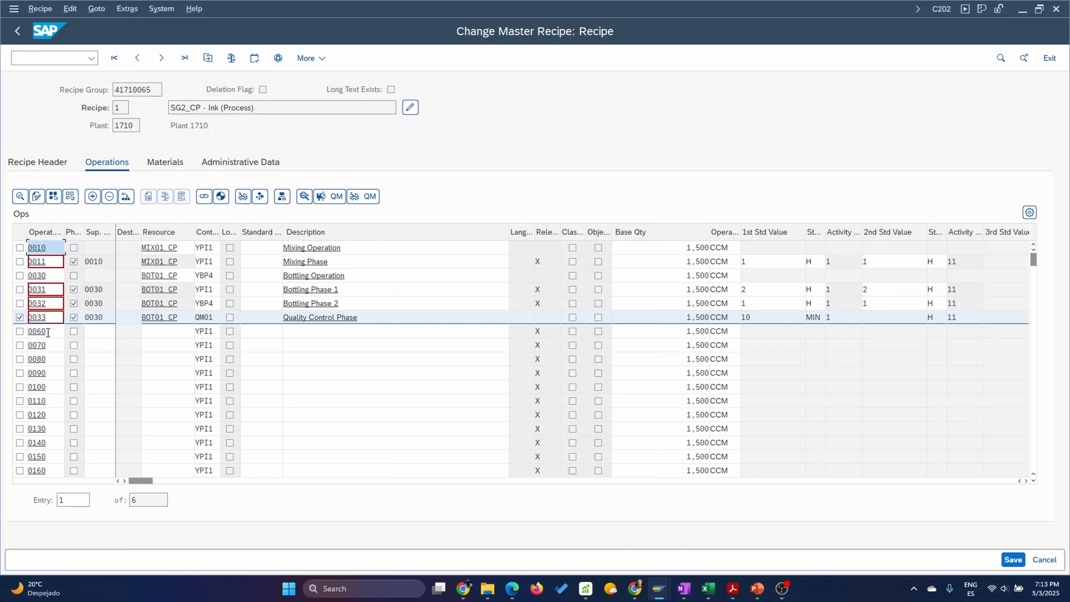
Try to add line 0061 as a phase of superior operation 0060 with control key QM01.
drag(49, 334, 27, 336)
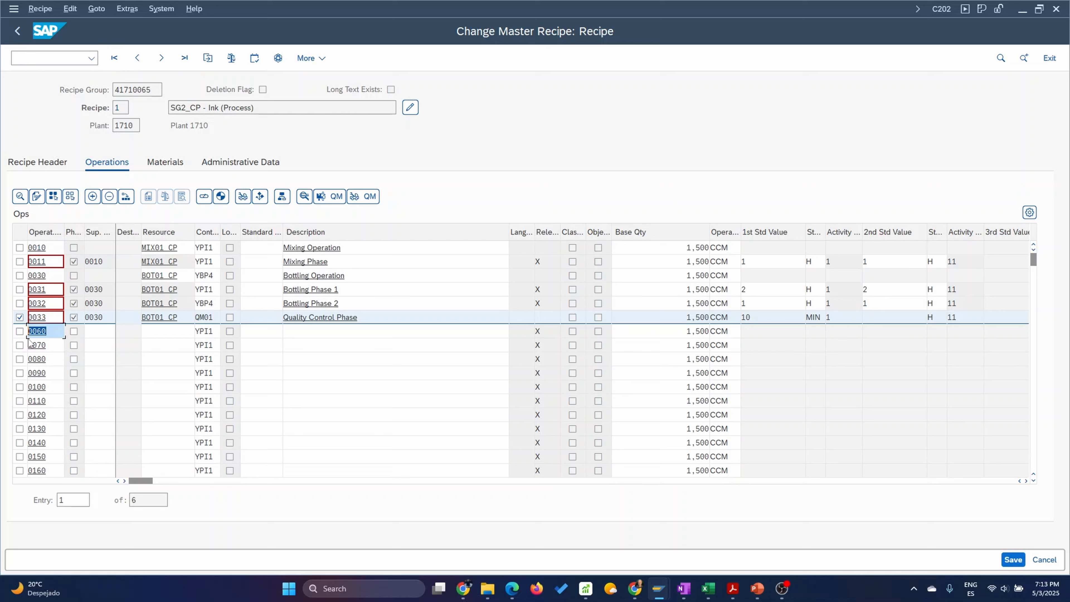
drag(37, 346, 49, 347)
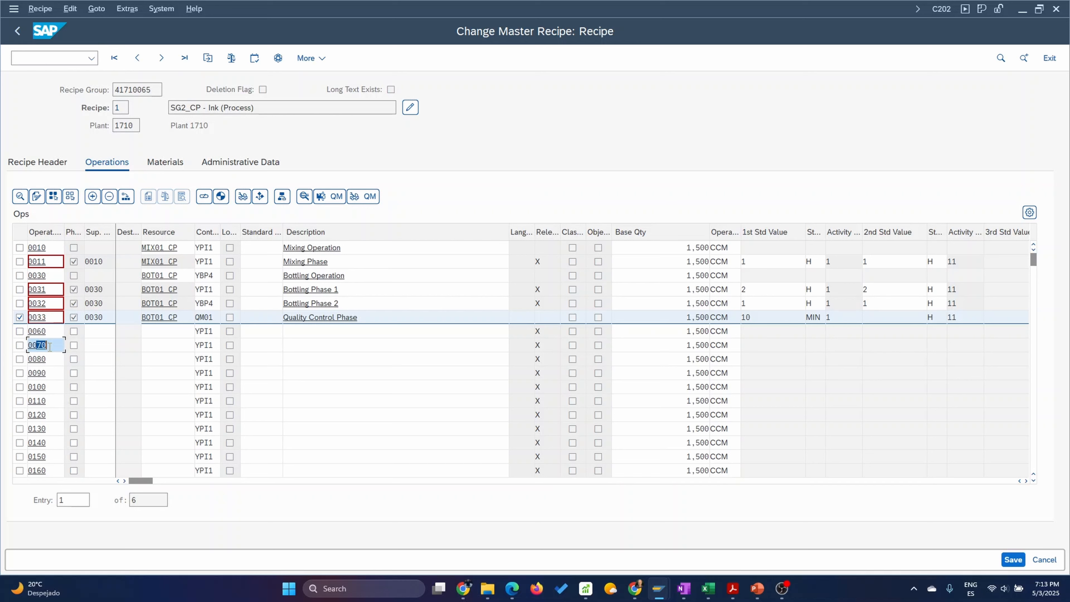
text(61)
click(74, 345)
click(96, 350)
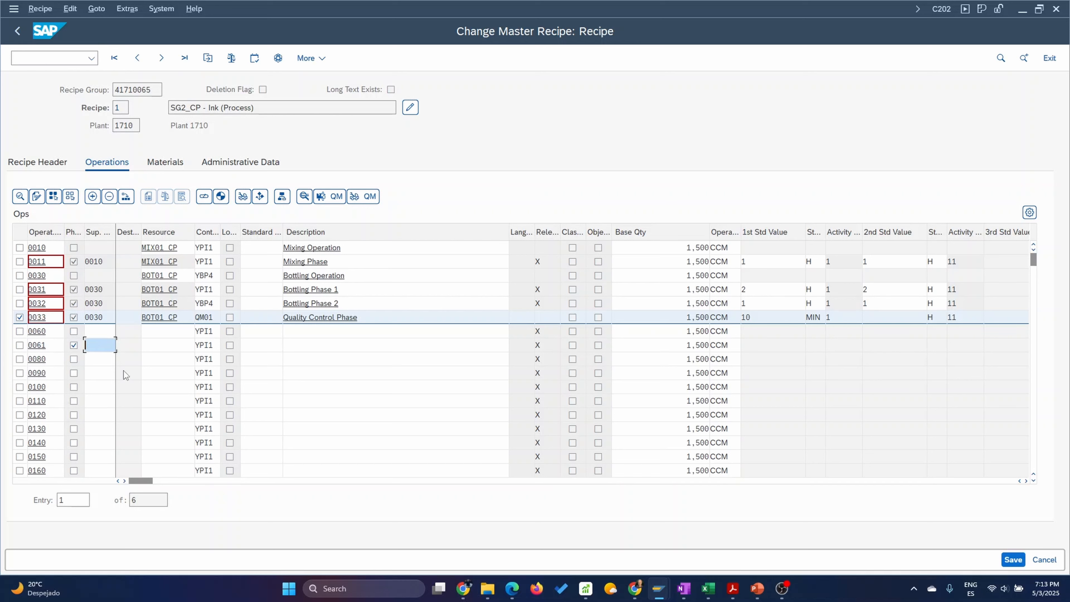
text(0060)
click(210, 345)
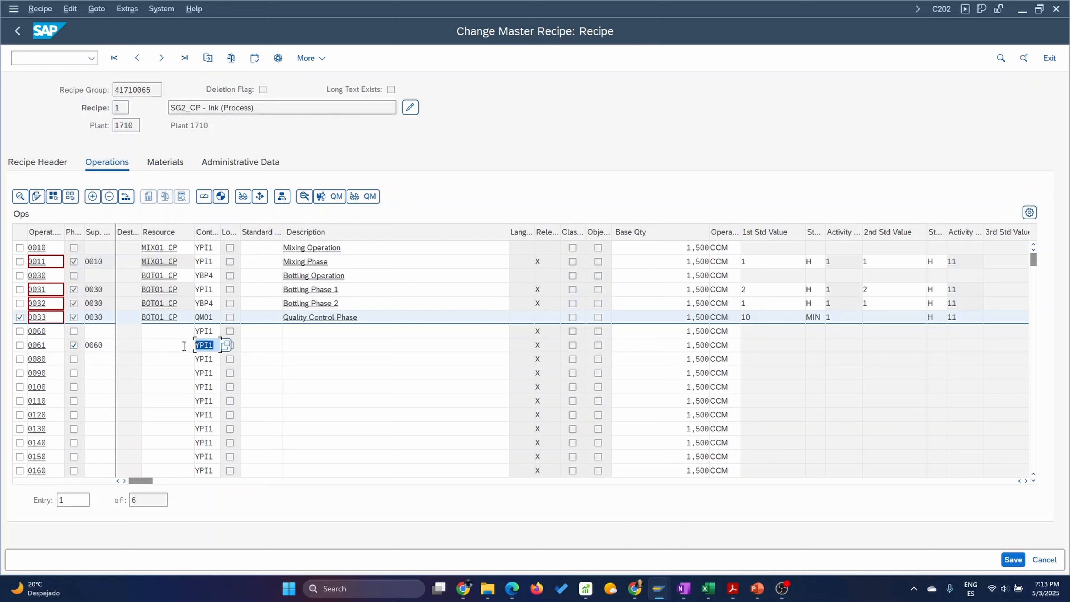
text(qm01)
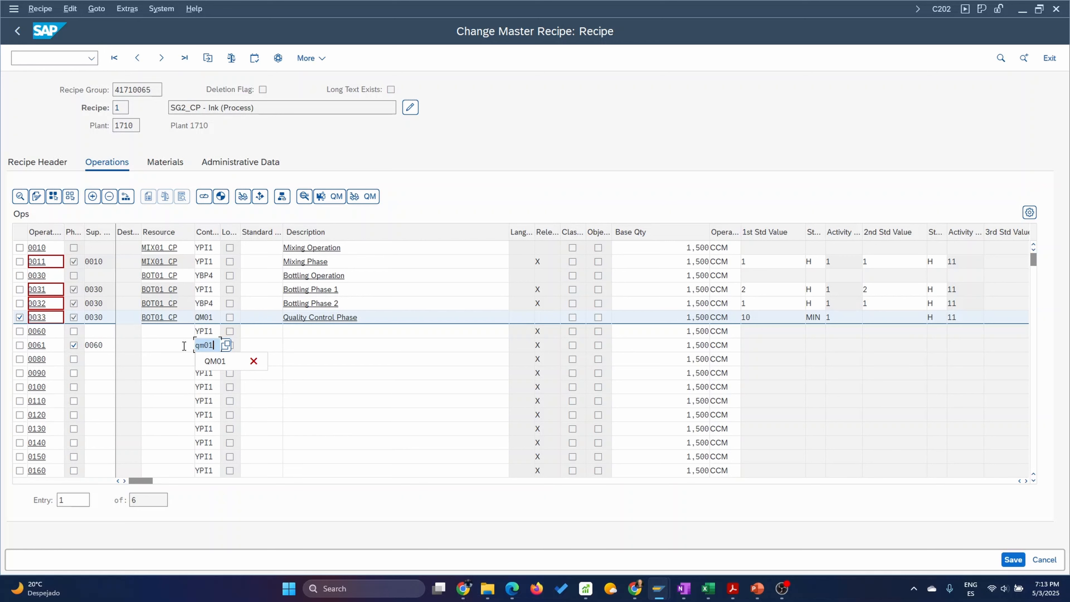
key(Return)
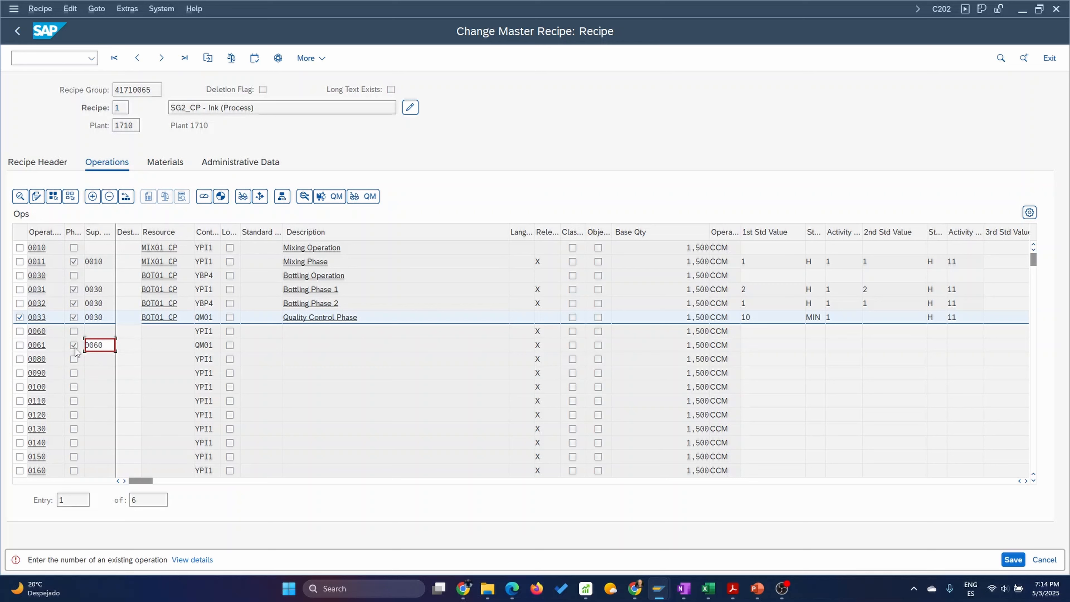
Change the superior operation of phase 0061 to 0030.
double_click(101, 344)
key(BackSpace)
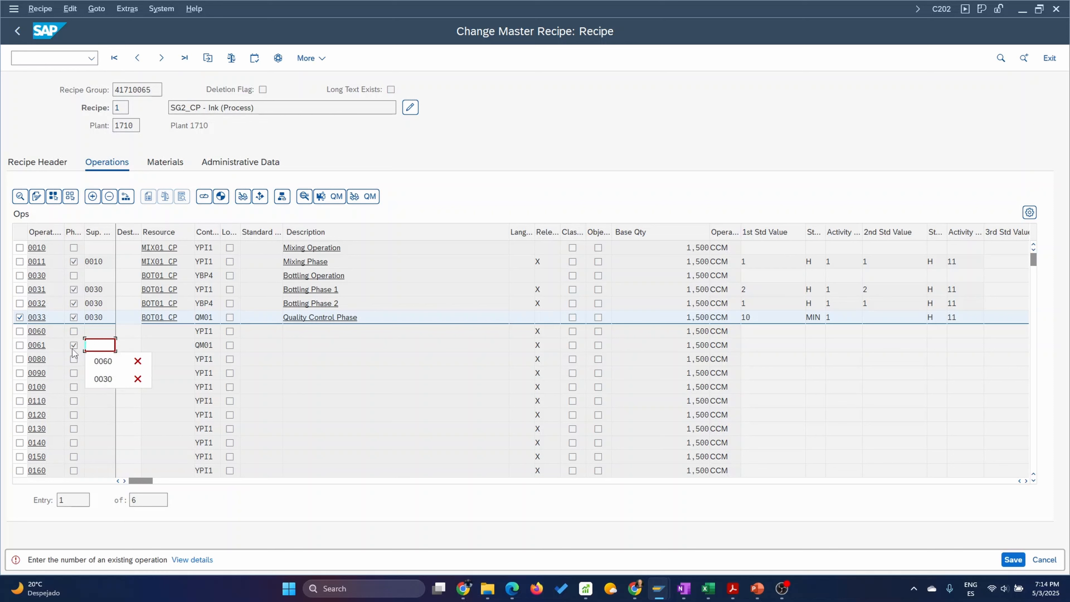
key(Return)
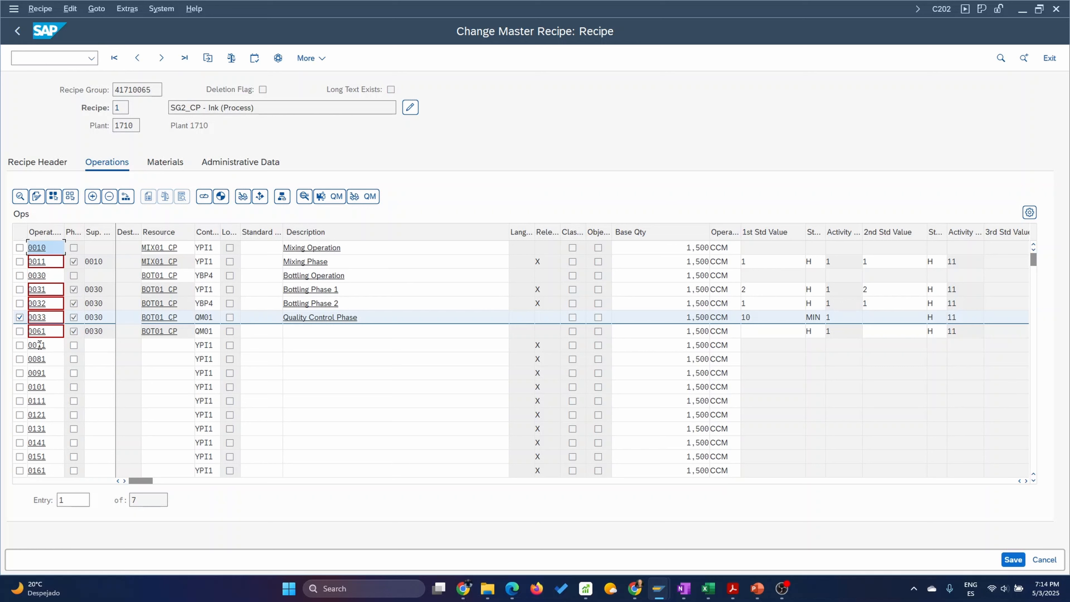
Number the first empty row below phase 0061 as operation 0060.
drag(39, 345, 48, 345)
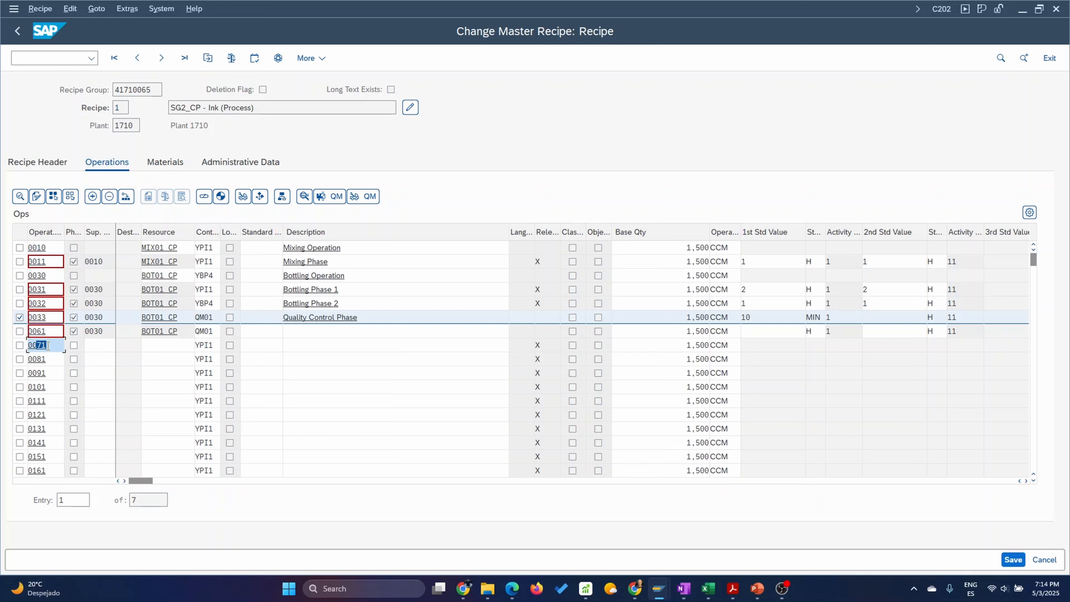
text(60)
click(169, 345)
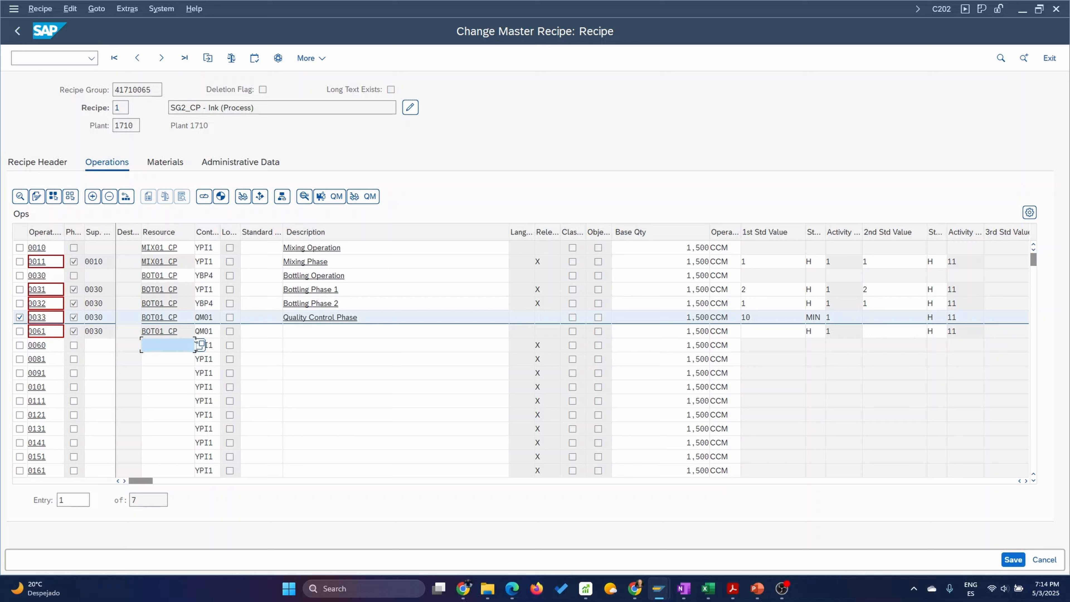
Search for a resource for operation 0060 in plant 1710 with resource category 0003, Labor.
click(200, 345)
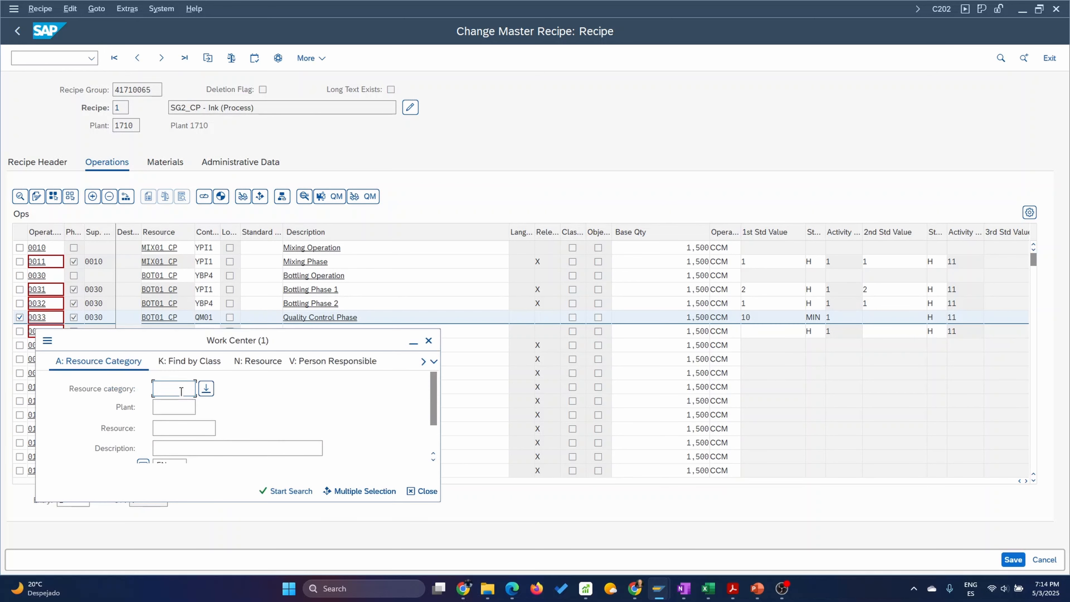
text(3)
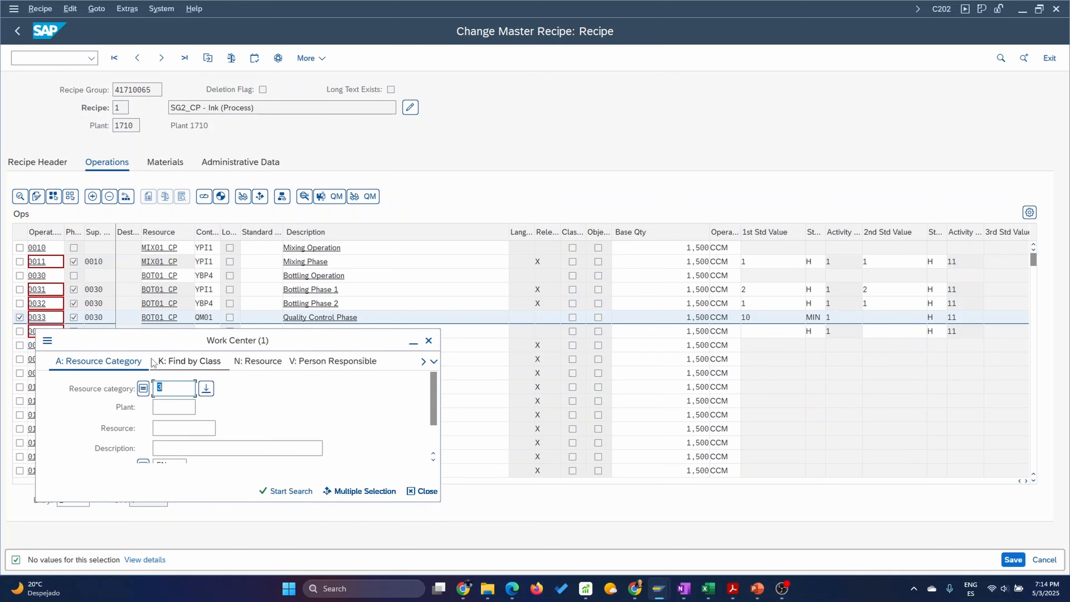
drag(290, 341, 391, 227)
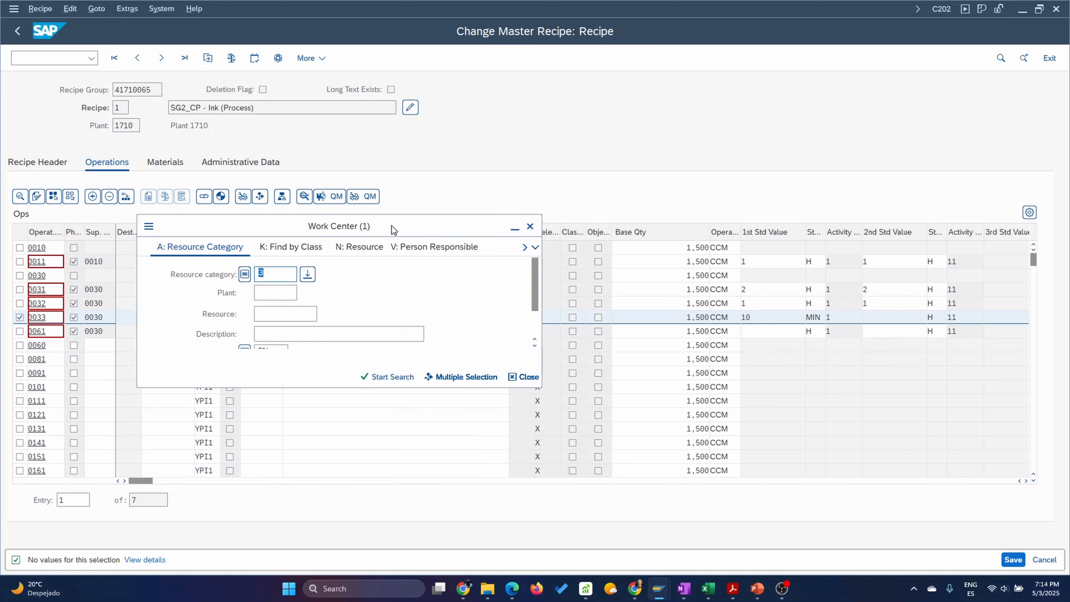
click(270, 292)
text(1)
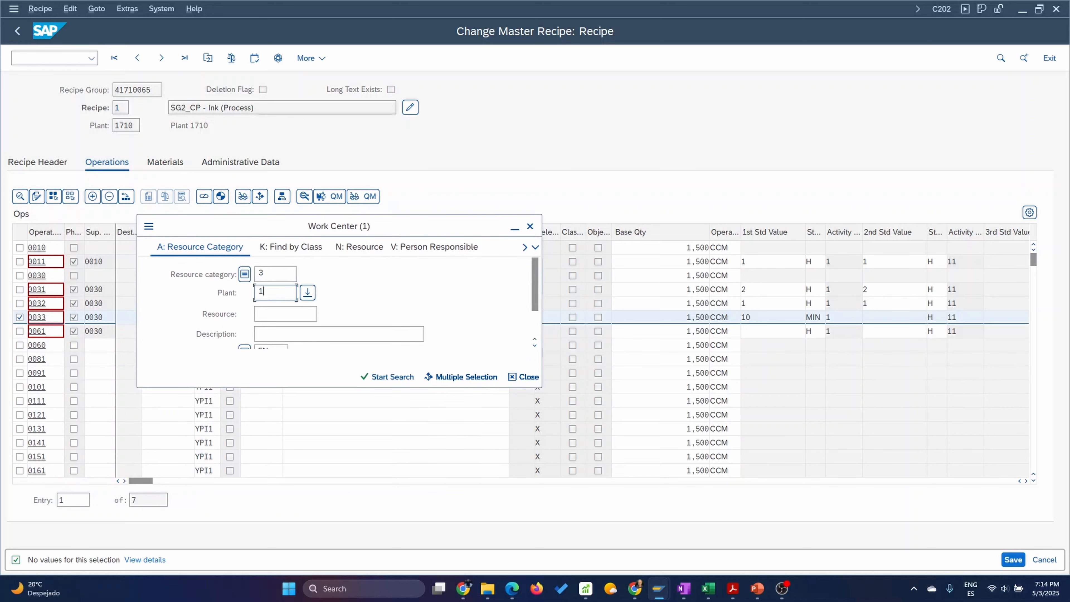
text(710)
click(293, 275)
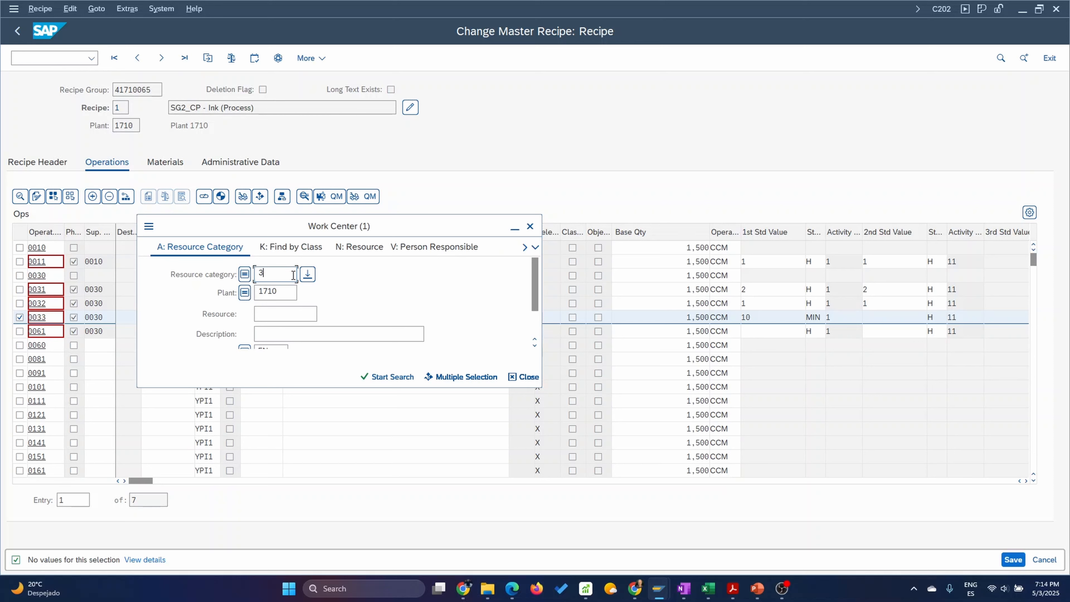
click(308, 276)
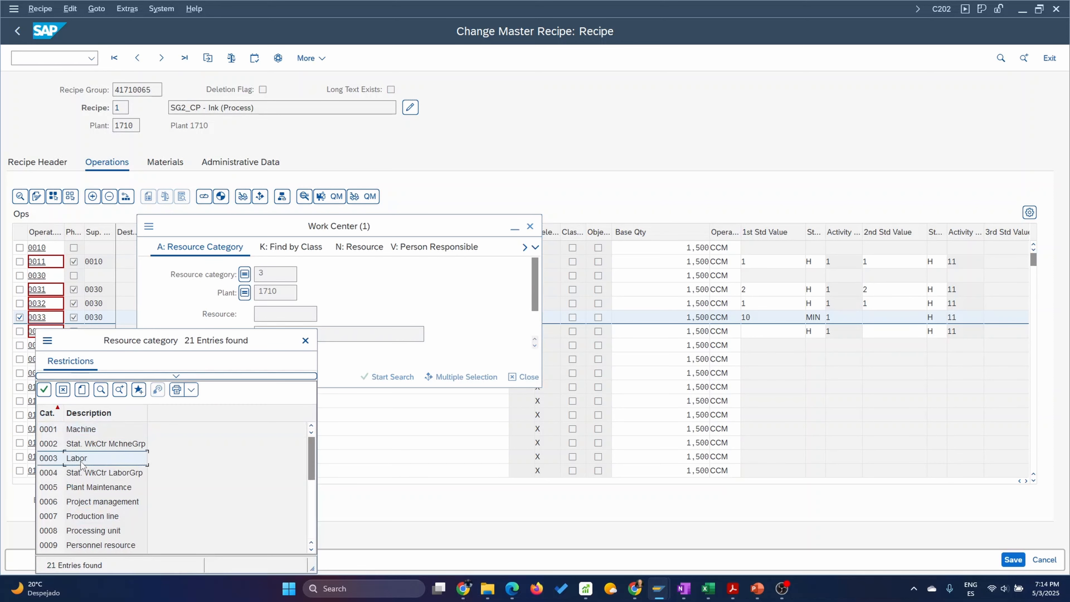
double_click(87, 457)
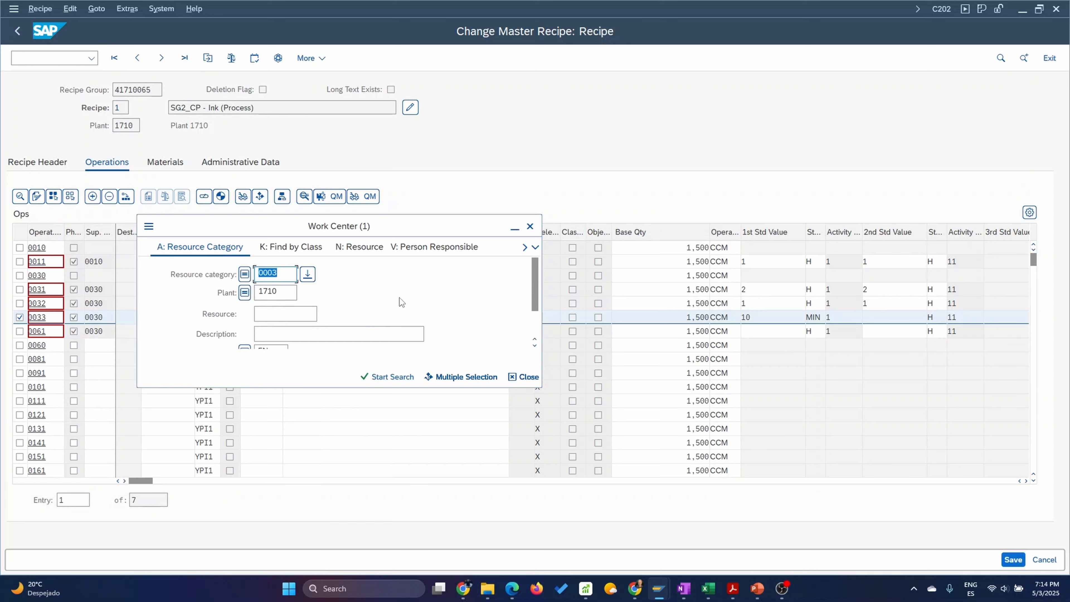
key(Return)
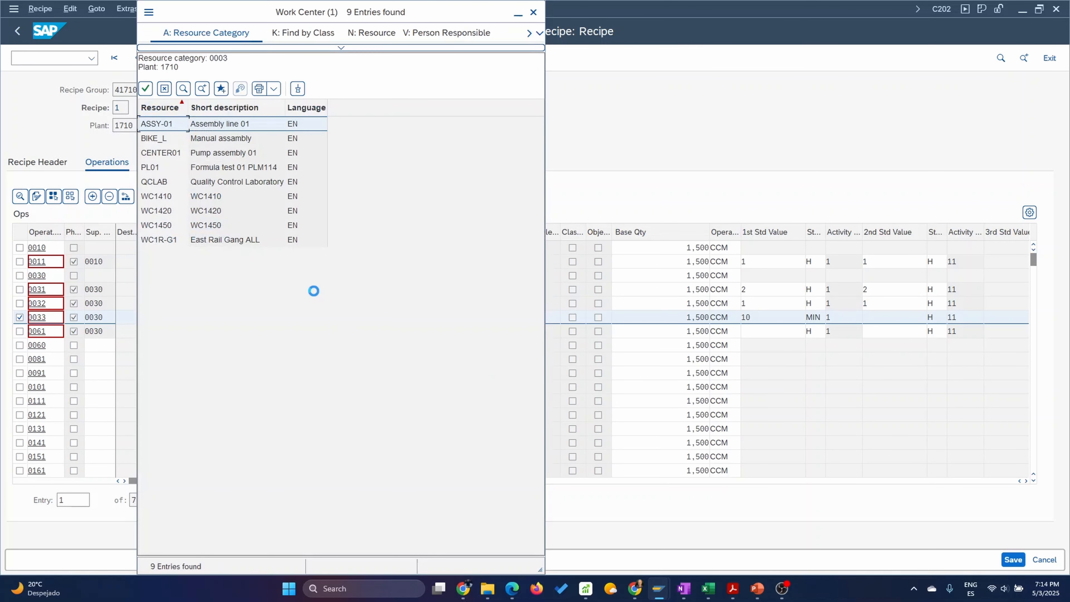
Assign resource QCLAB, Quality Control Laboratory, to operation 0060 and confirm the new line.
double_click(163, 181)
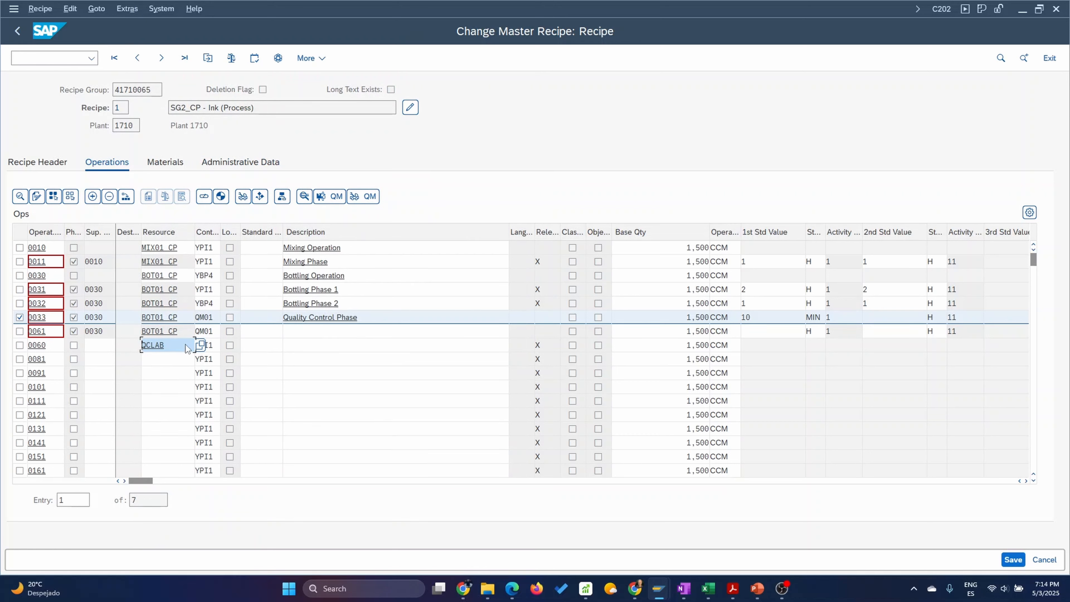
click(217, 345)
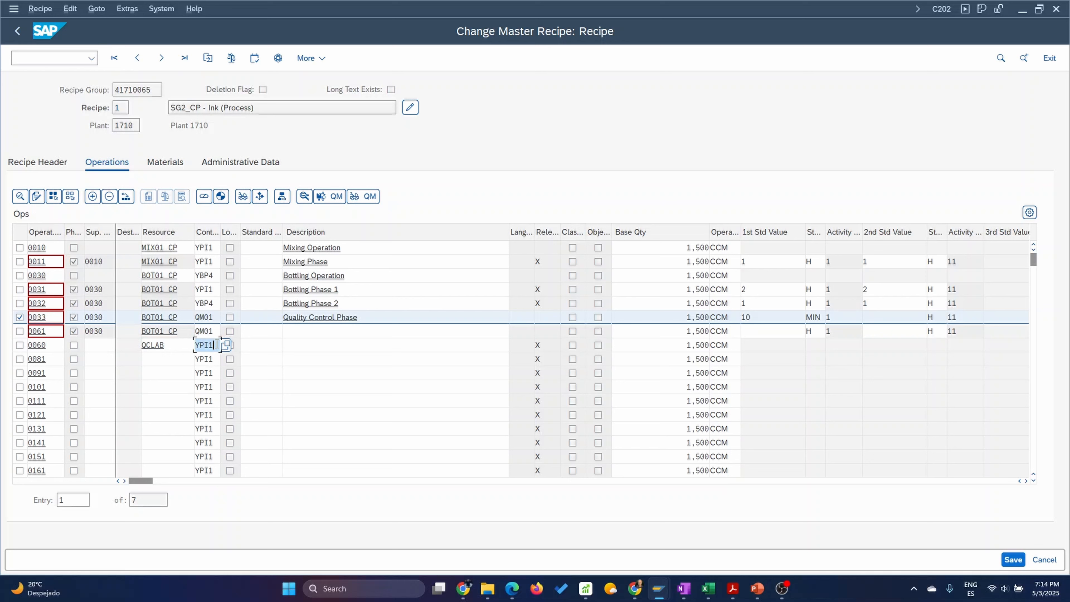
click(285, 344)
key(Return)
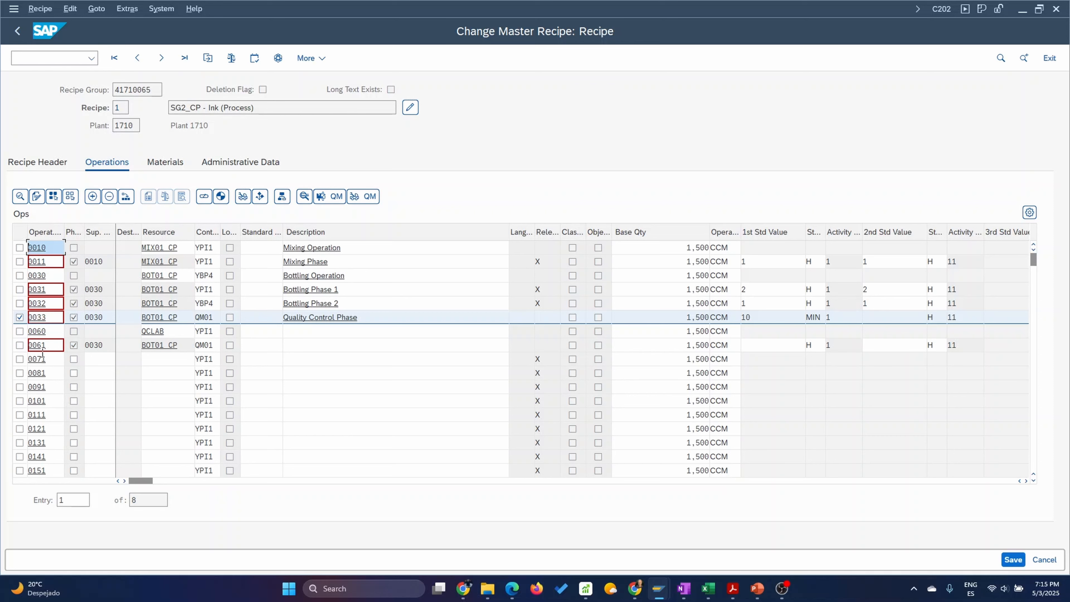
Check the operation details of phase 0061 and delete only that phase from the recipe.
double_click(97, 344)
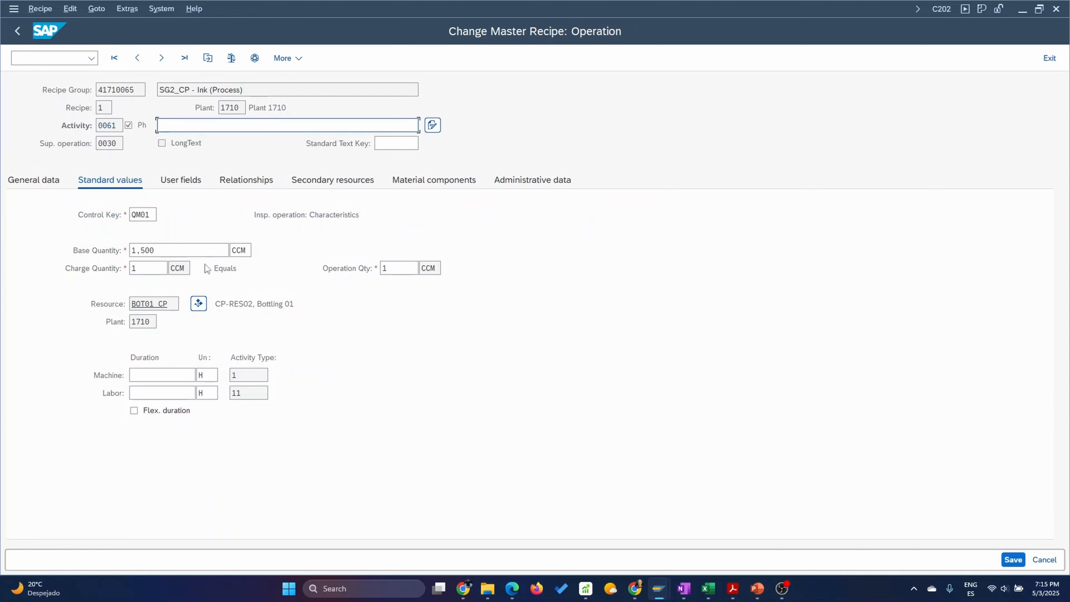
click(17, 32)
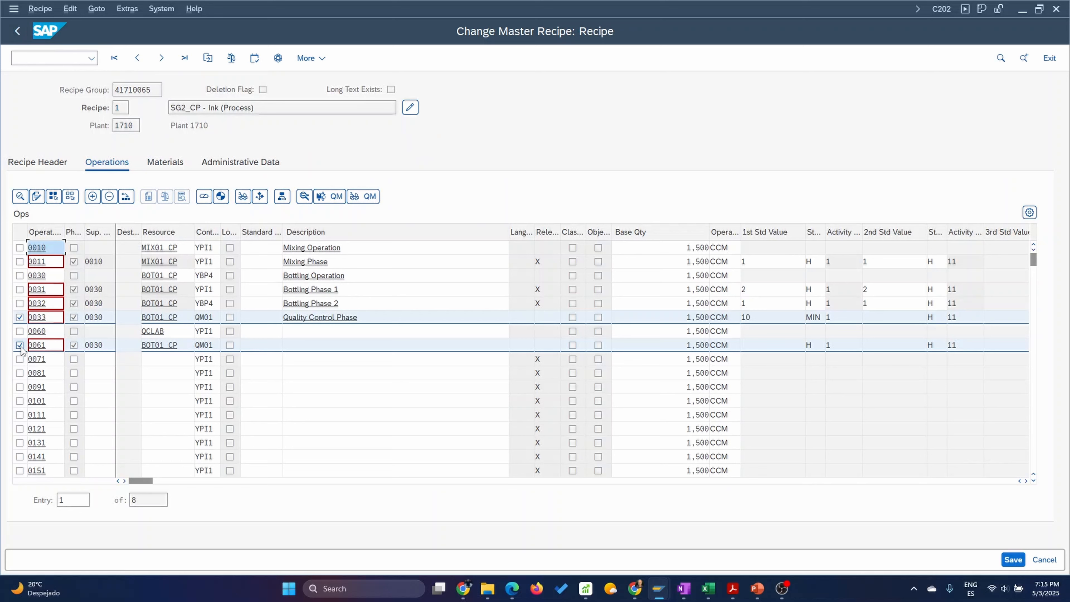
click(19, 316)
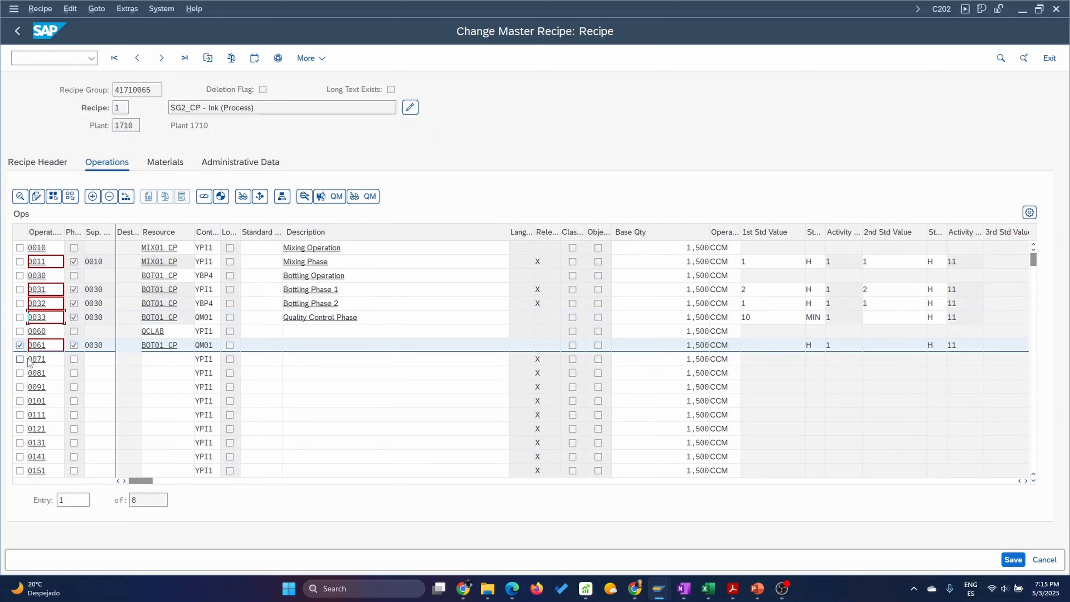
click(110, 196)
click(229, 275)
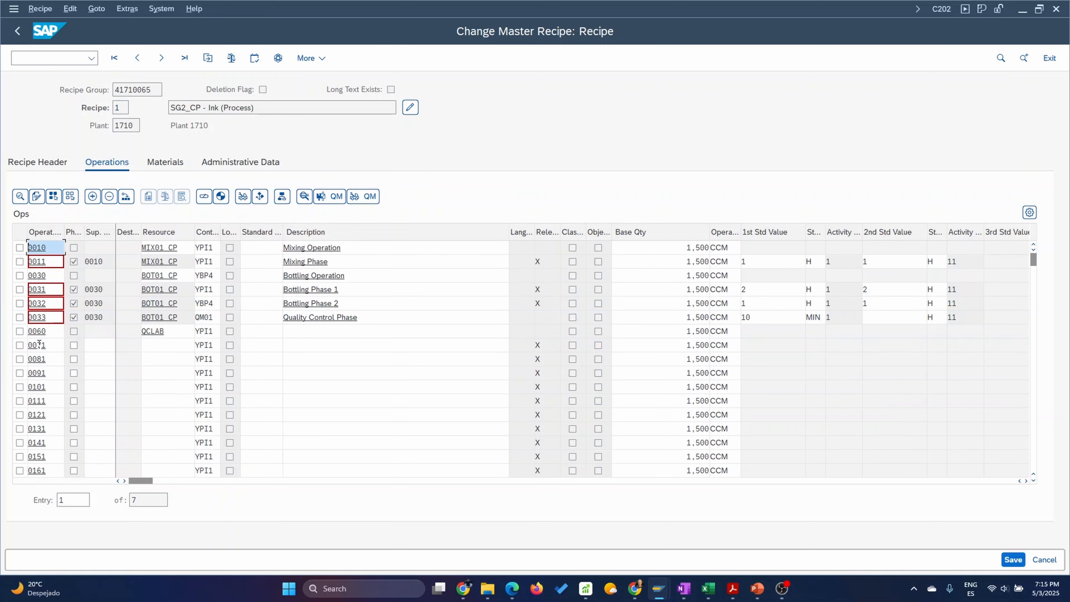
Number the empty row below operation 0060 as 0061, mark it as a phase and assign it to superior operation 0060.
drag(39, 344, 47, 344)
text(61)
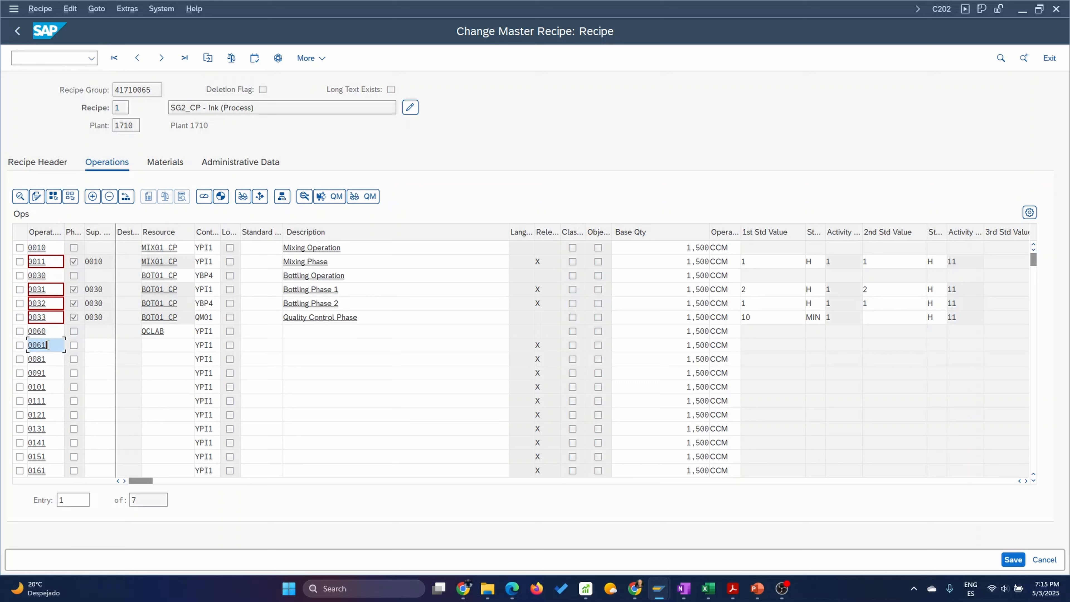
click(74, 346)
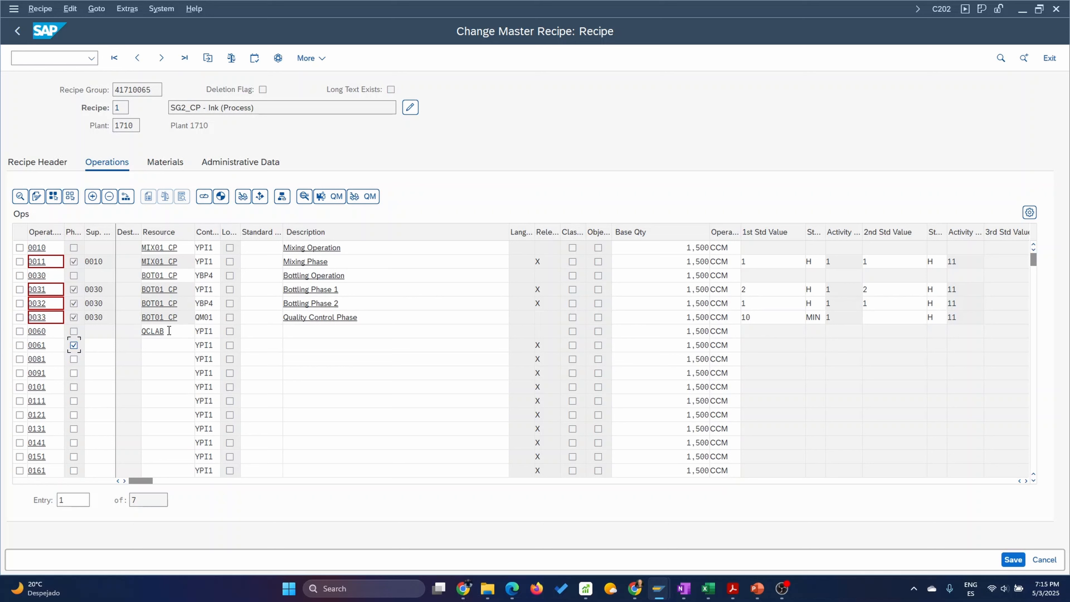
drag(164, 333, 144, 331)
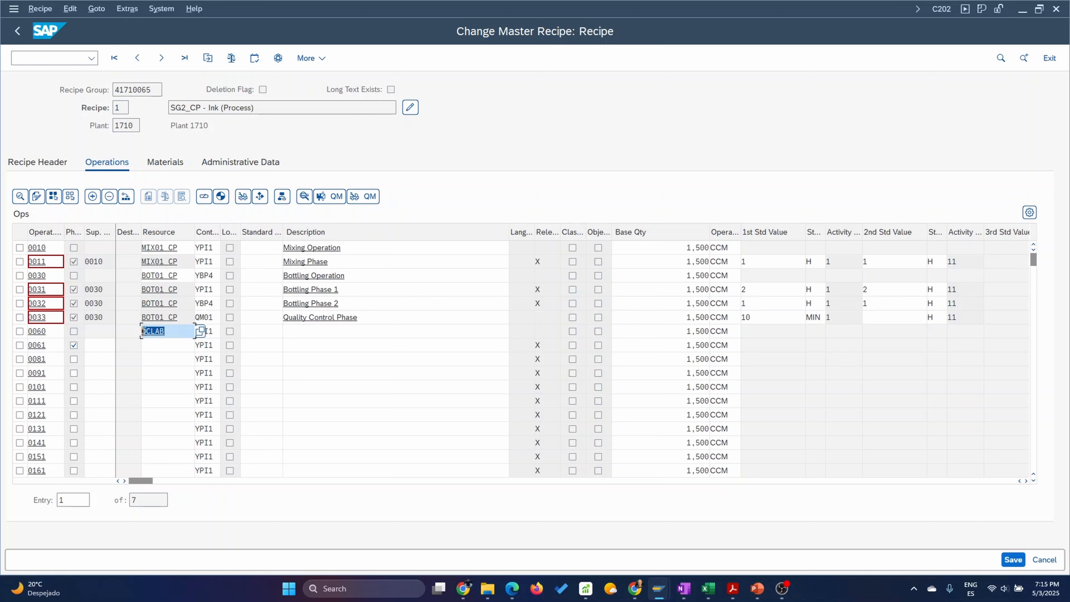
click(102, 345)
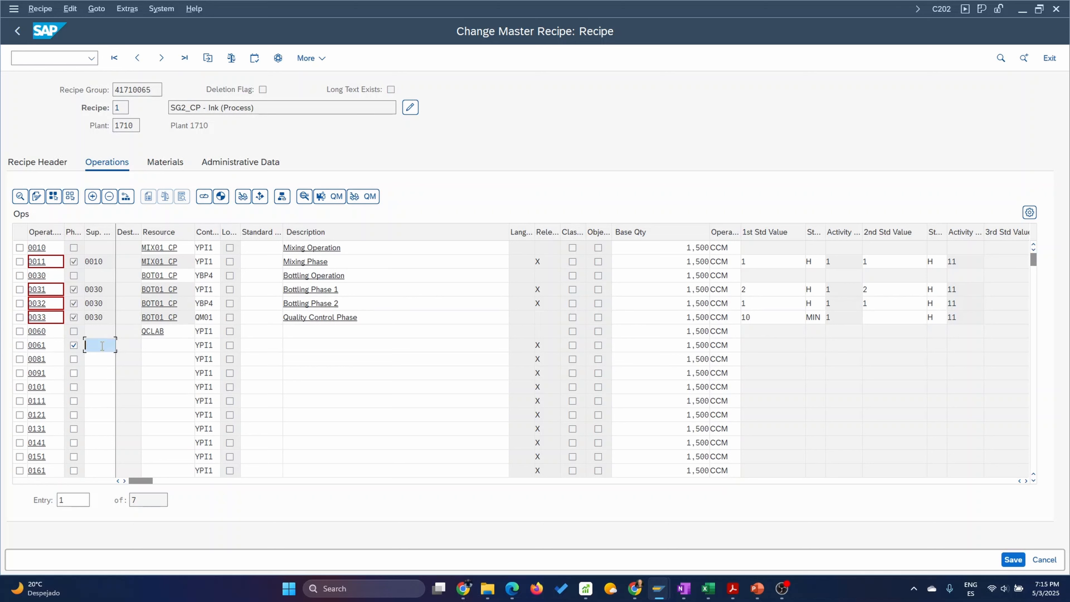
text(00)
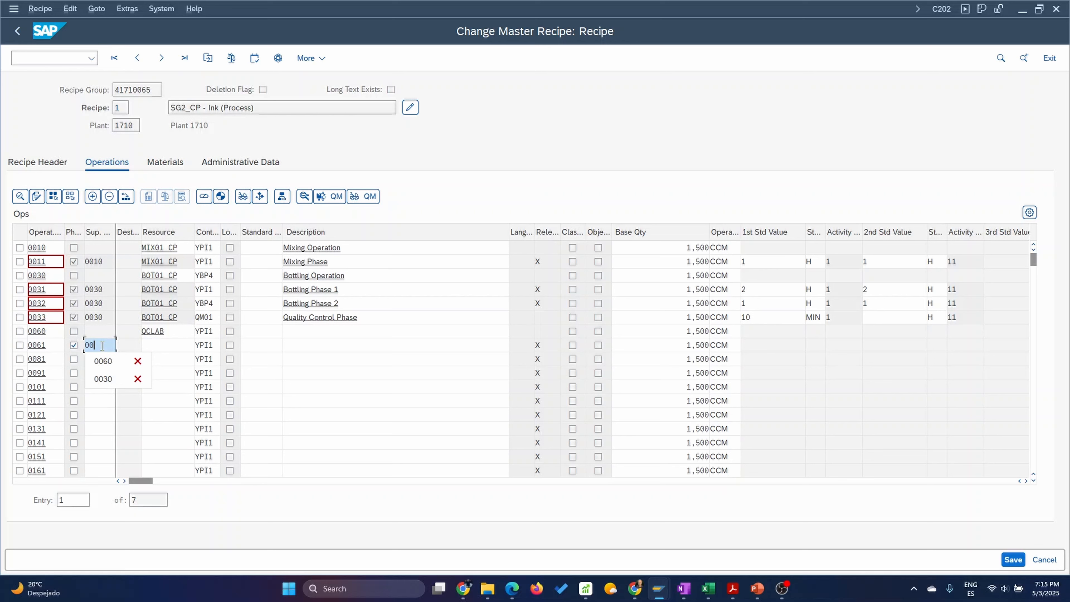
click(116, 362)
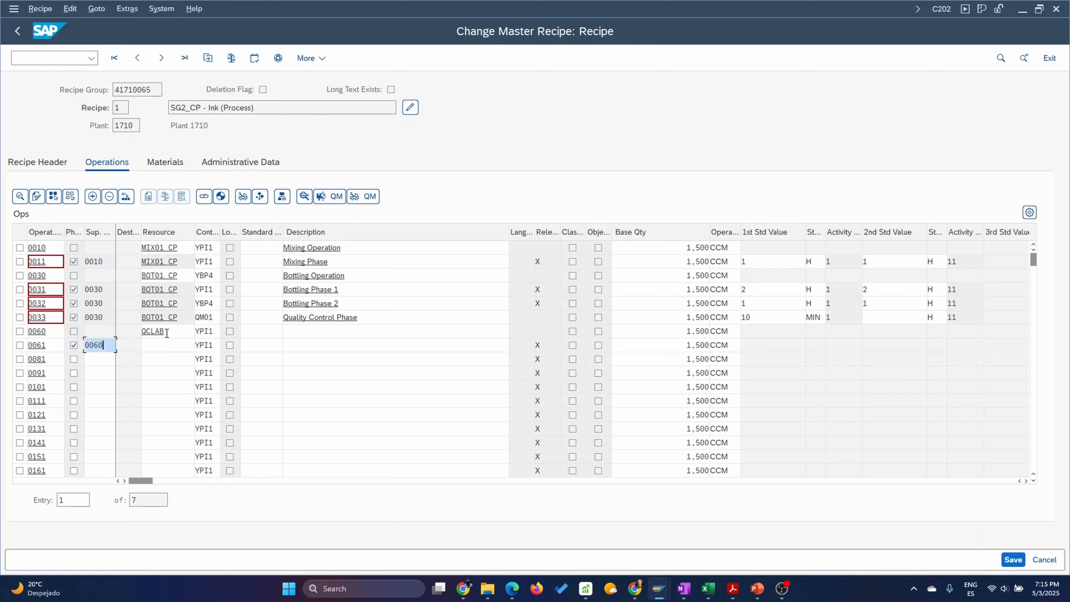
Give phase 0061 control key QM01 and enter a labor standard value of 15 MIN.
click(154, 345)
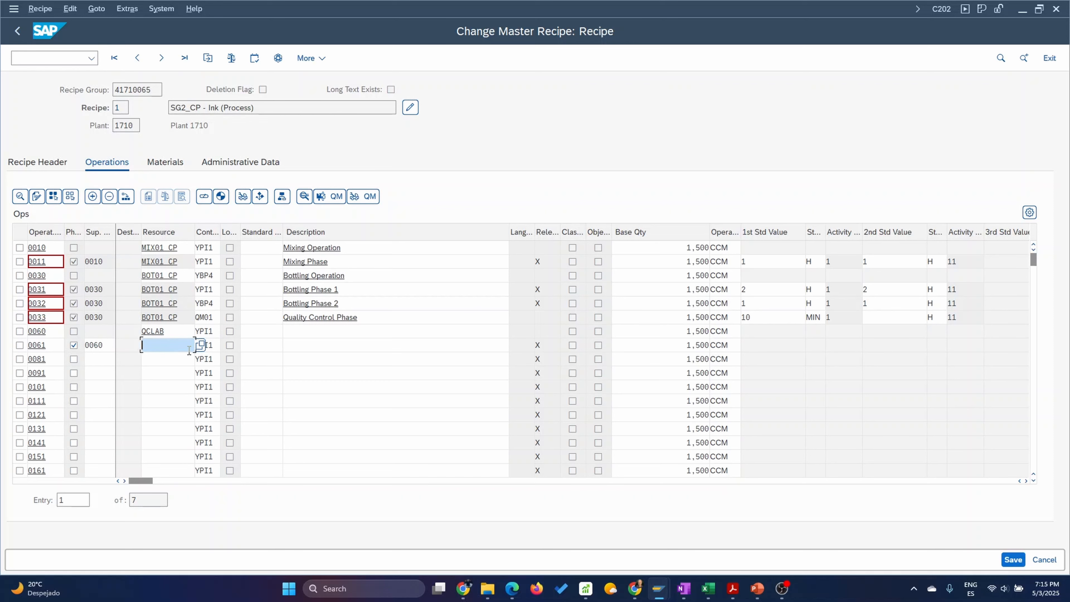
click(213, 347)
drag(216, 344, 185, 346)
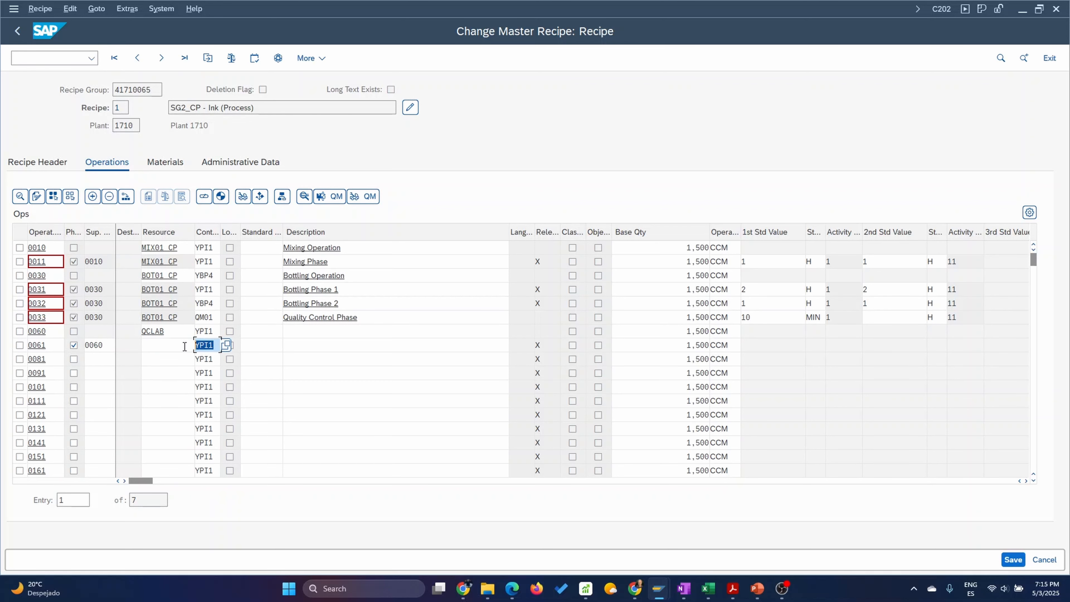
text(QM01)
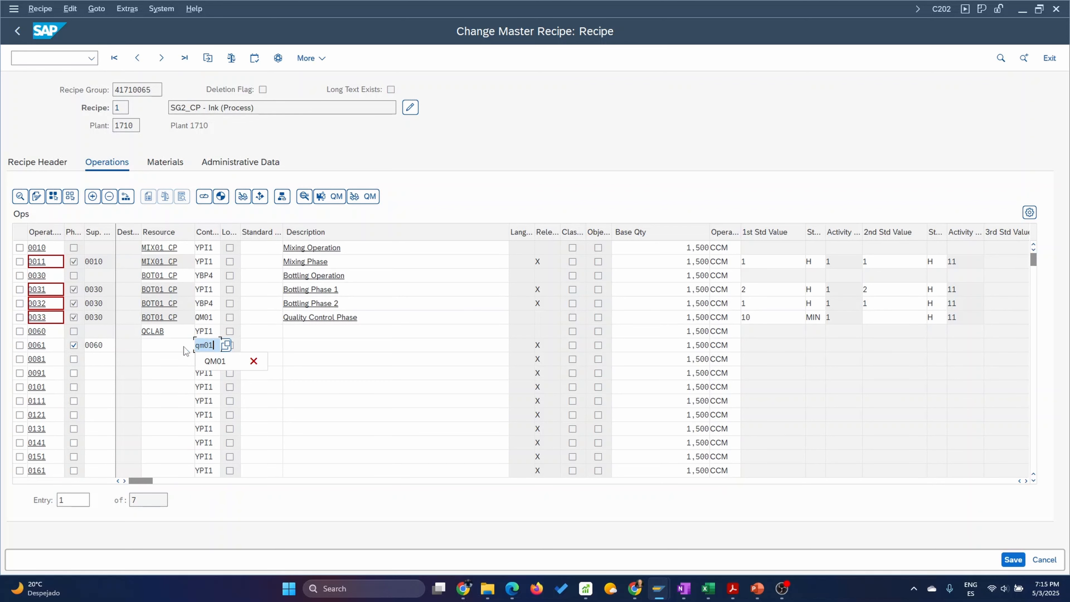
key(Return)
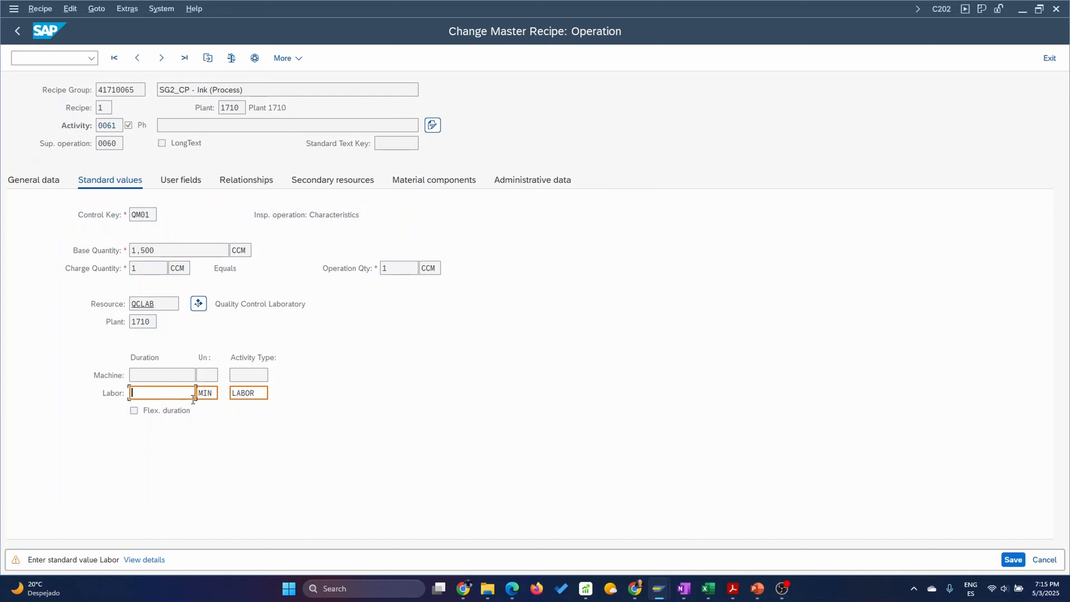
text(15)
key(Return)
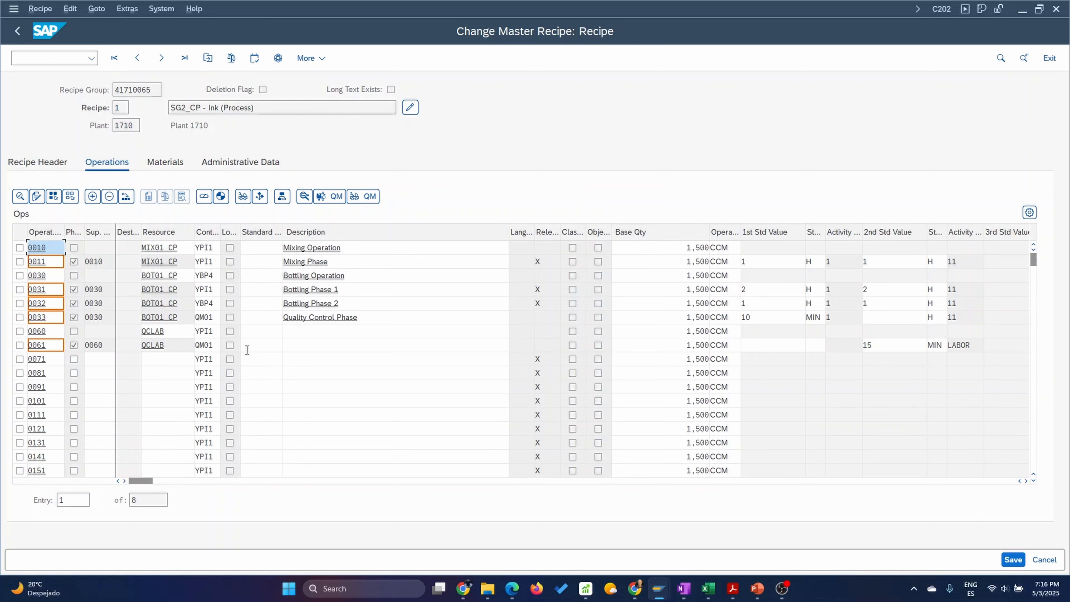
Open the inspection characteristics of phase 0061 and assign master inspection characteristic VISINSP to characteristic 10.
click(47, 331)
click(19, 345)
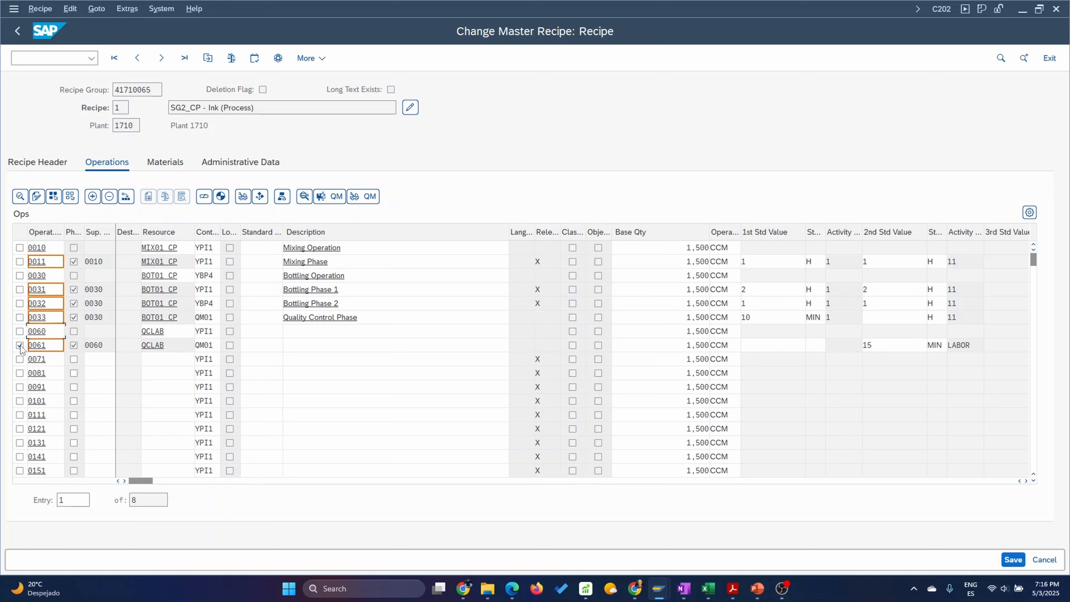
click(35, 345)
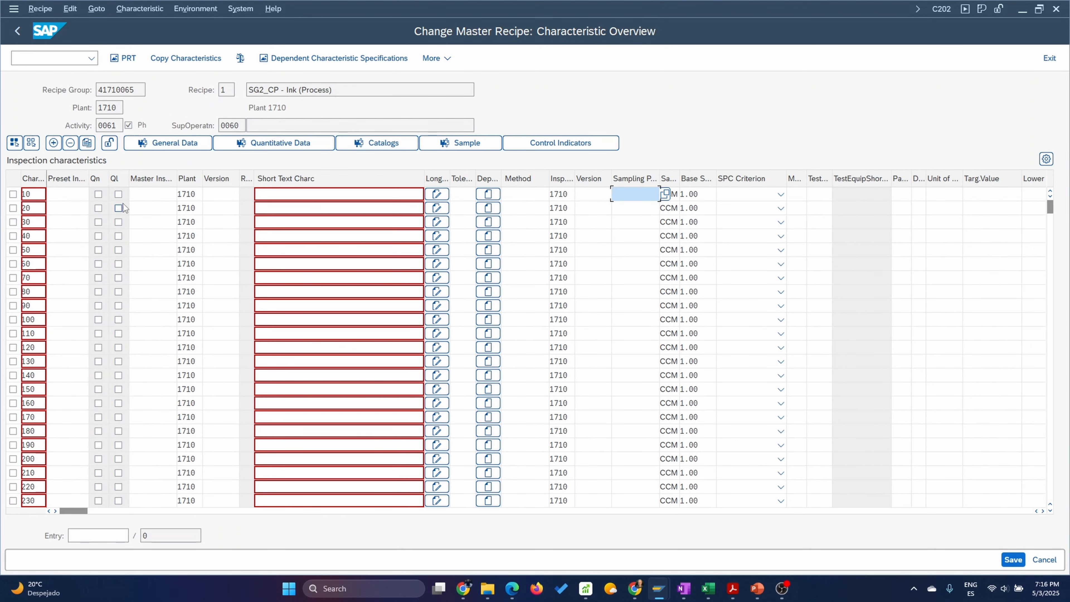
click(158, 195)
text(V)
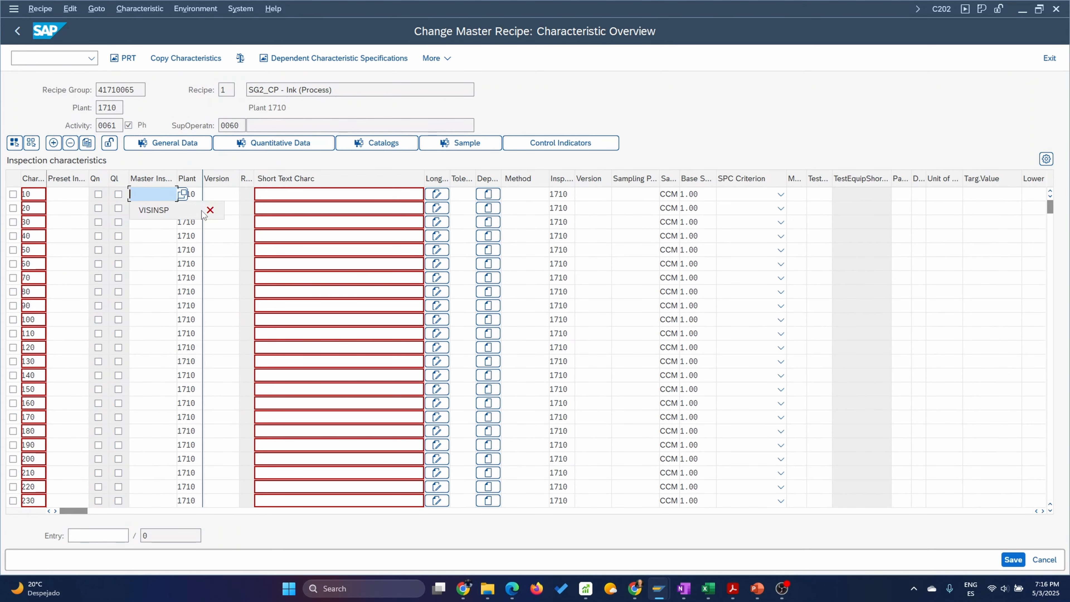
click(187, 213)
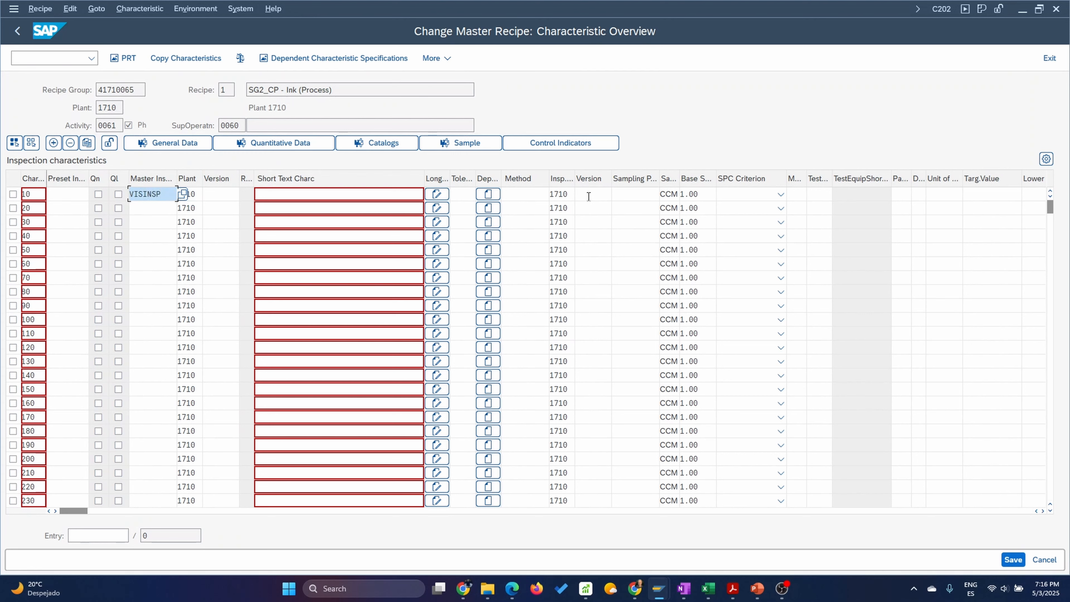
Assign sampling procedure FIX01 to characteristic 10 and return to the recipe's operations overview.
click(623, 195)
text(F)
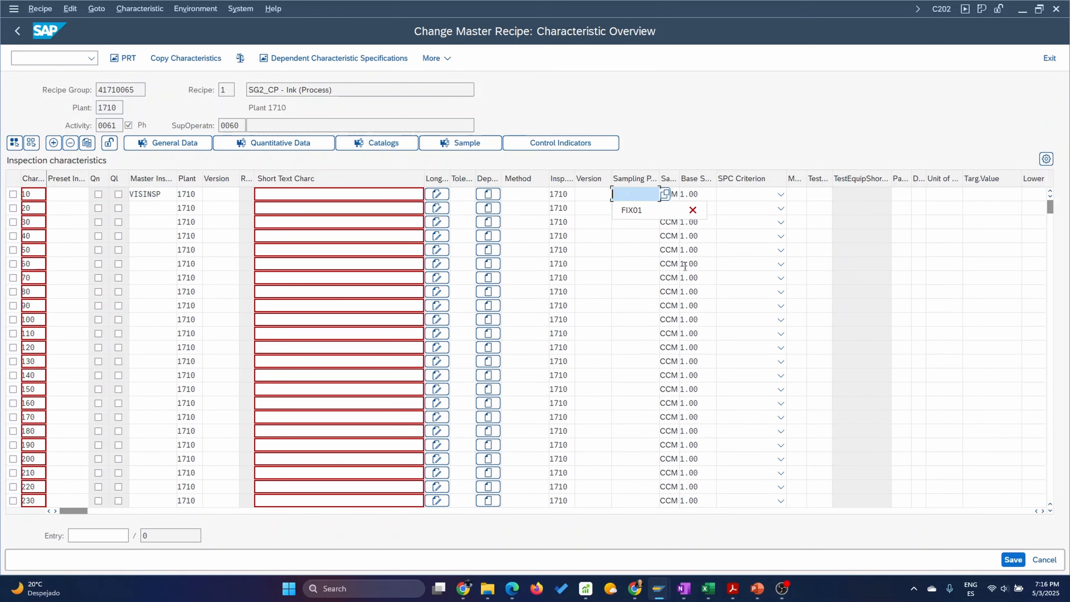
click(628, 208)
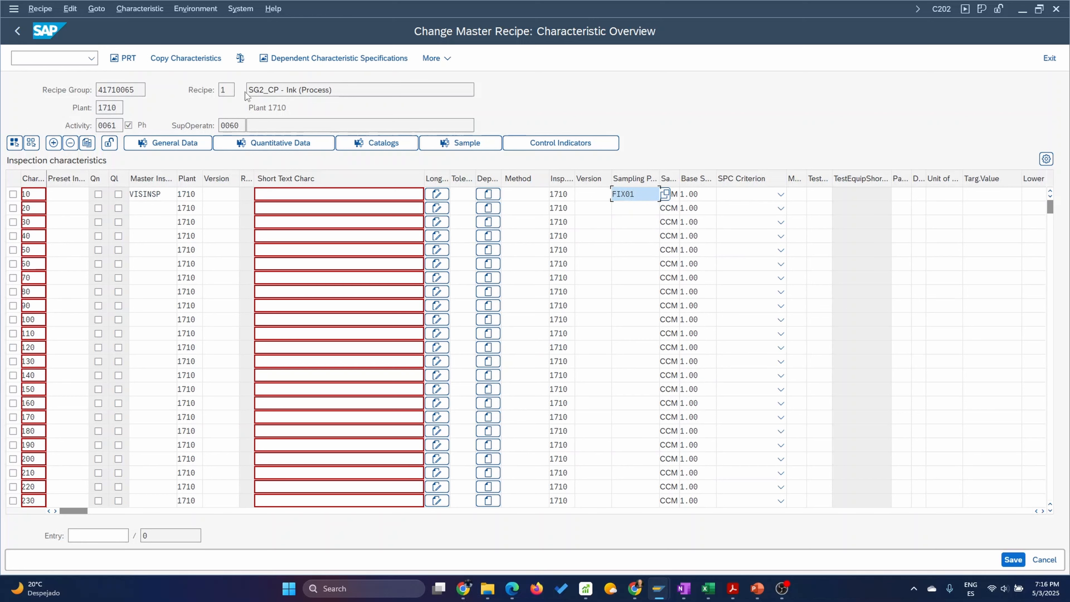
click(16, 31)
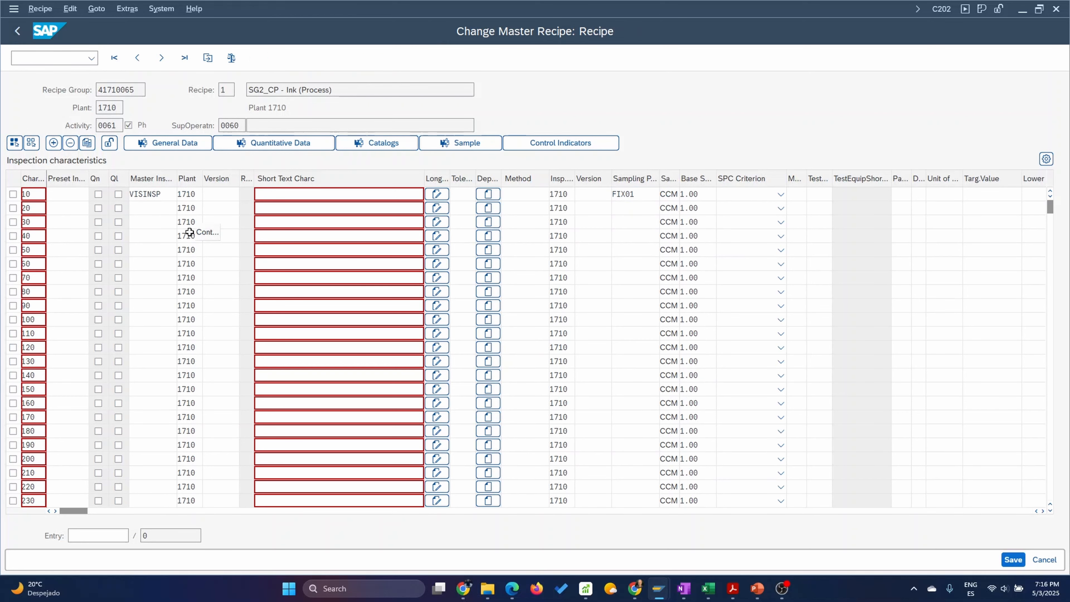